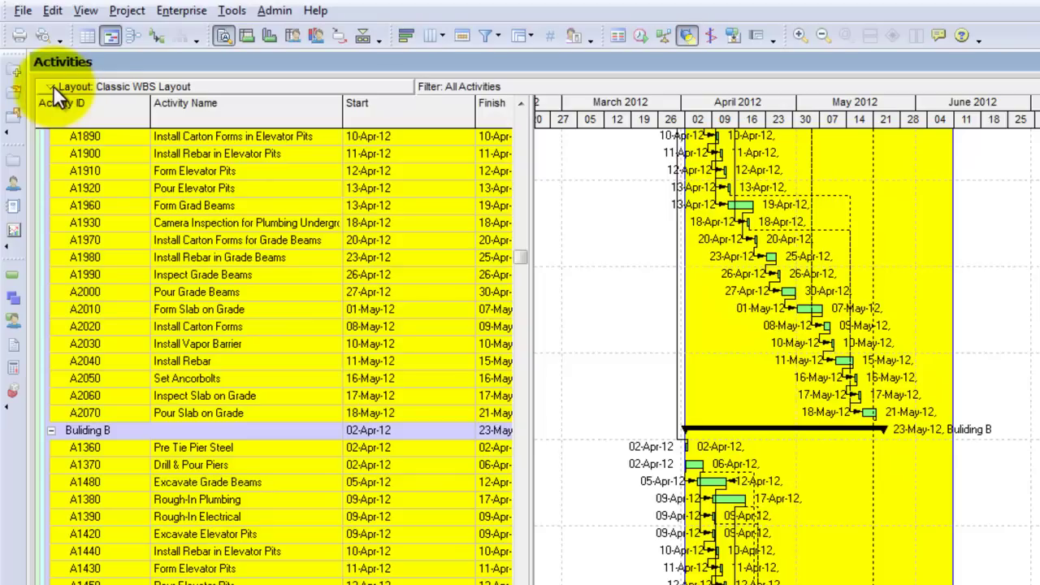
Glance at the EPS, then switch to the Projects window listing U of H Cougar Place 00
click(167, 8)
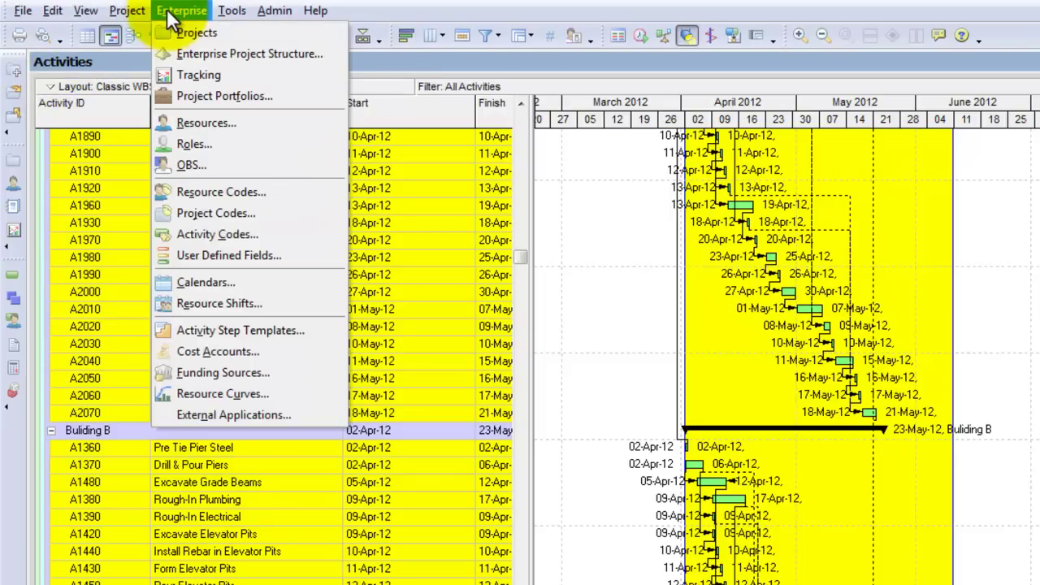
click(181, 48)
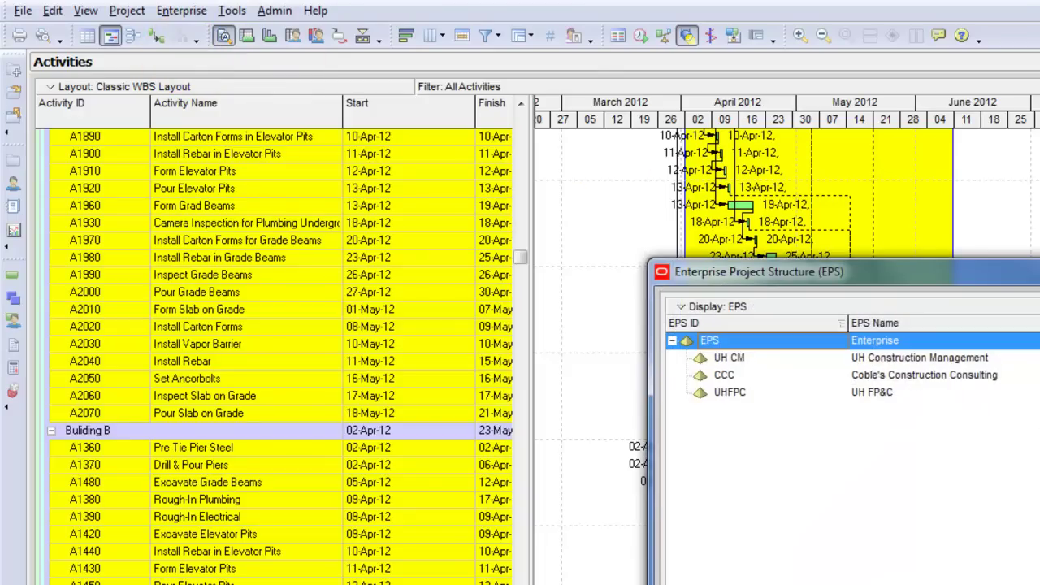
key(Escape)
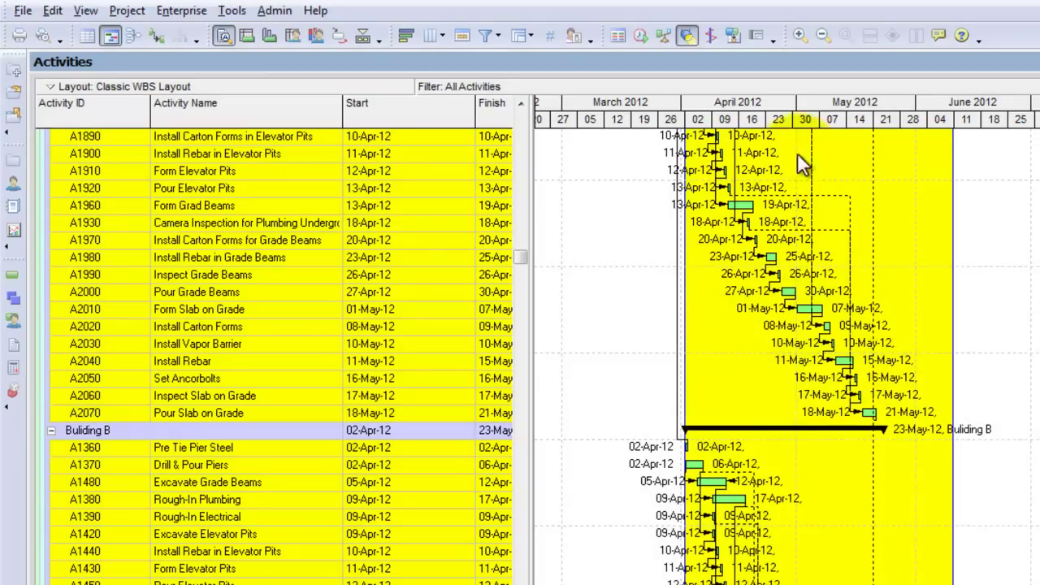
click(86, 10)
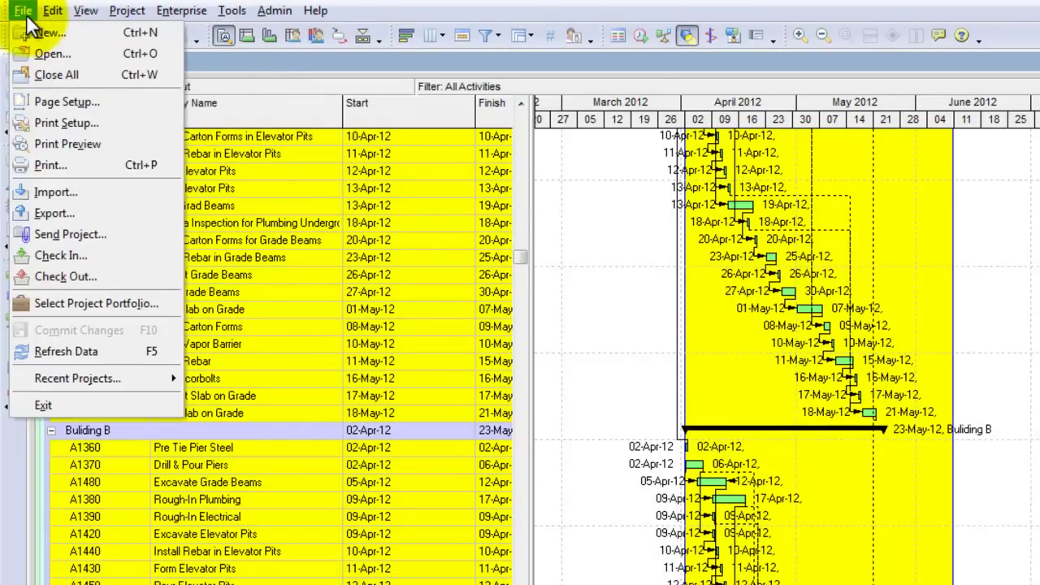
click(179, 30)
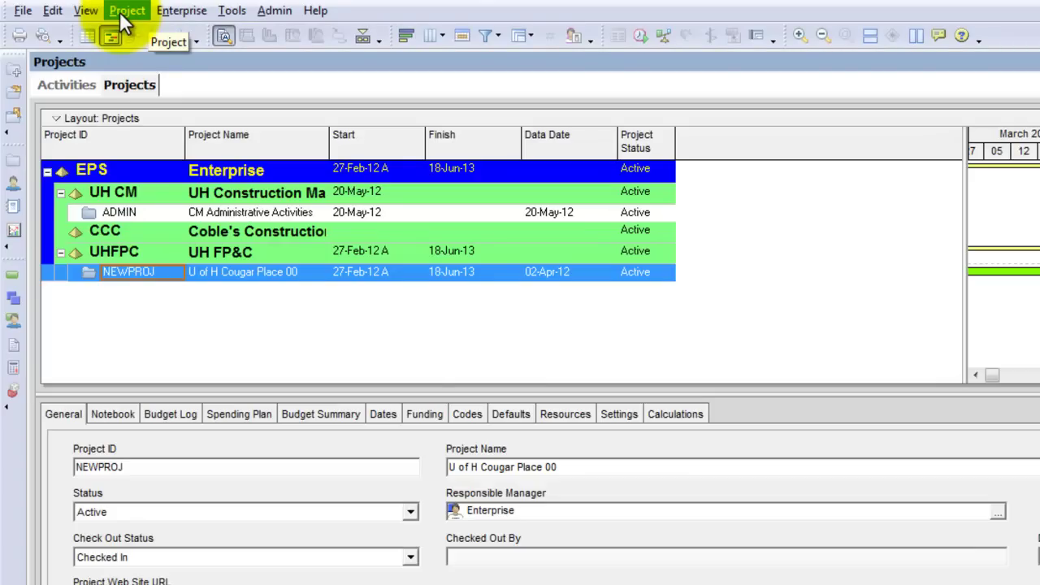
Open the global calendars list and start editing Standard 5 Day Workweek
click(180, 11)
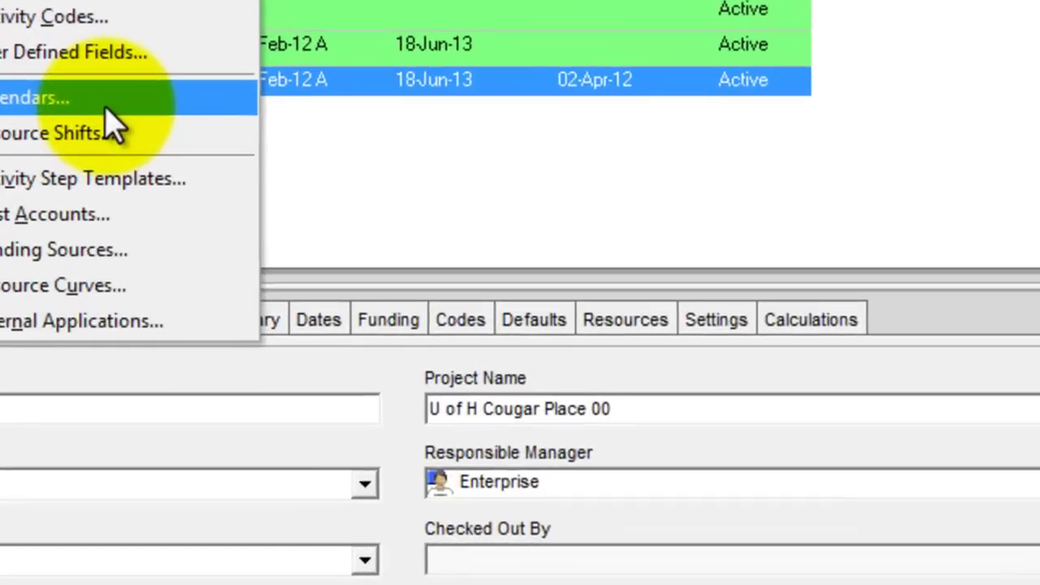
click(256, 285)
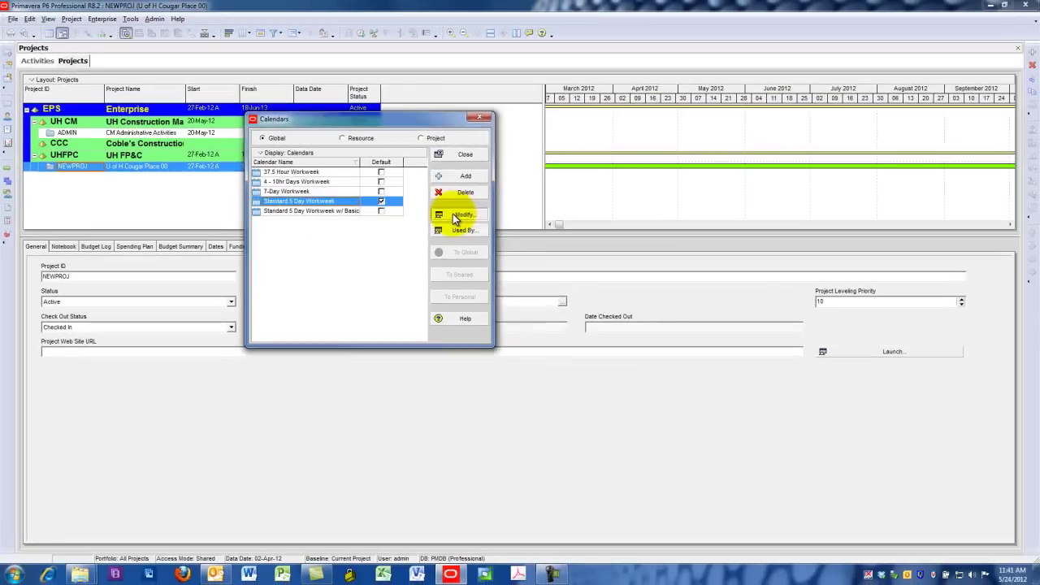
click(566, 267)
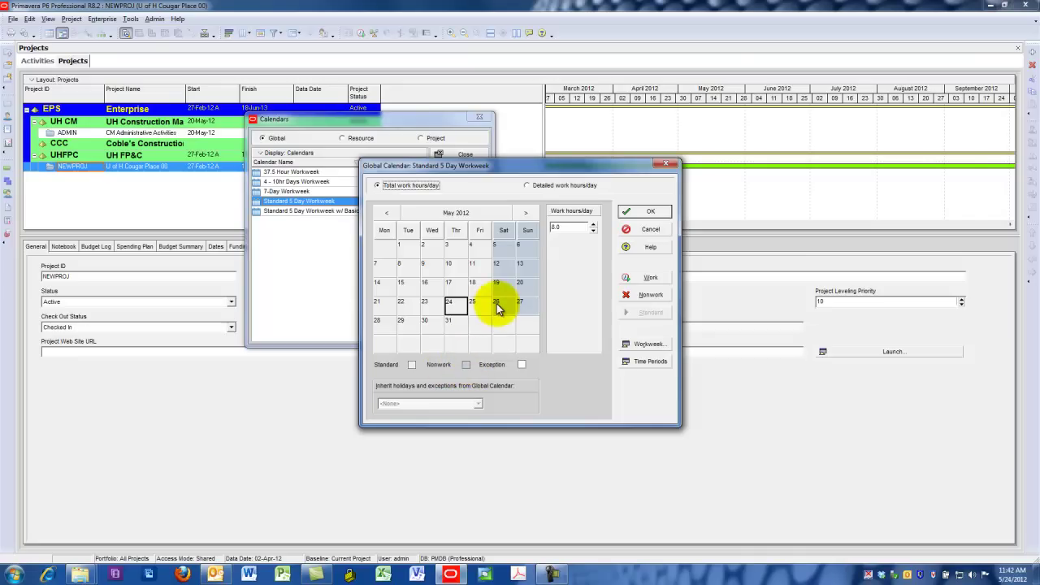
Make May 28 and July 4, 2012 nonwork days
click(526, 215)
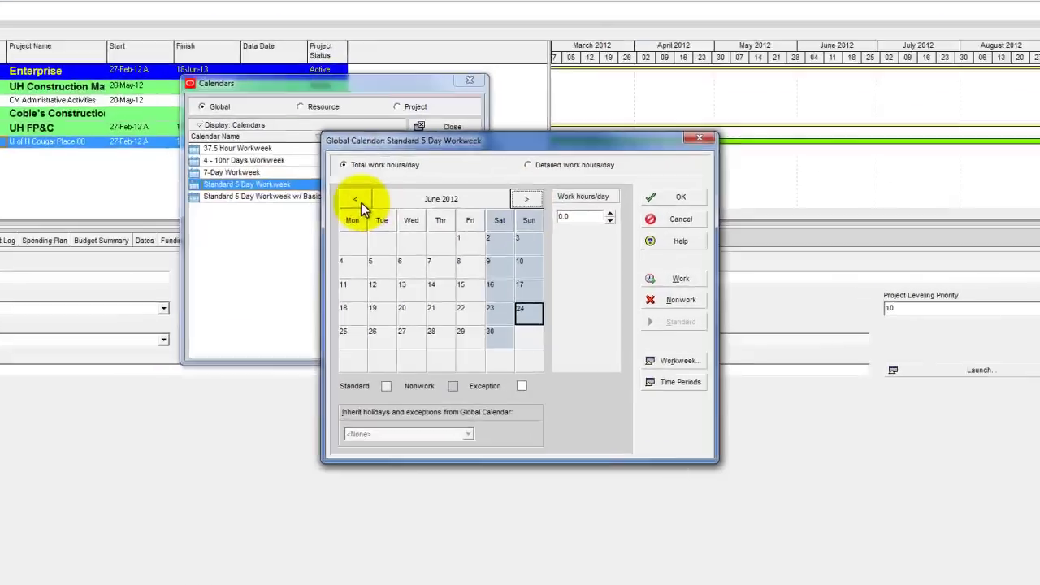
click(387, 213)
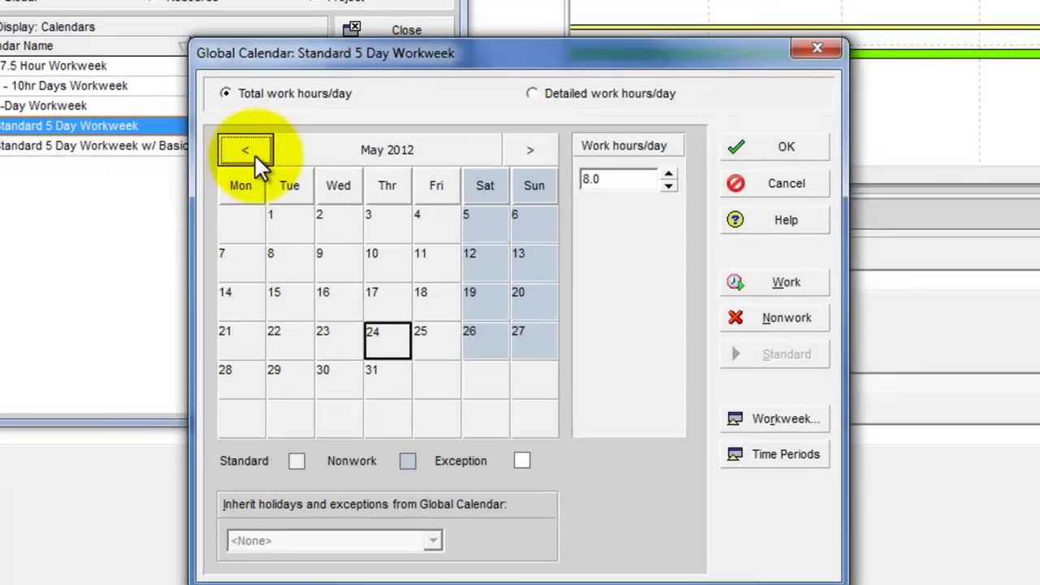
click(248, 384)
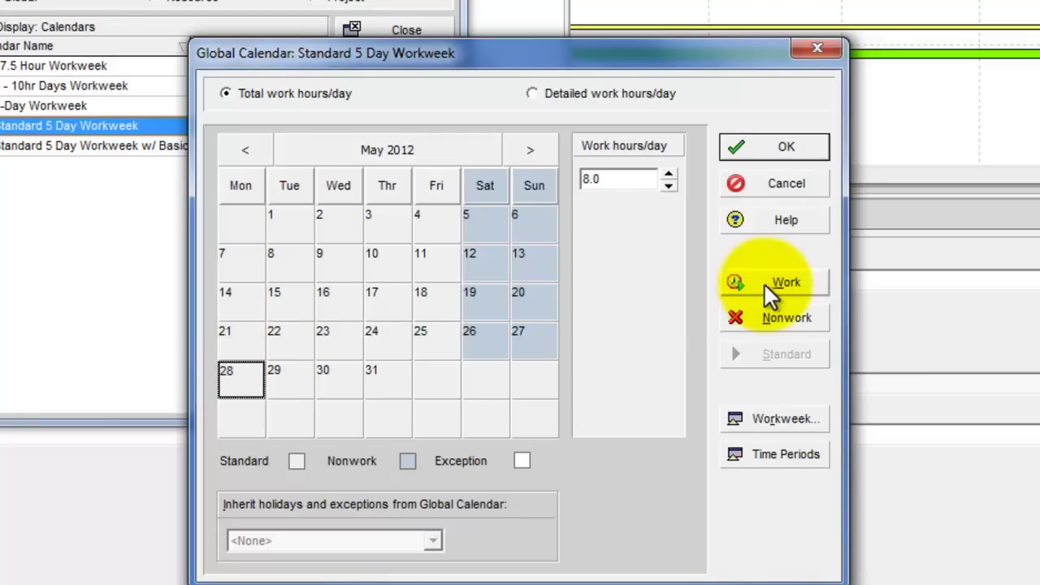
click(768, 310)
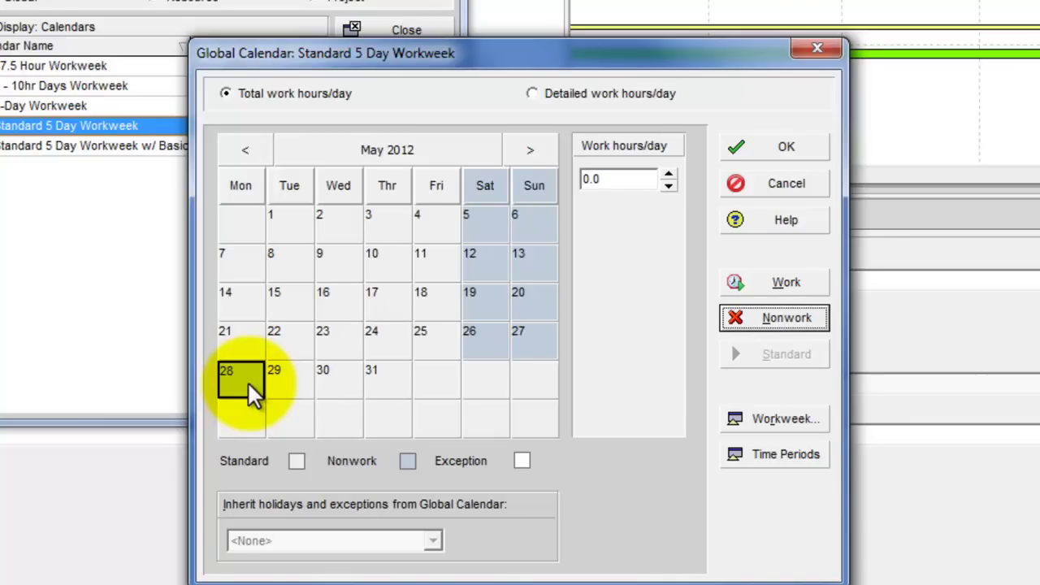
click(527, 149)
click(527, 150)
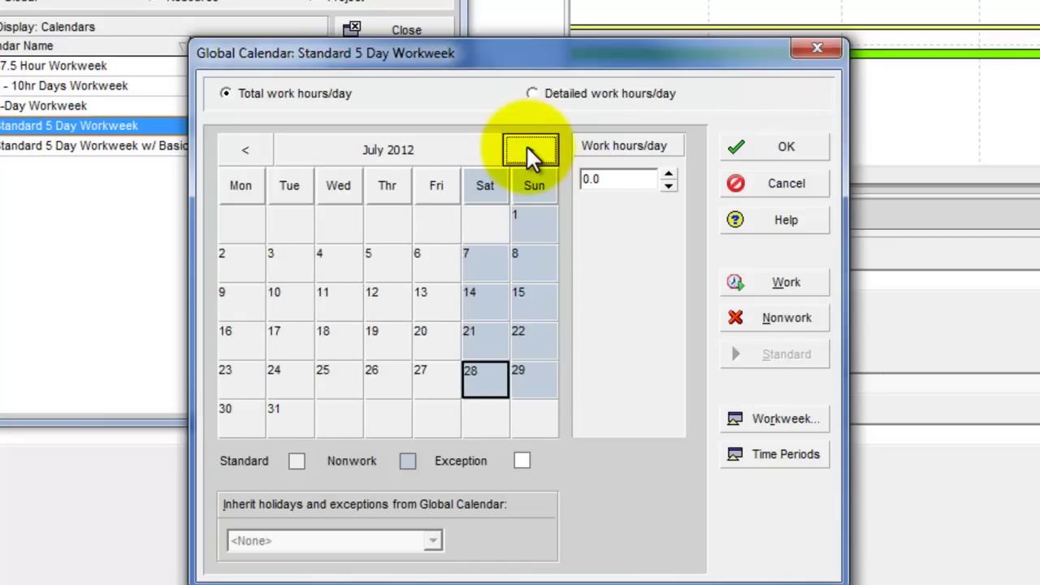
click(332, 259)
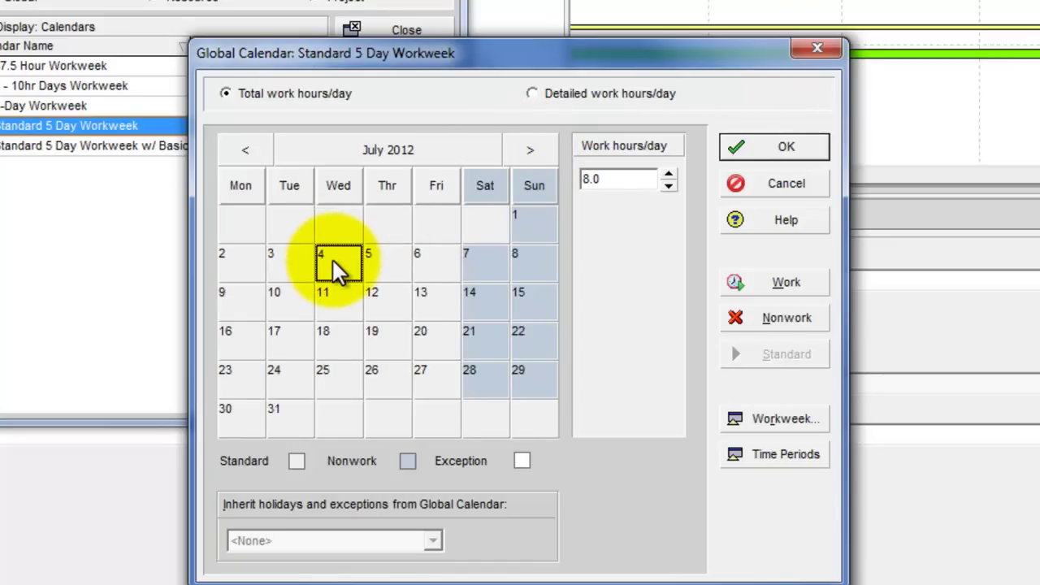
click(768, 319)
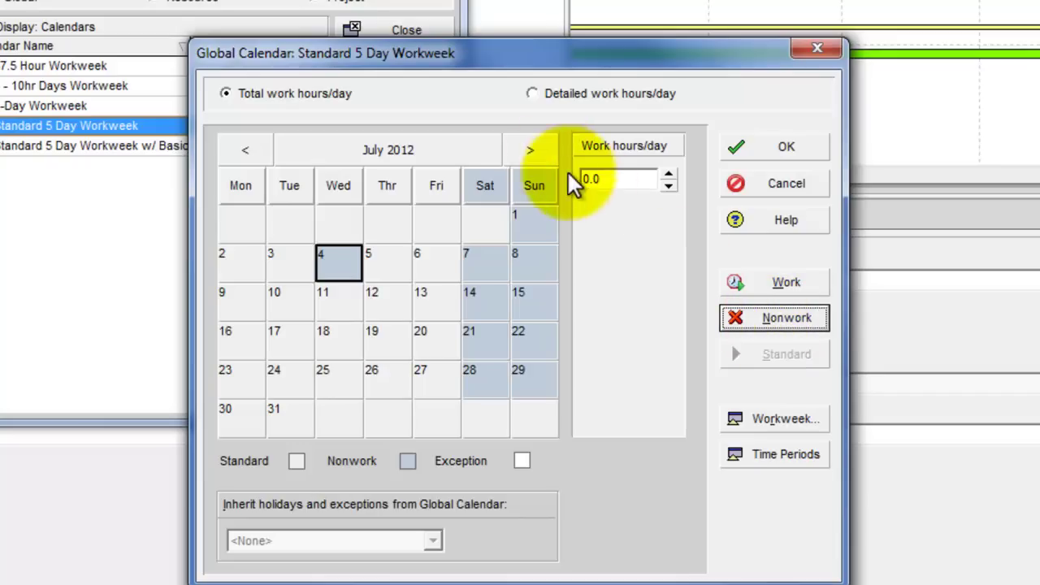
Make September 3 and November 22–23, 2012 nonwork days
click(528, 148)
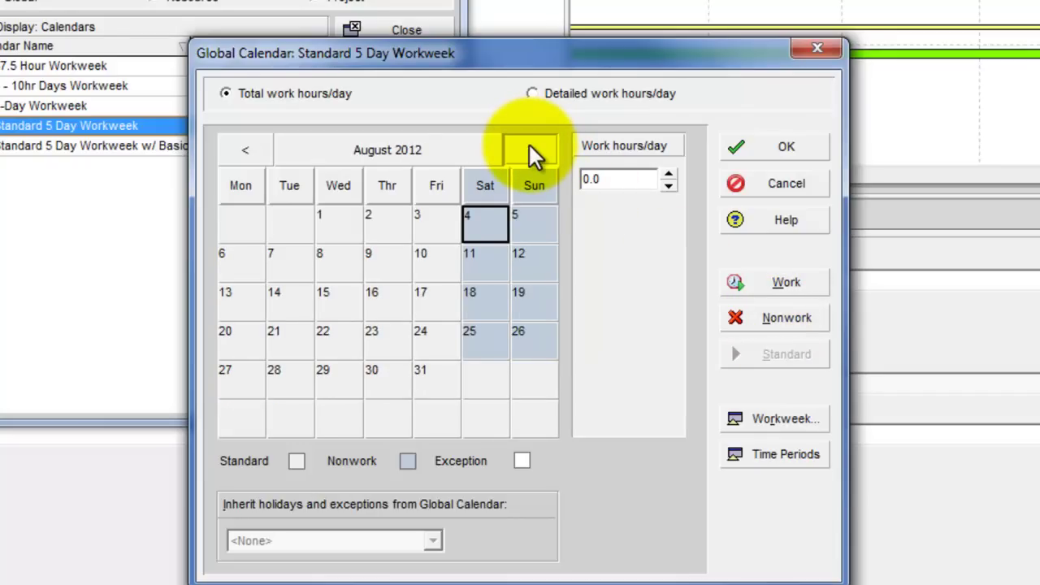
click(529, 148)
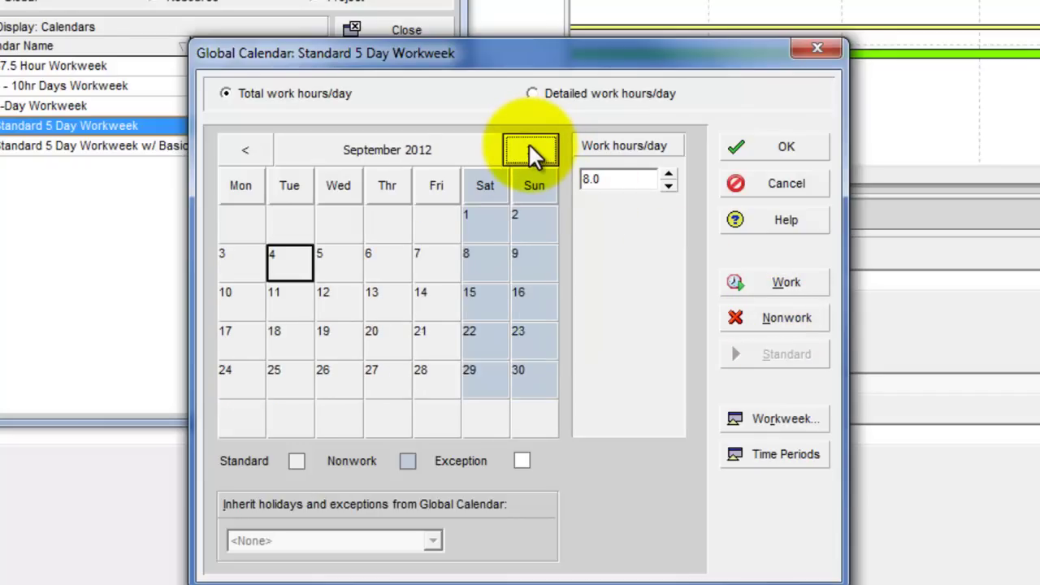
click(221, 256)
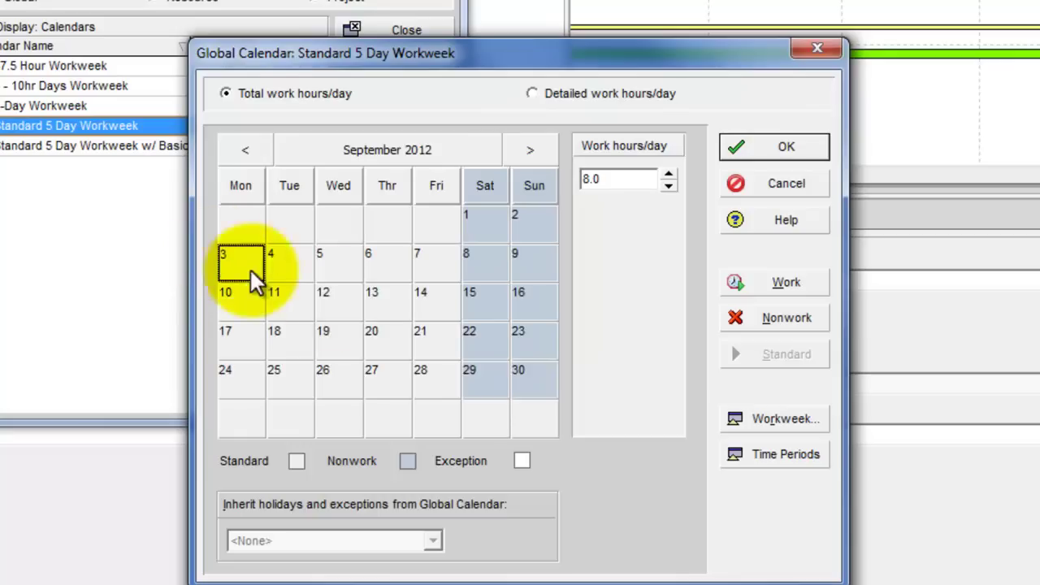
click(760, 319)
click(532, 147)
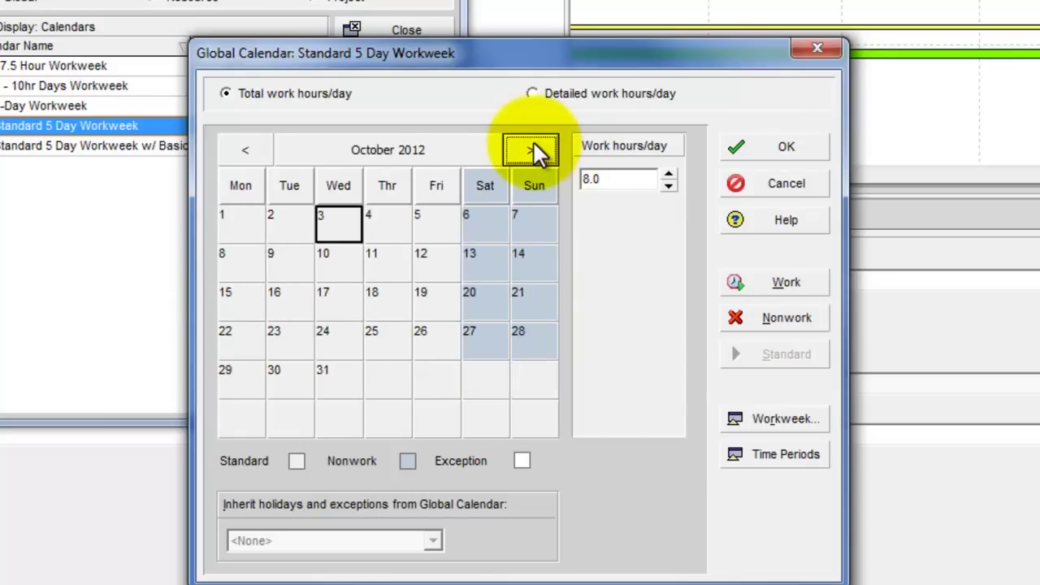
click(532, 148)
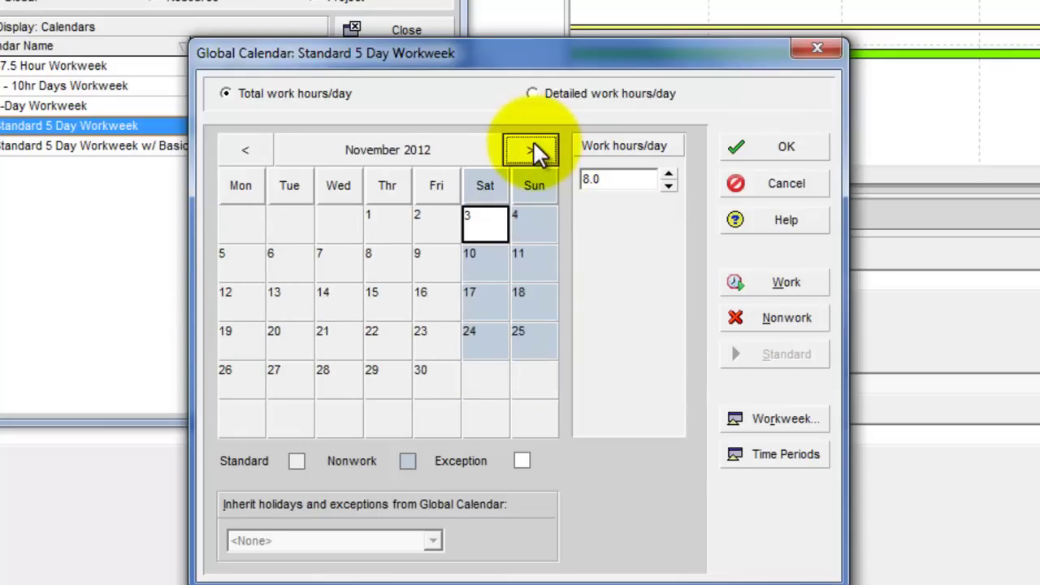
click(437, 345)
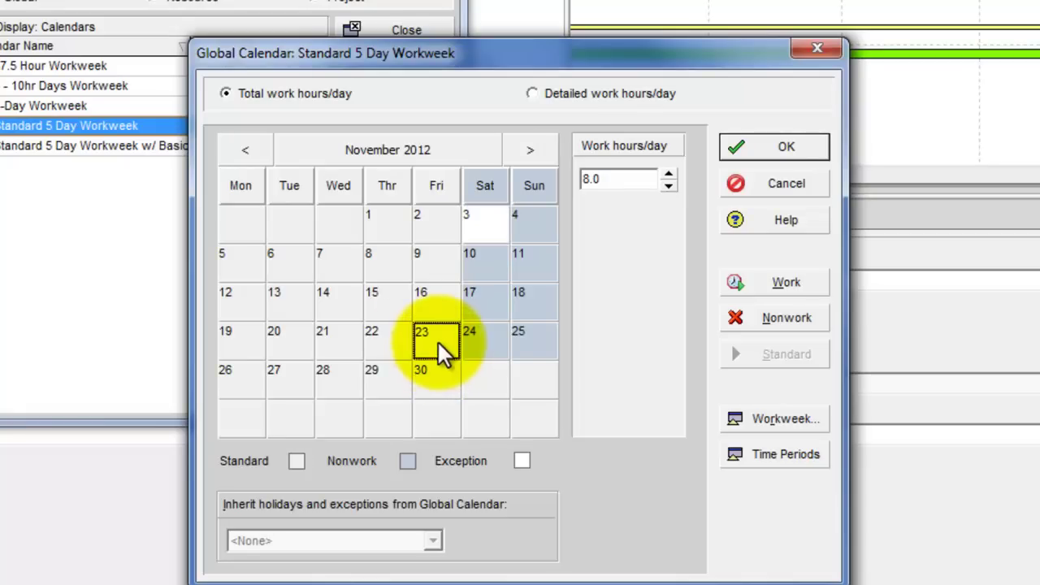
click(386, 341)
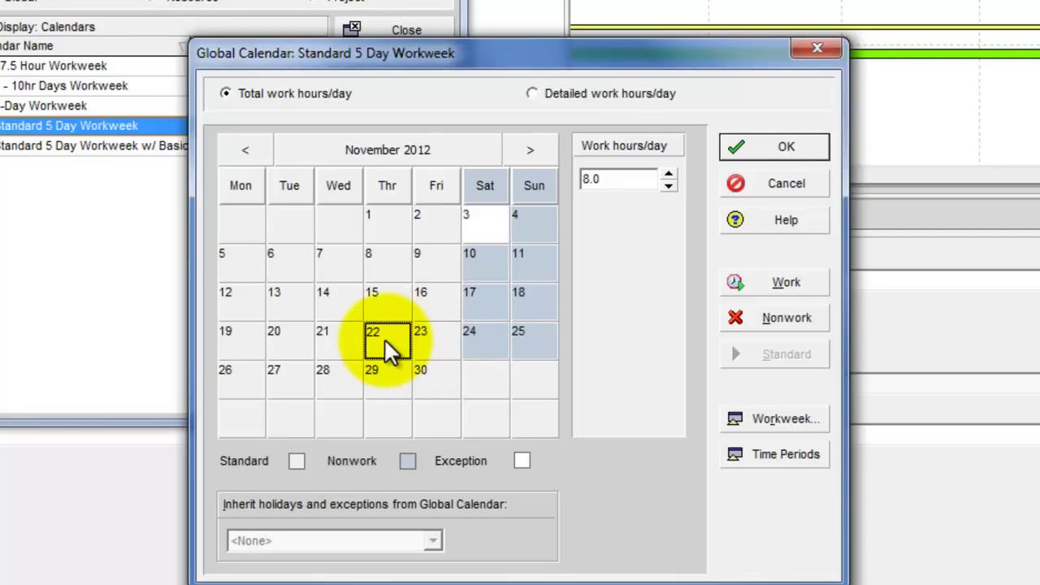
drag(385, 340, 442, 338)
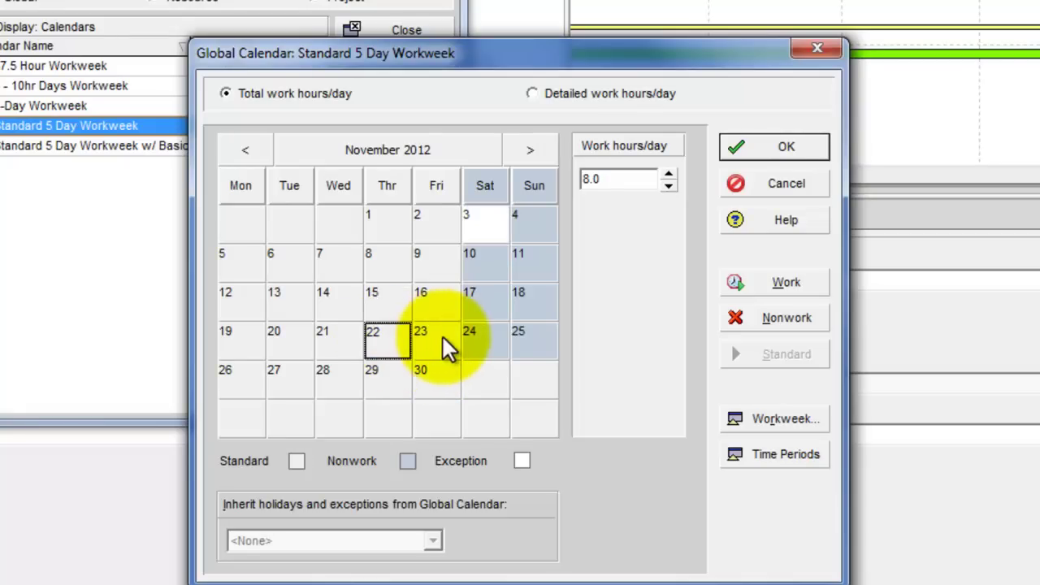
click(767, 319)
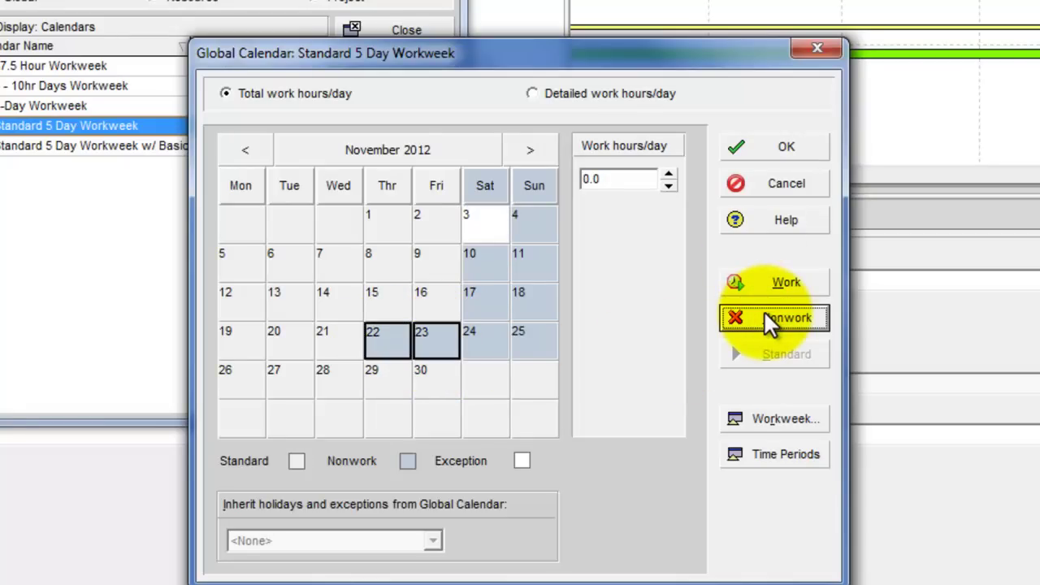
Make December 25, 2012 and January 1, 2013 nonwork days
click(535, 149)
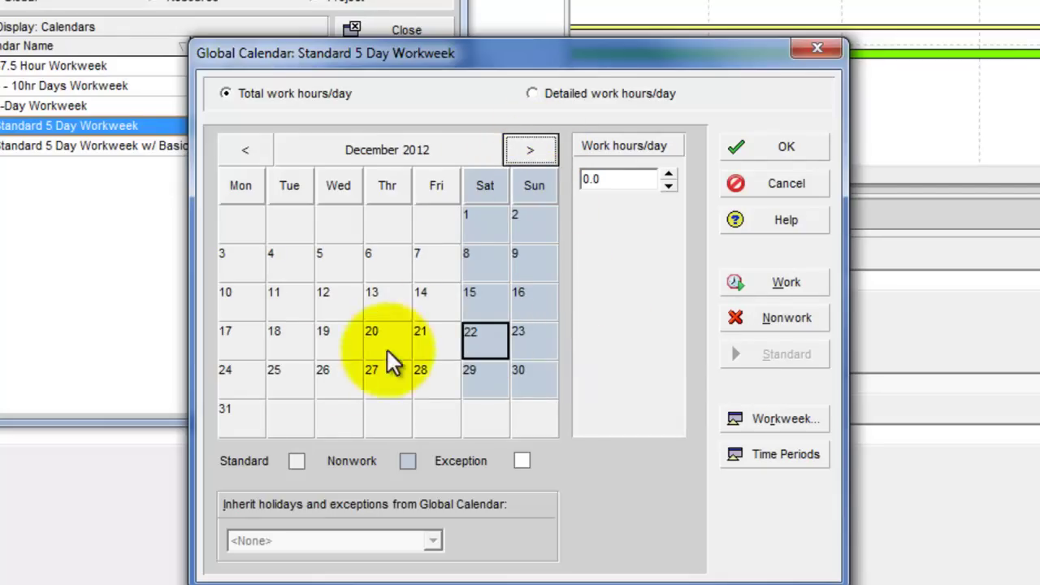
click(286, 381)
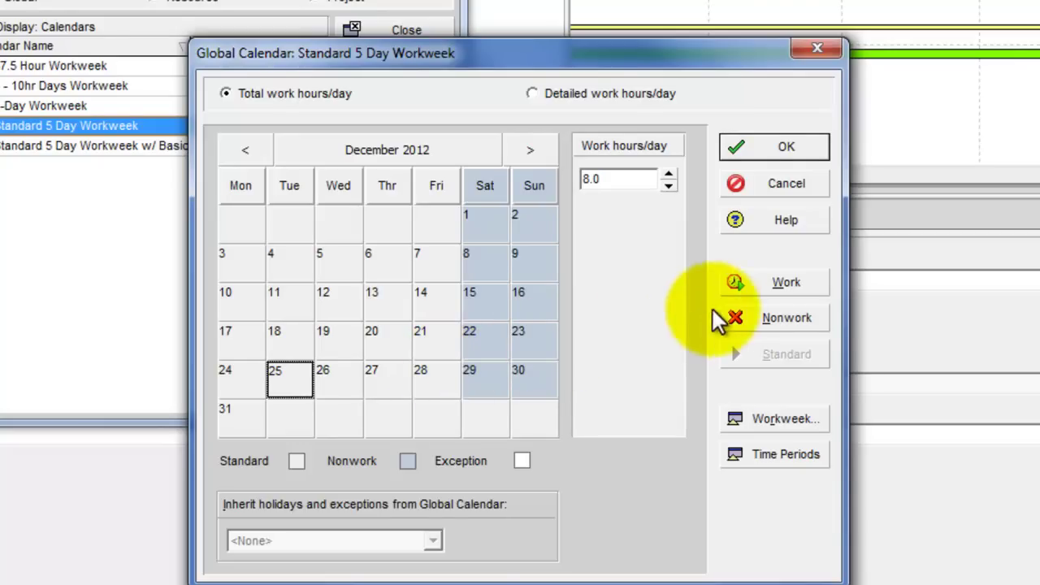
click(771, 316)
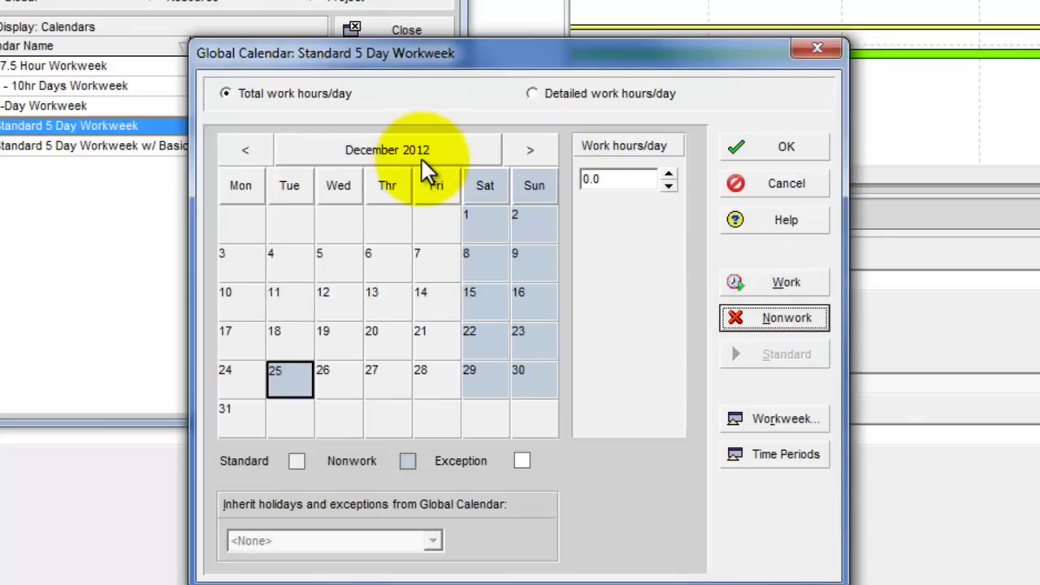
click(539, 152)
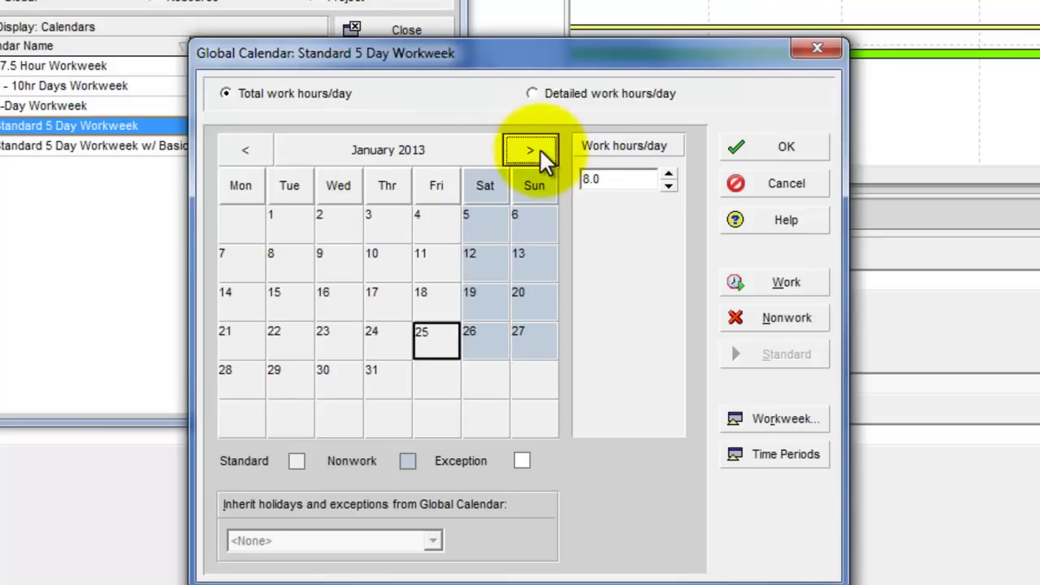
click(281, 229)
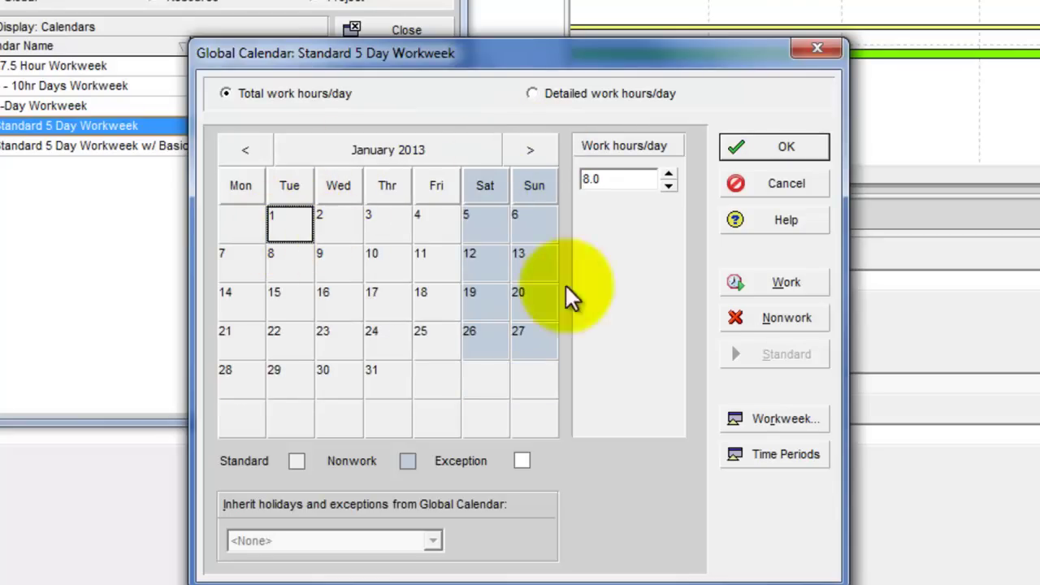
click(782, 317)
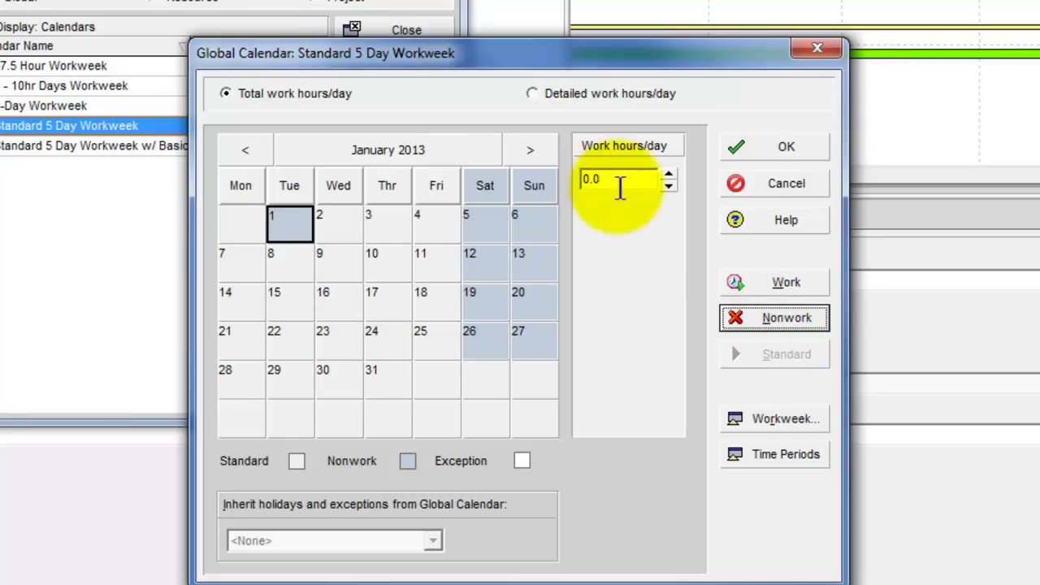
Make 27 May 2013 a nonwork day and review the workweek hours without changes
click(530, 151)
click(530, 151)
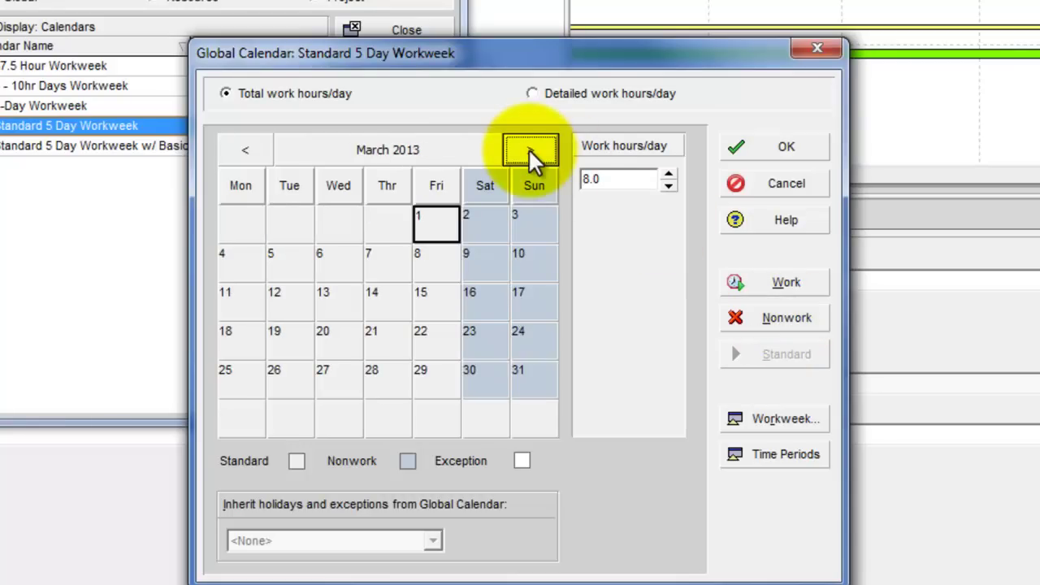
click(530, 151)
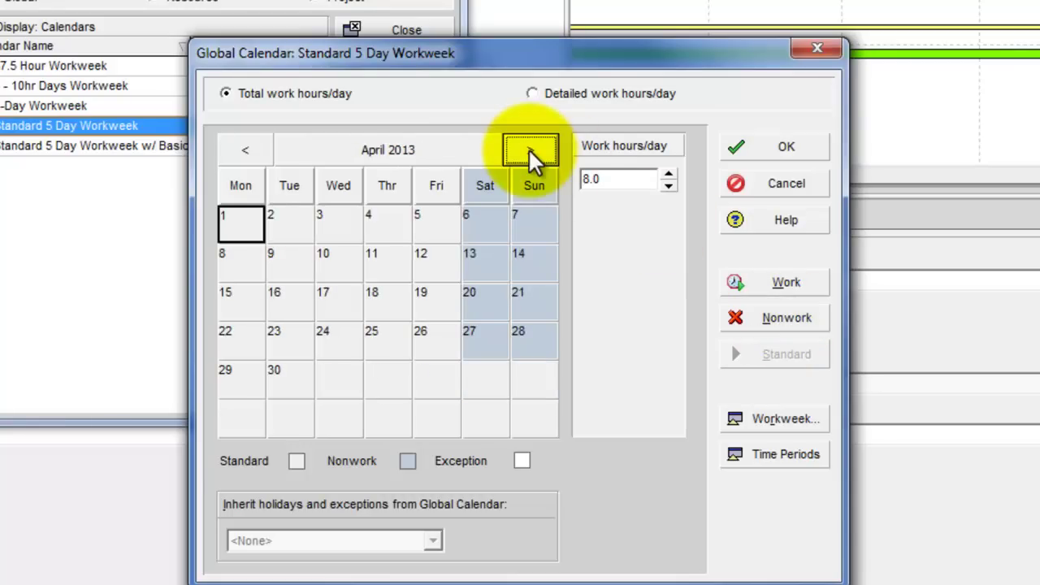
click(529, 151)
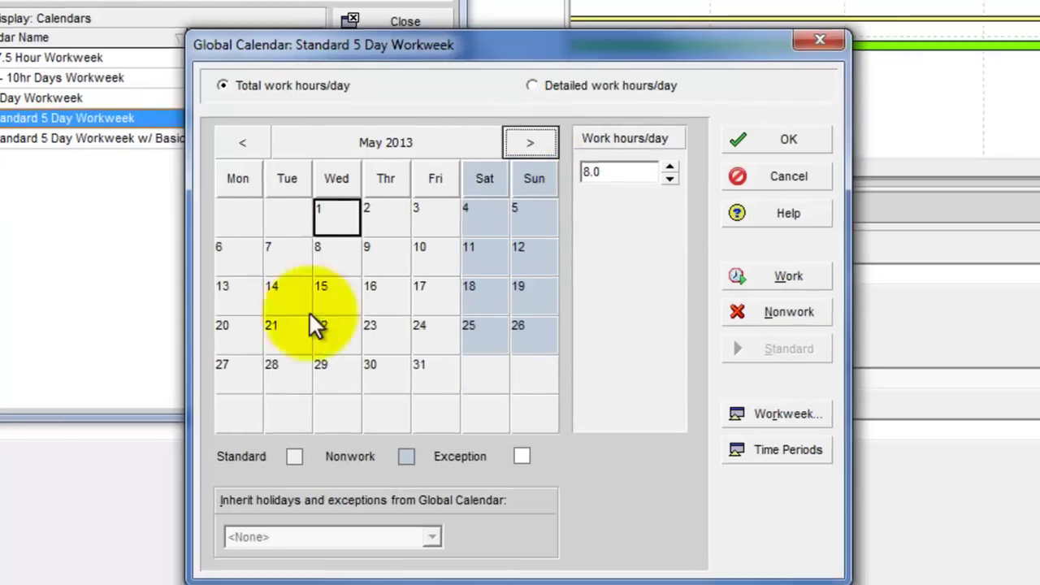
click(244, 386)
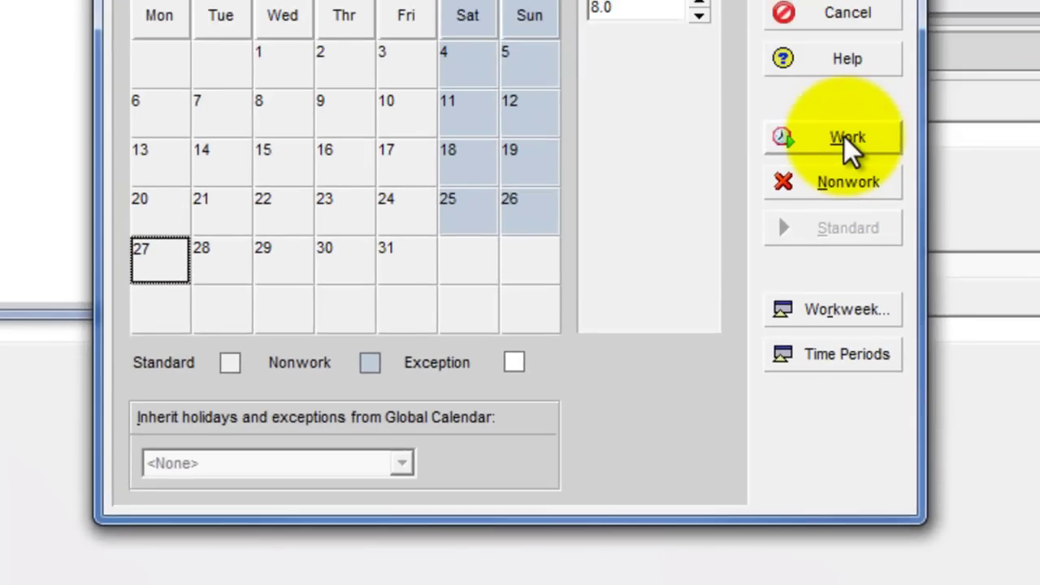
click(844, 136)
click(800, 300)
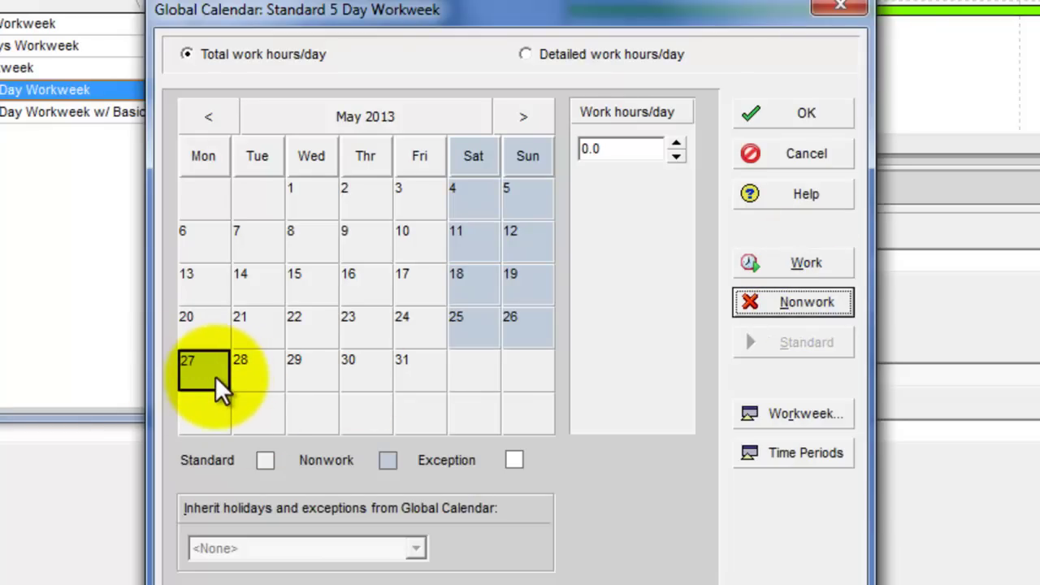
click(801, 413)
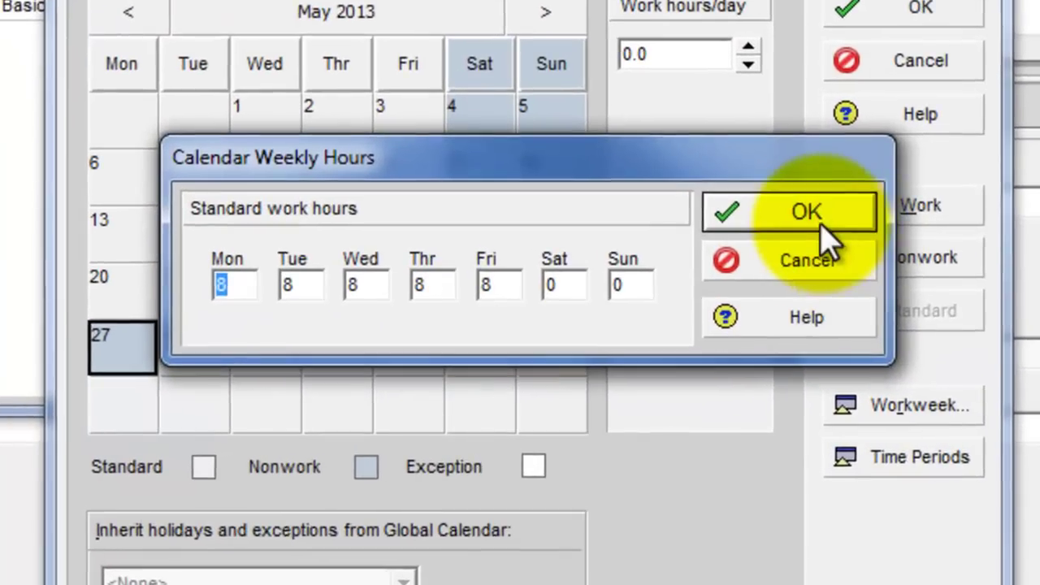
click(821, 226)
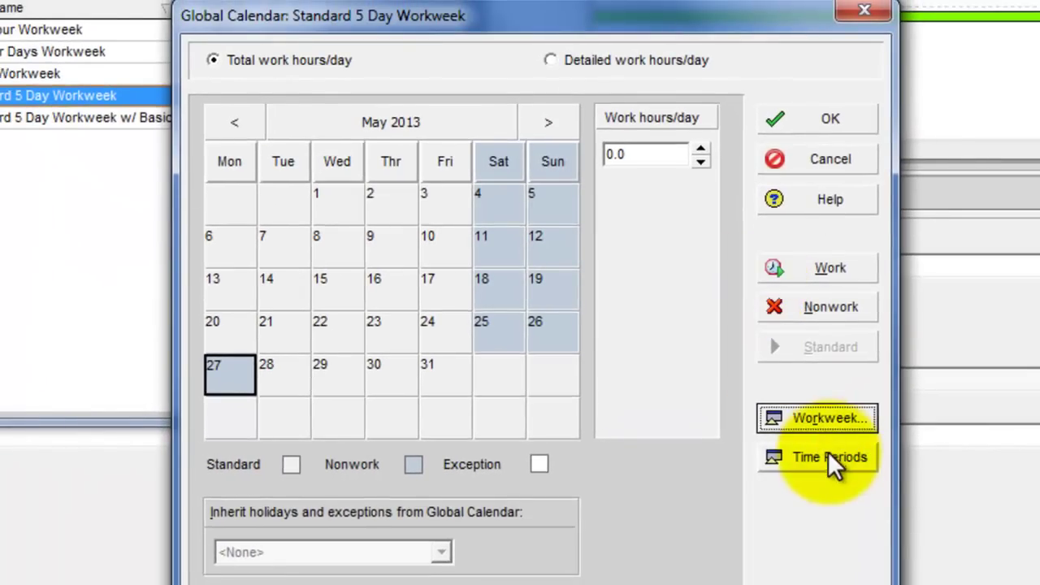
Accept the time-period hours, save the calendar, recheck it and close the Calendars list
click(830, 457)
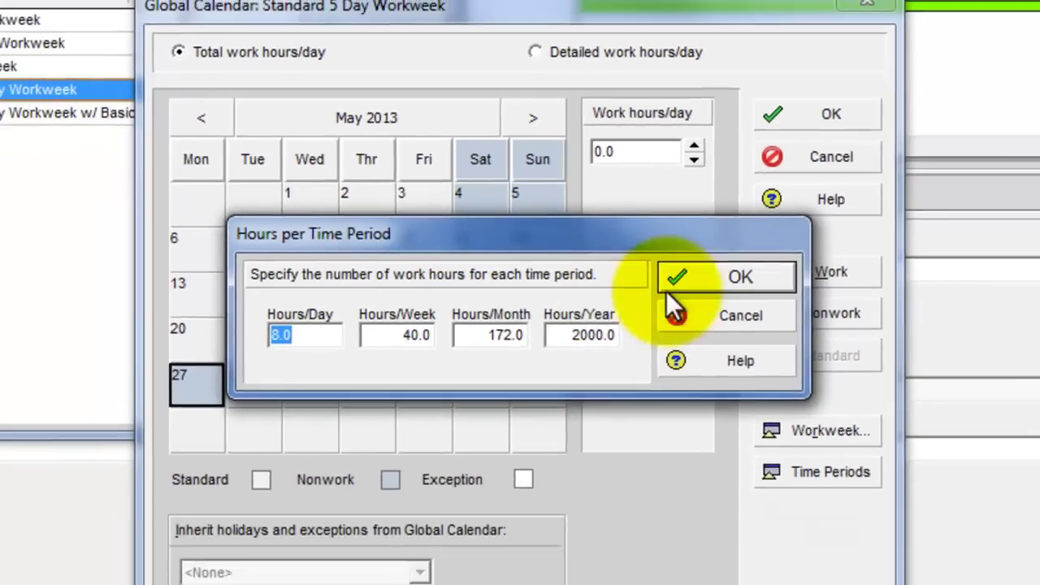
click(751, 321)
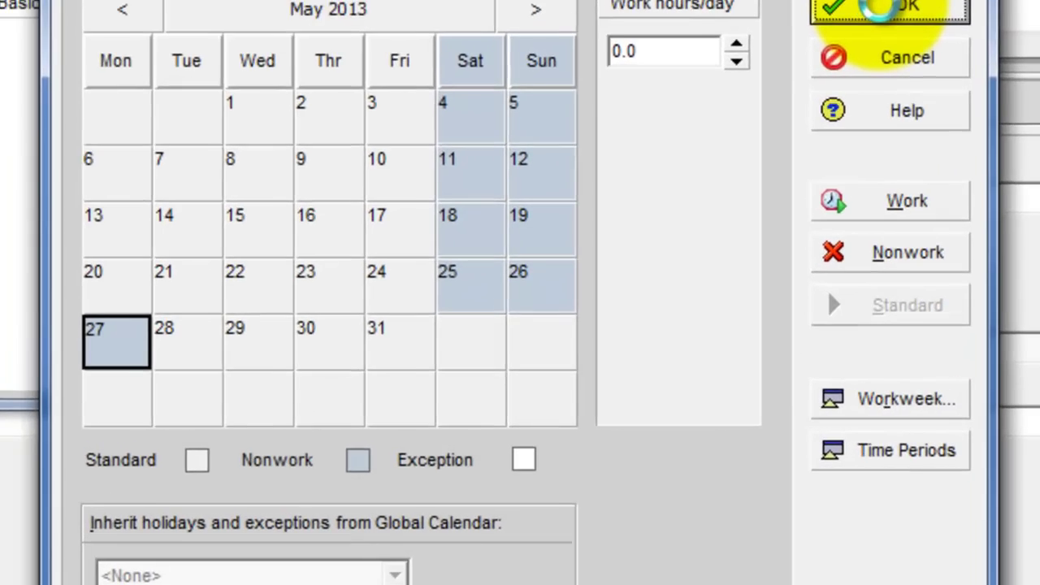
click(792, 110)
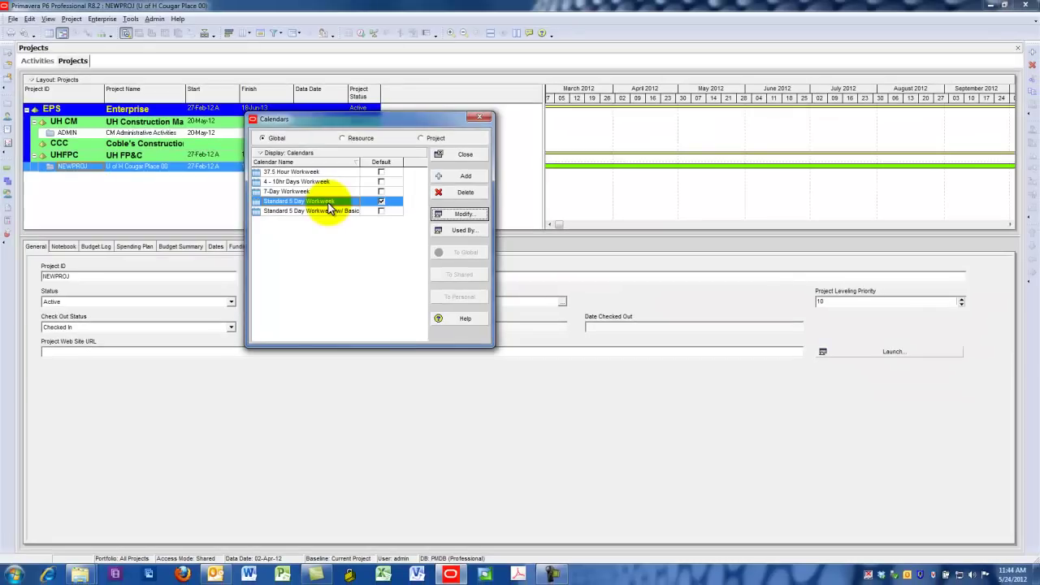
click(459, 216)
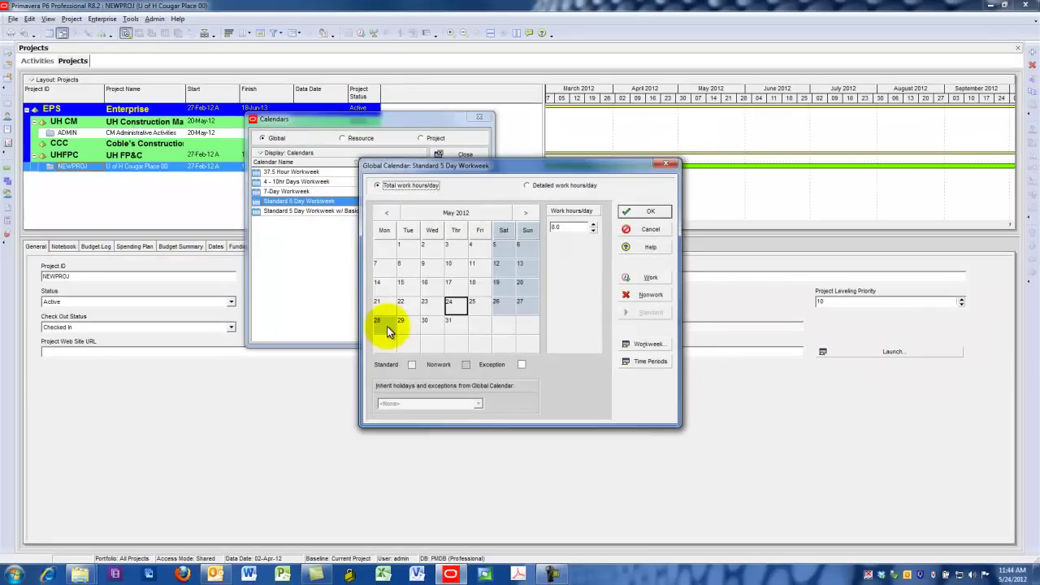
click(640, 211)
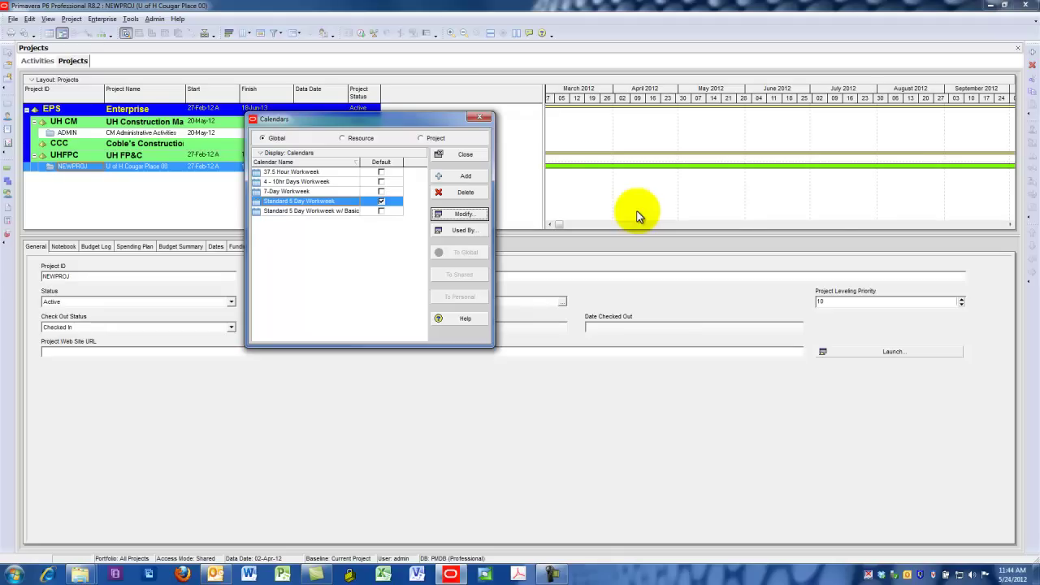
click(459, 156)
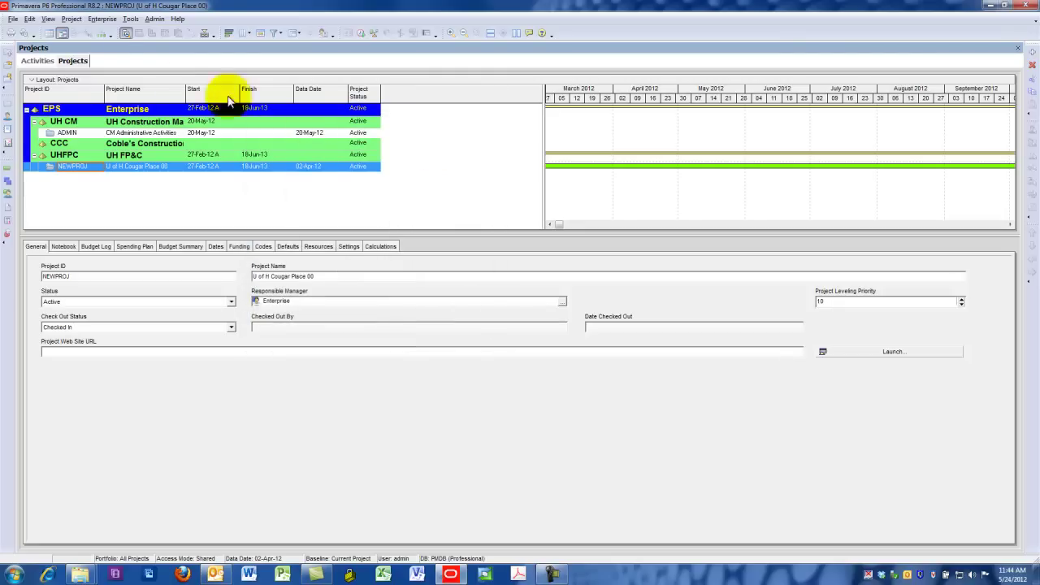
Open the Resources window and filter it to All Resources
click(102, 21)
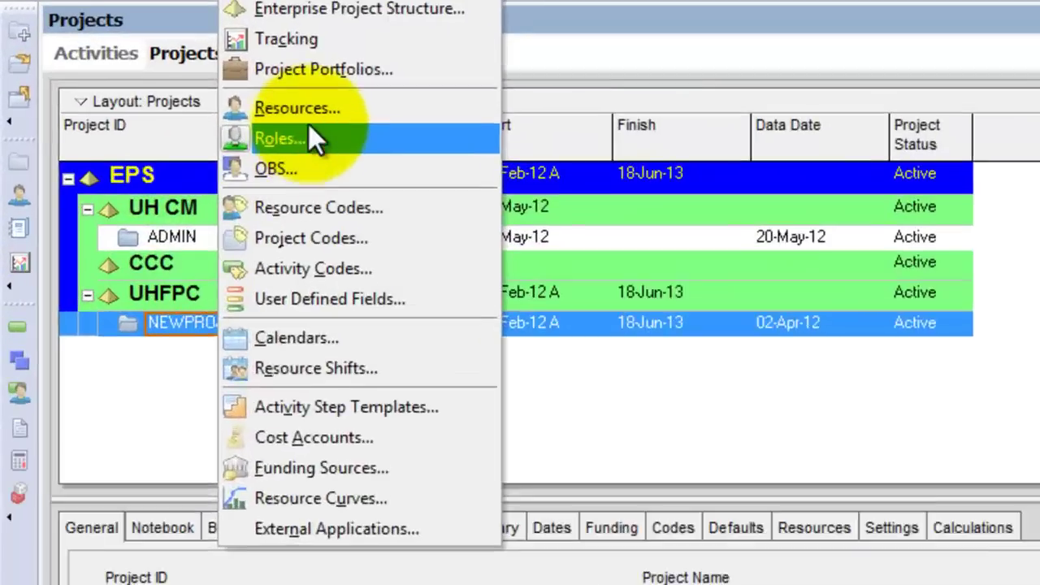
click(114, 82)
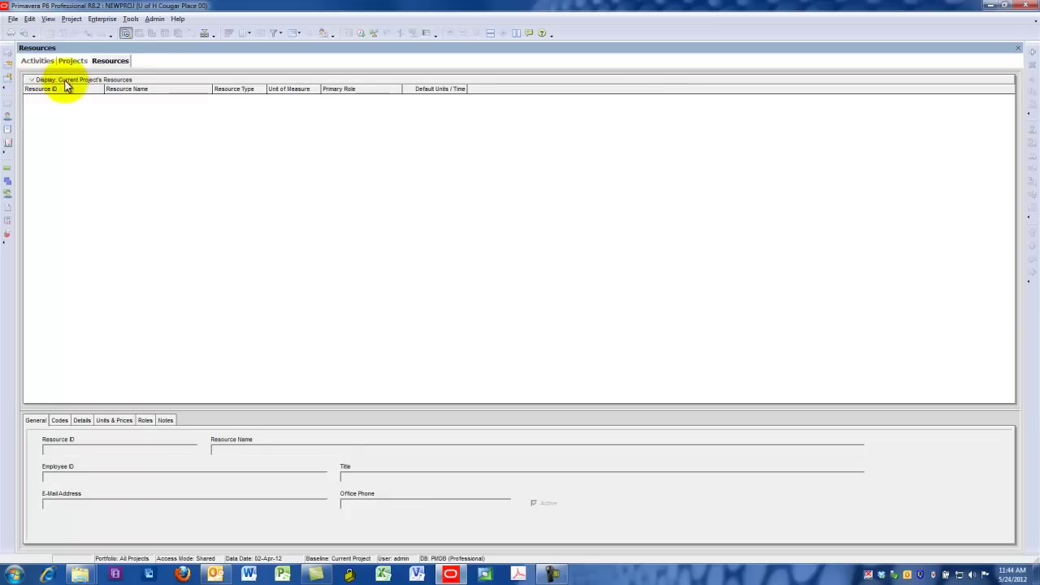
click(32, 81)
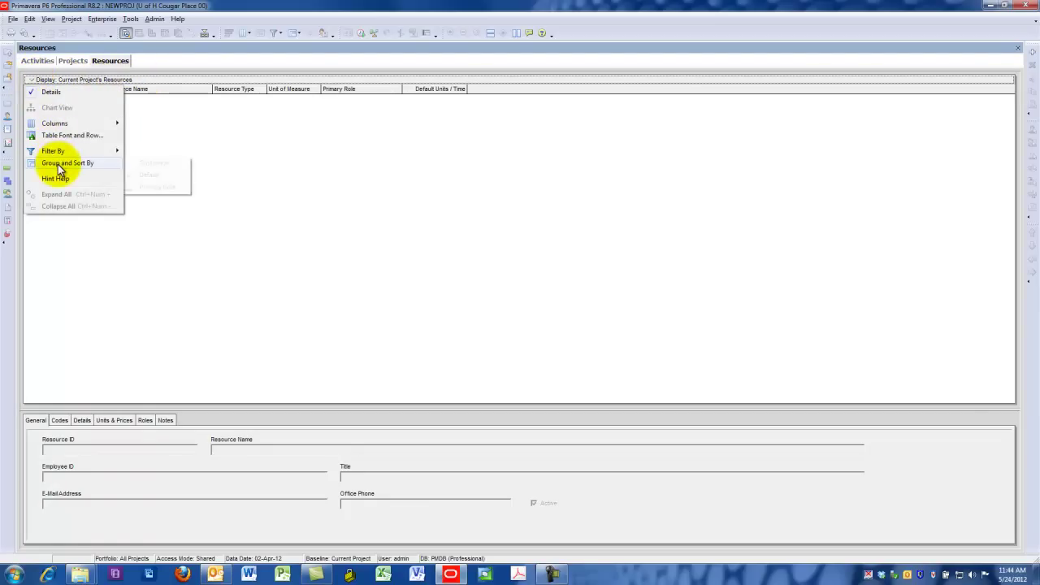
mouse_move(60, 155)
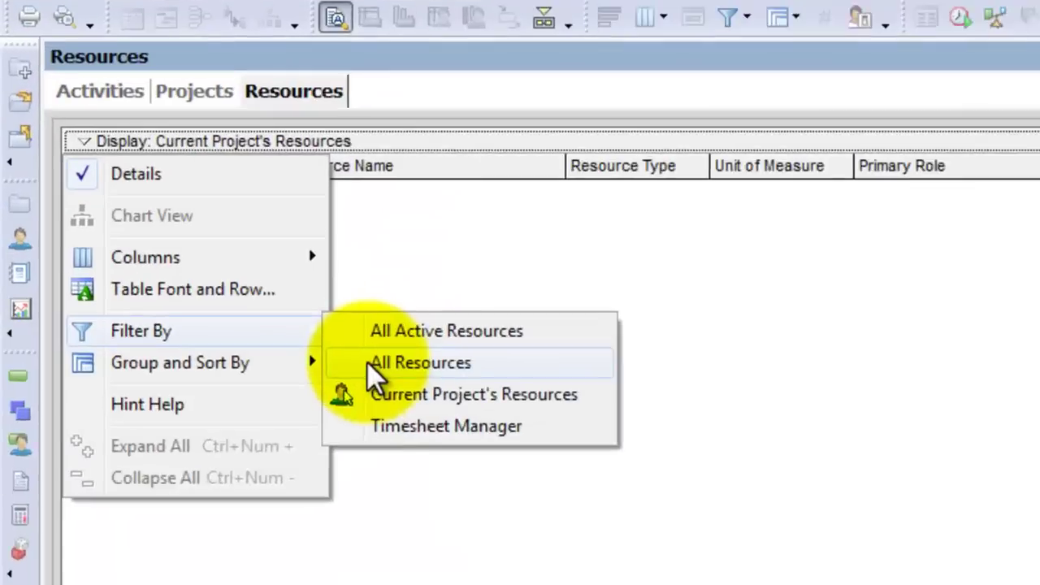
click(368, 363)
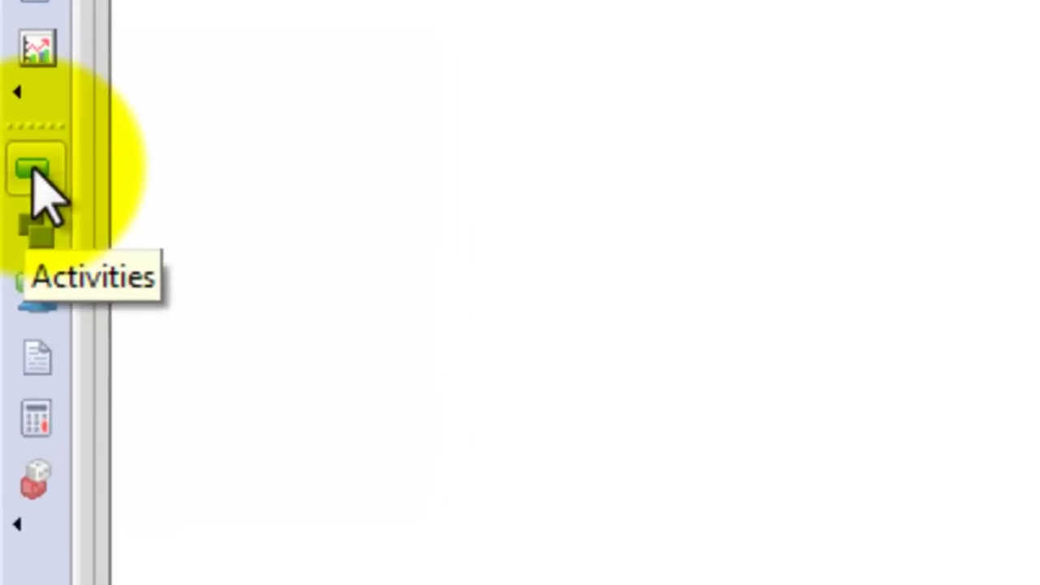
Visit the Activities, Resource Assignments and Tracking windows, then return to Resources
click(34, 173)
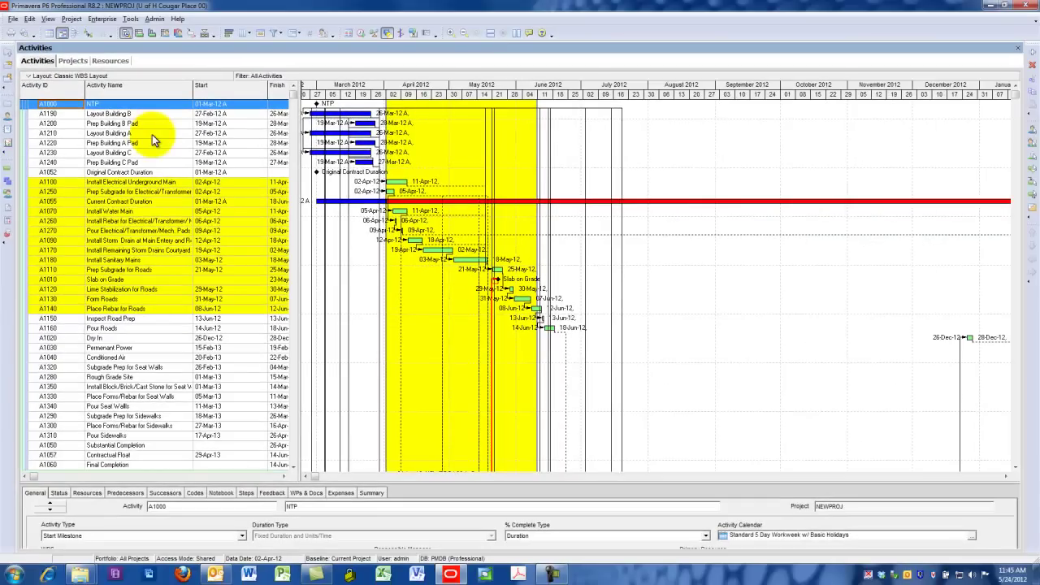
click(9, 197)
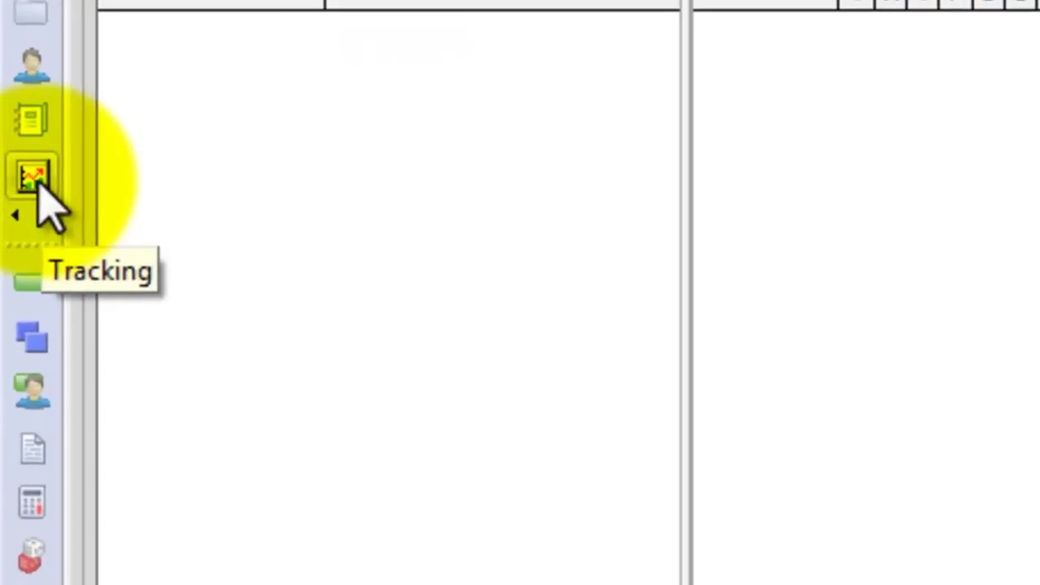
click(8, 156)
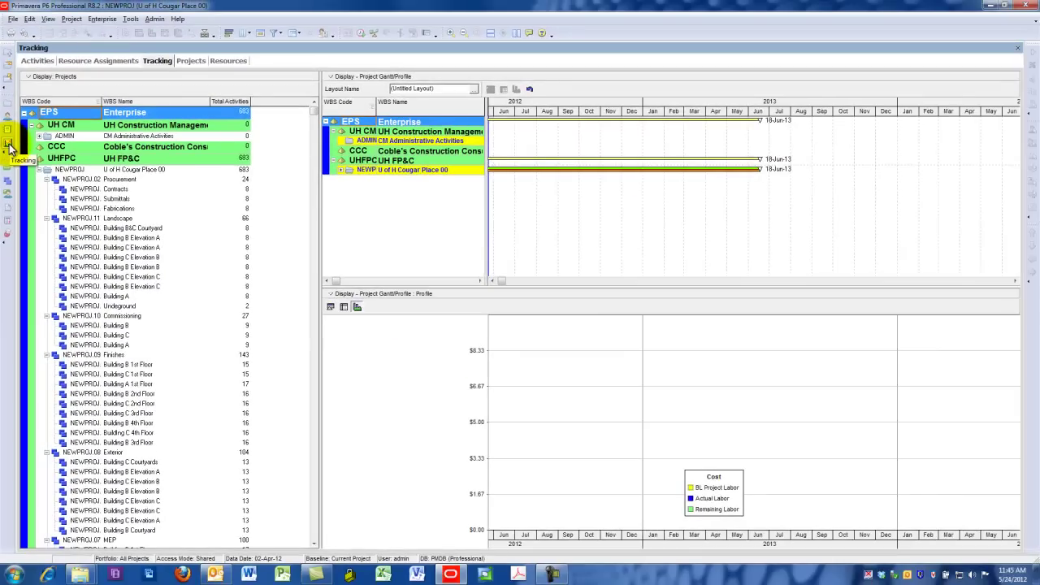
click(8, 118)
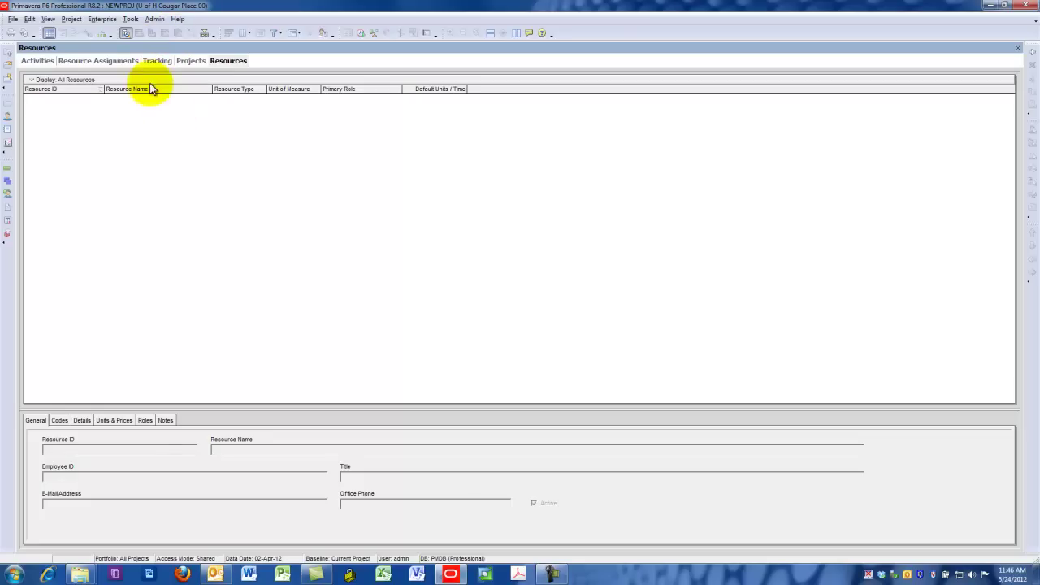
click(191, 63)
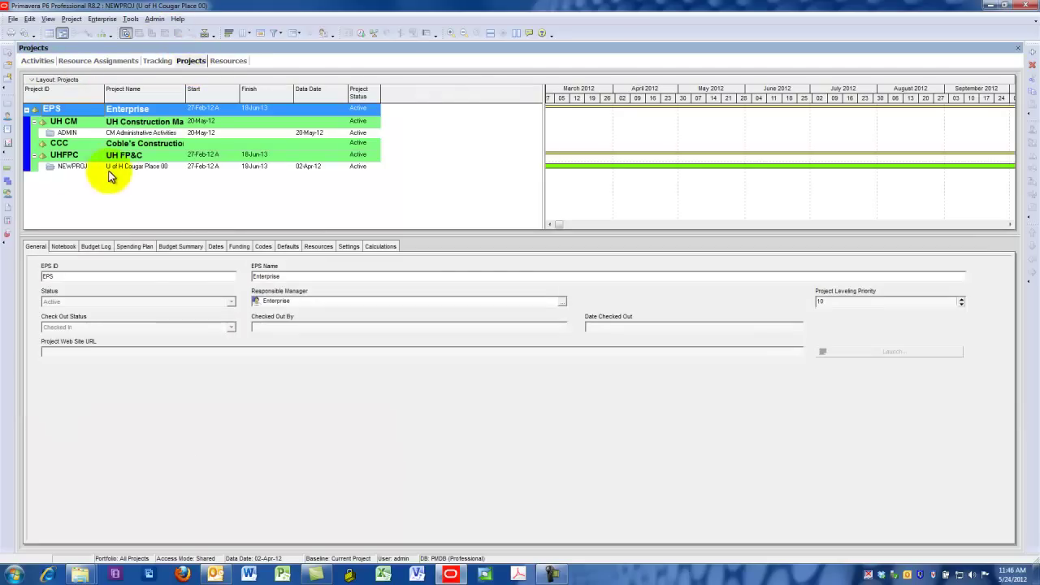
click(70, 109)
click(128, 114)
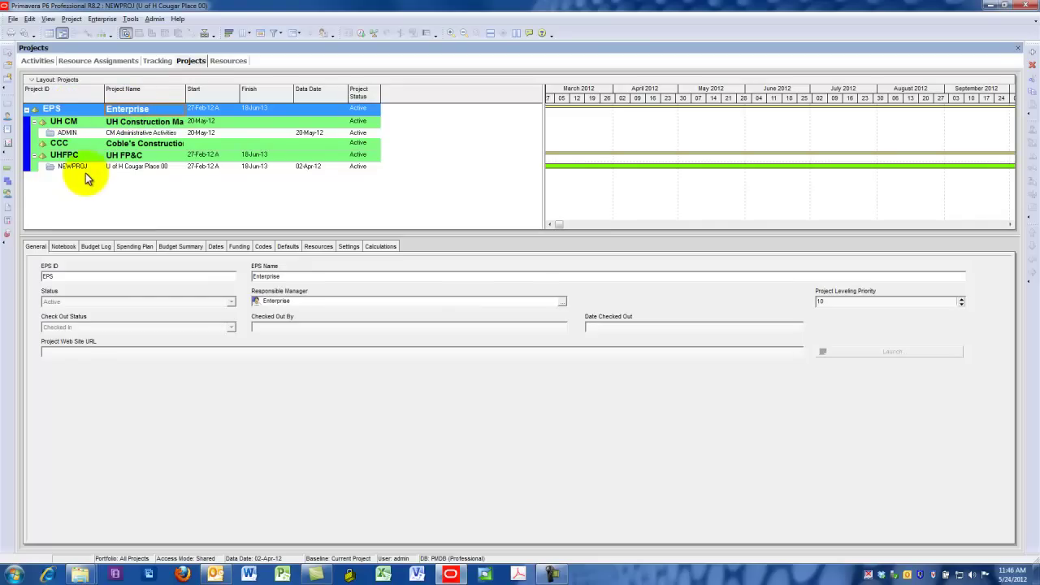
right_click(47, 166)
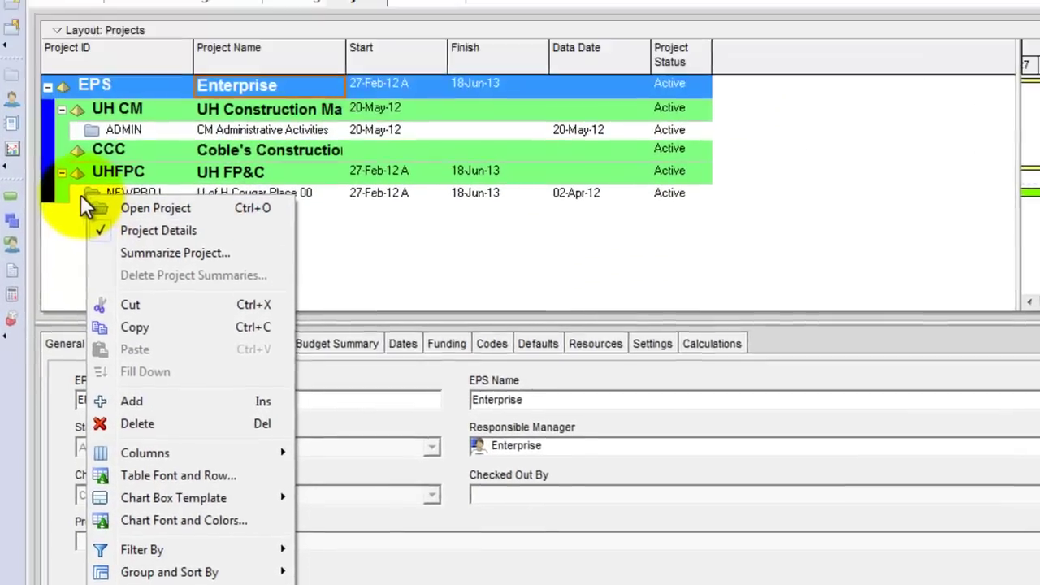
click(82, 195)
right_click(85, 195)
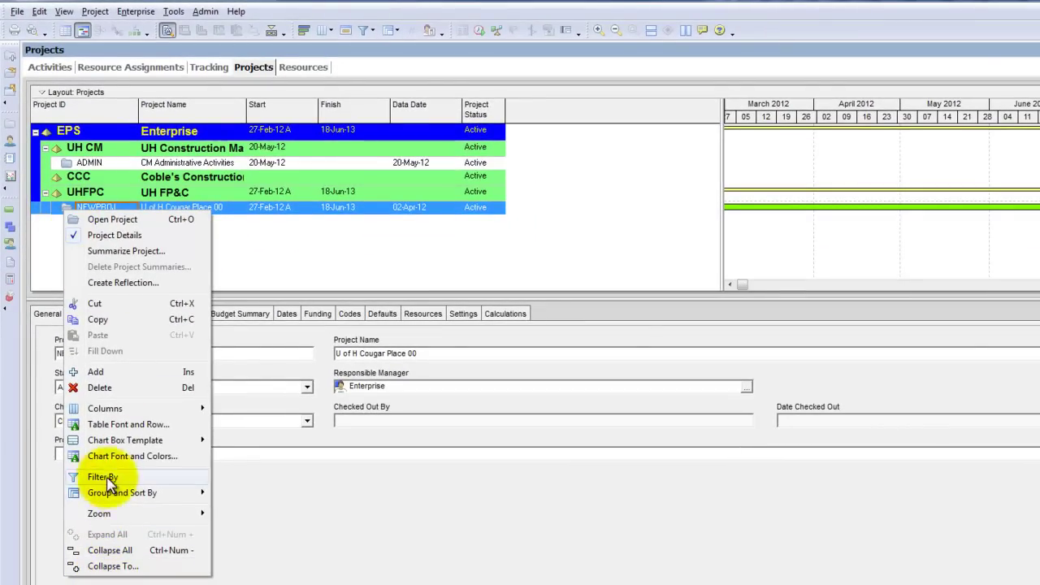
click(272, 212)
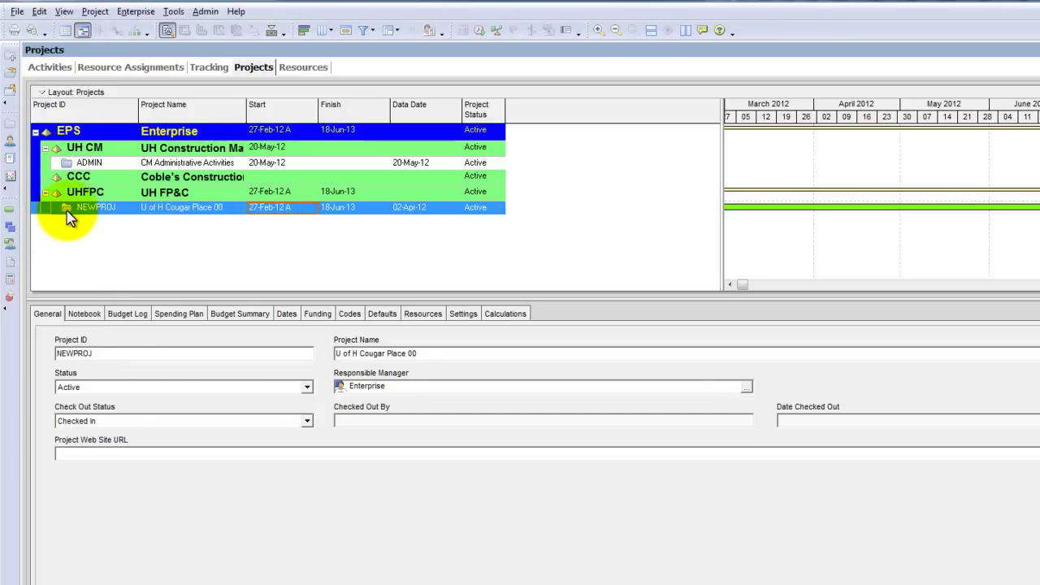
click(106, 136)
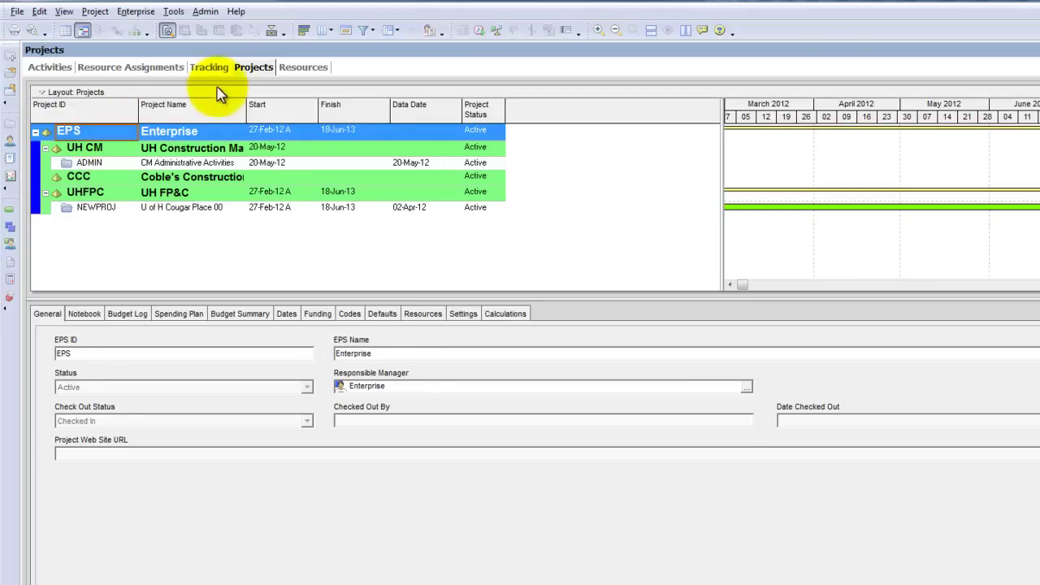
click(299, 71)
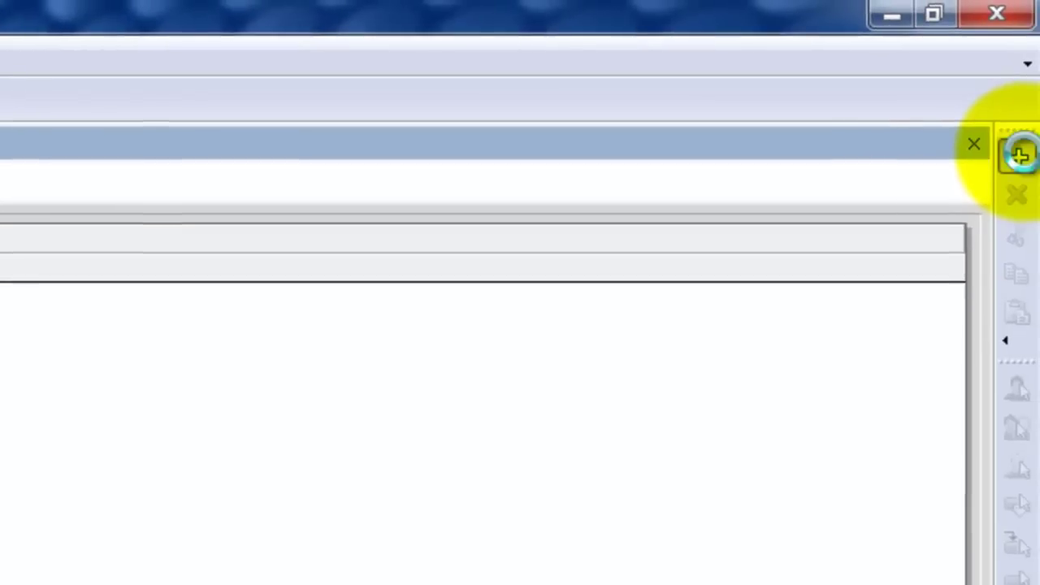
Start a new resource with ID PM named 'Project Manager' and advance to Resource Type
click(1021, 155)
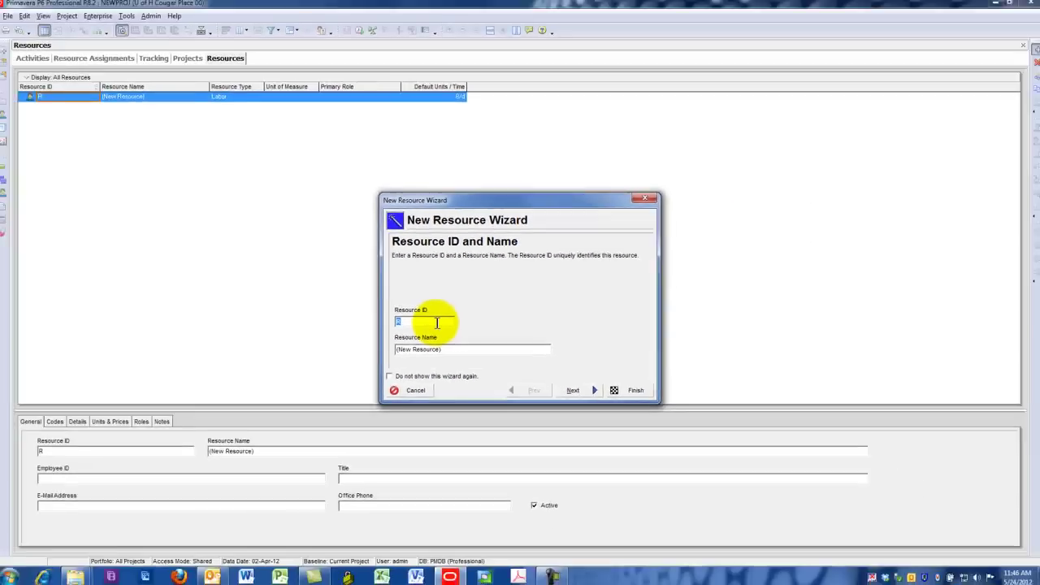
click(346, 344)
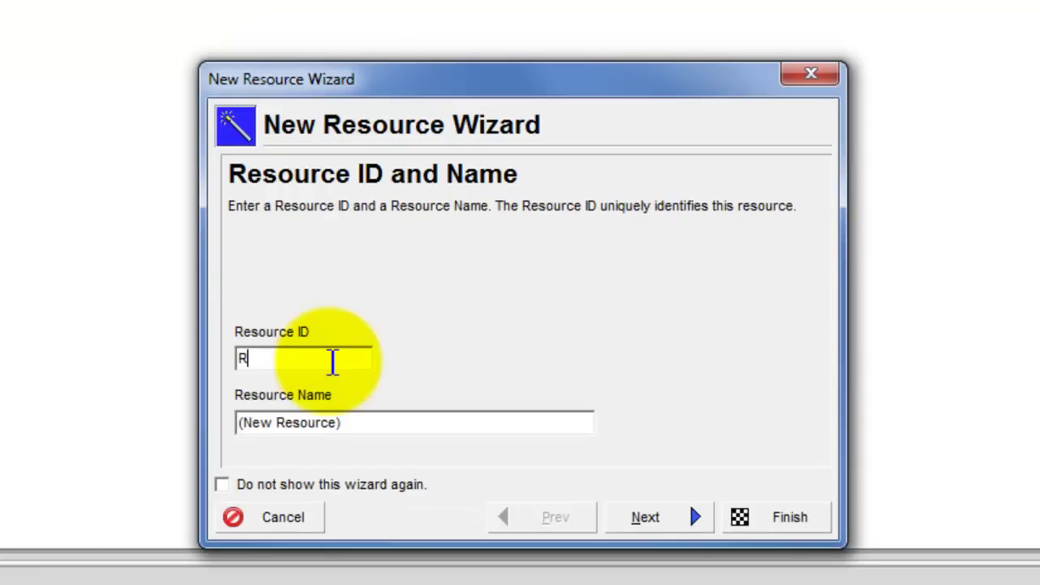
double_click(332, 362)
text(PM)
key(Tab)
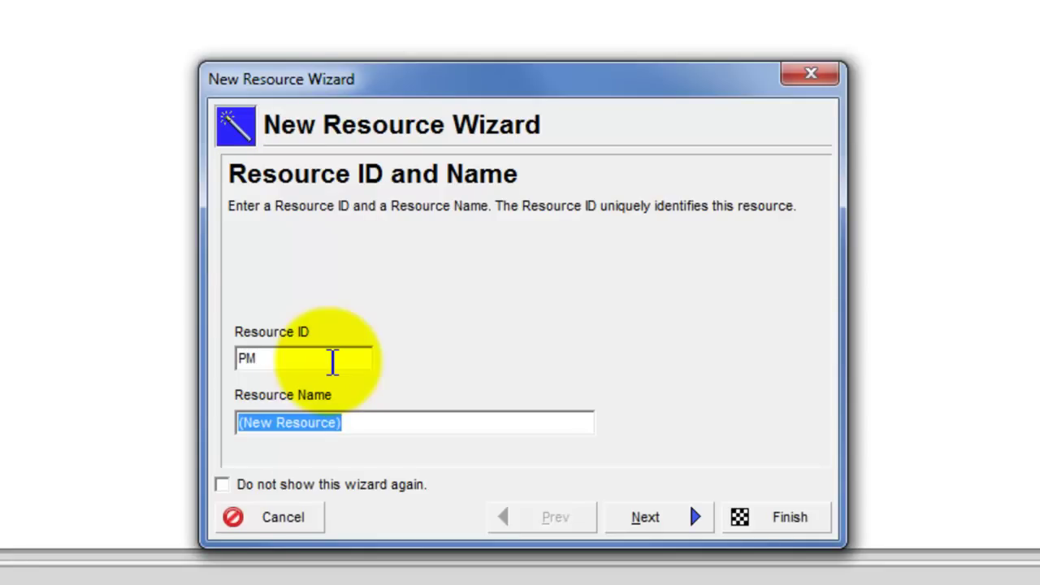
text(Project mana)
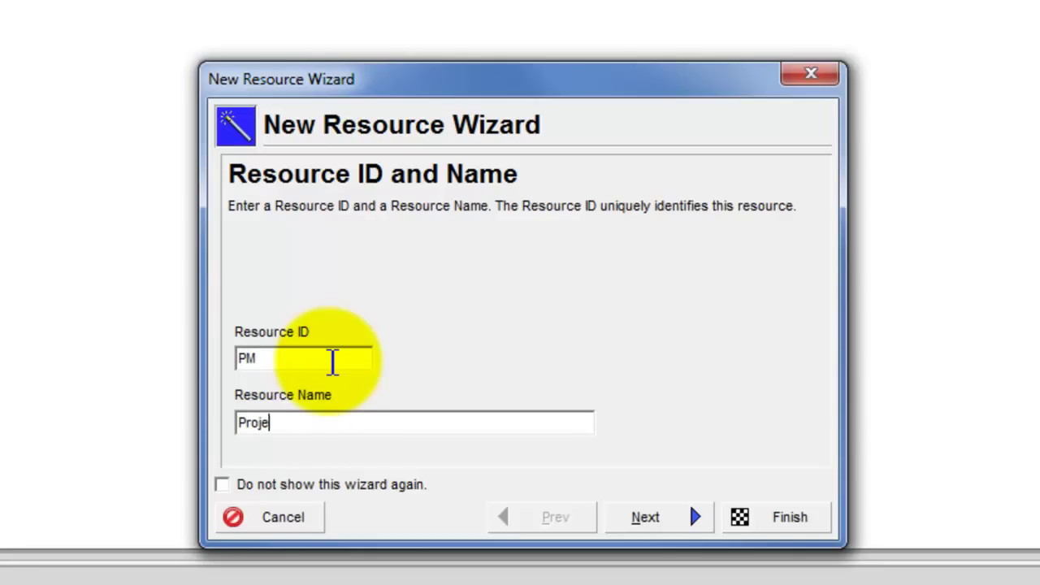
key(BackSpace)
key(BackSpace)
key(BackSpace)
key(BackSpace)
text(Manager)
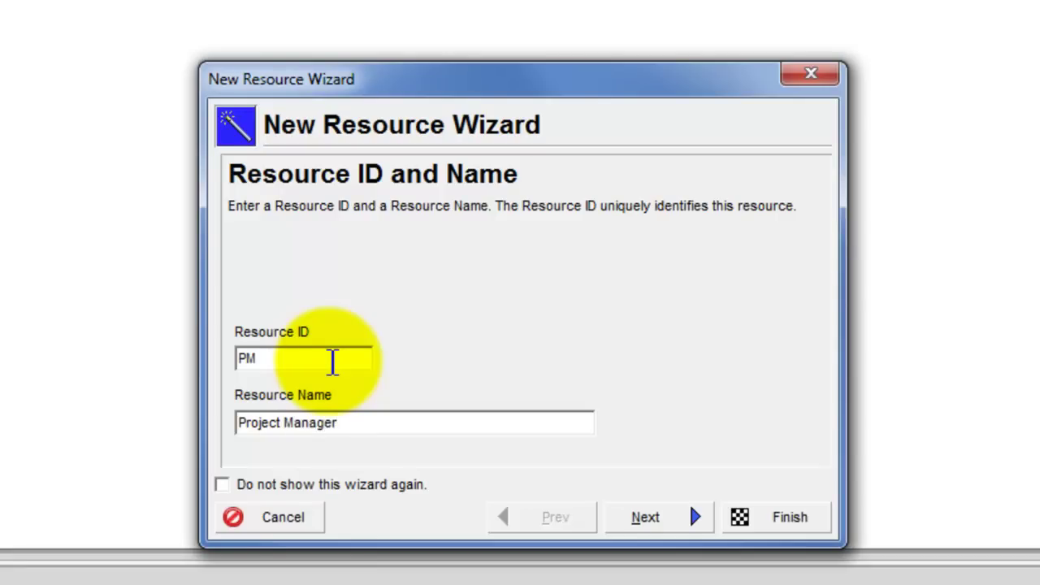
click(654, 514)
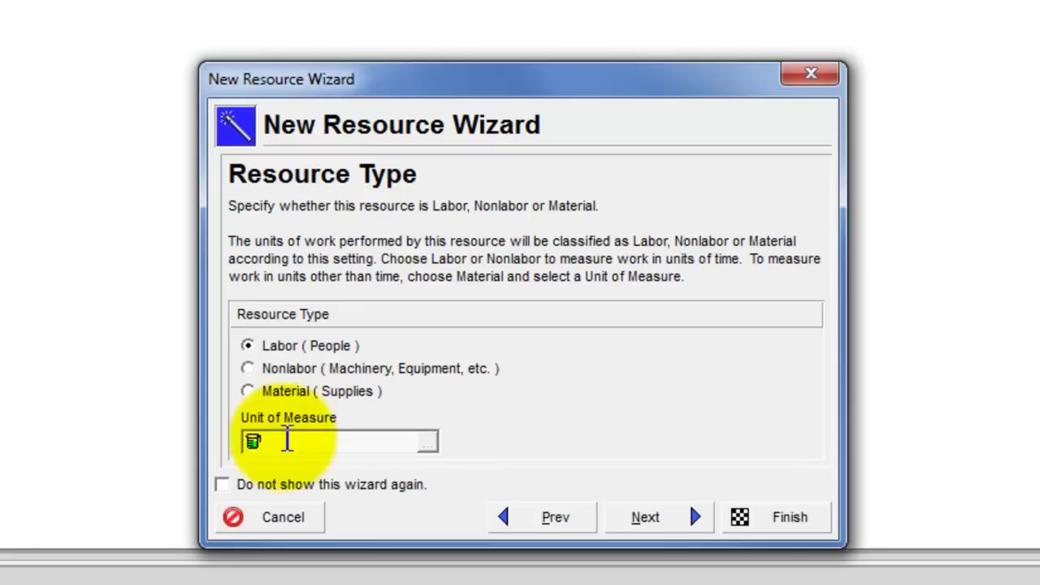
Accept Labor type, $0.00/h at 8/d and blank contact details to reach Roles
click(681, 528)
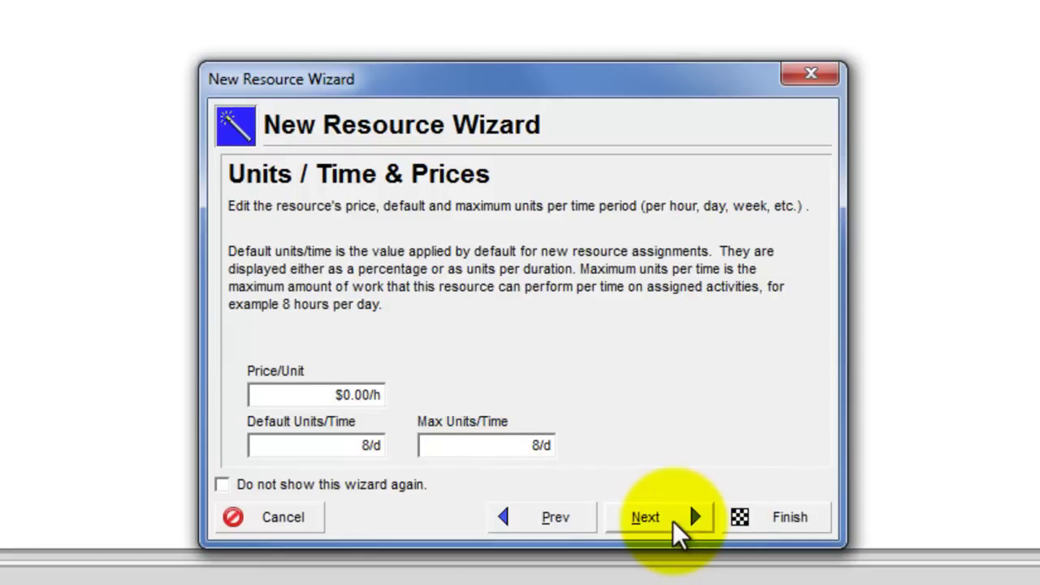
click(673, 520)
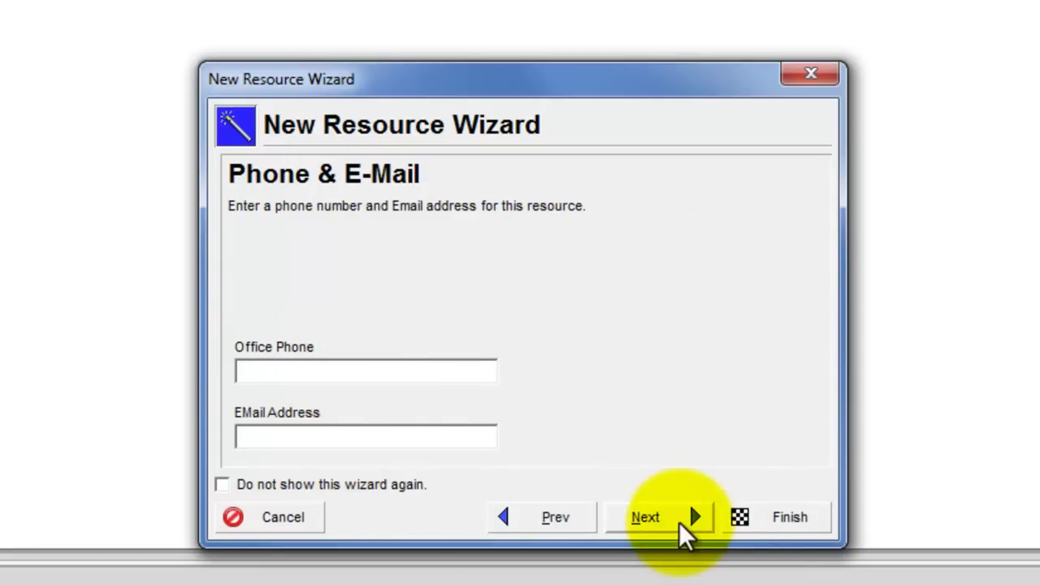
click(678, 522)
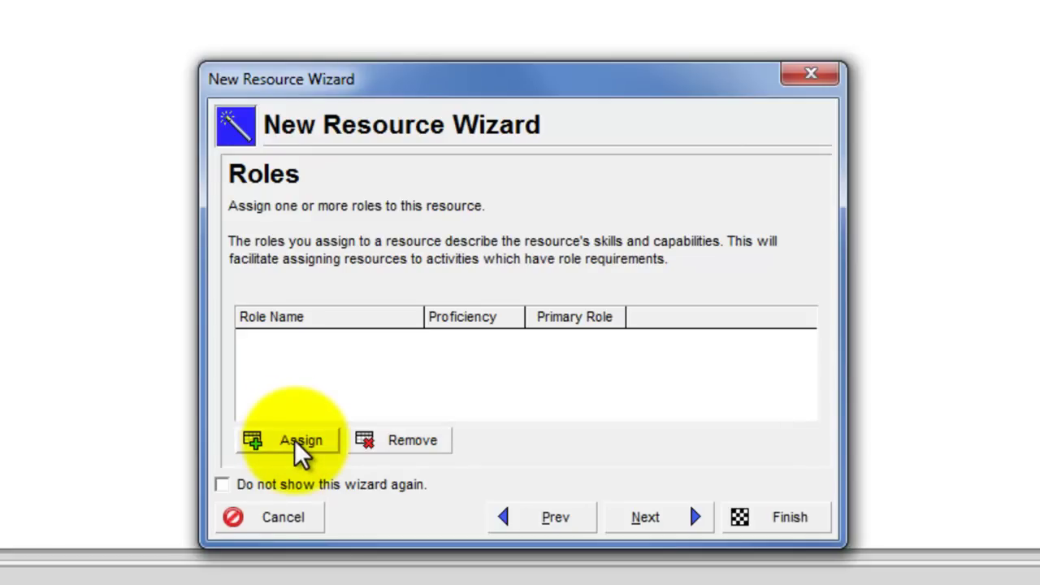
Check All Roles, assign none, and finish creating resource PM, Project Manager
click(296, 445)
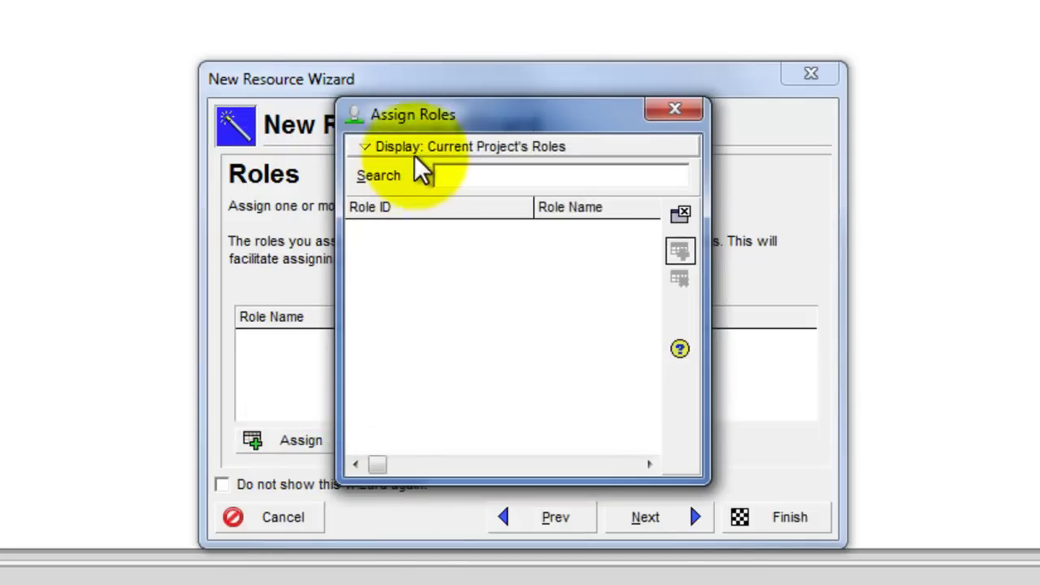
click(412, 153)
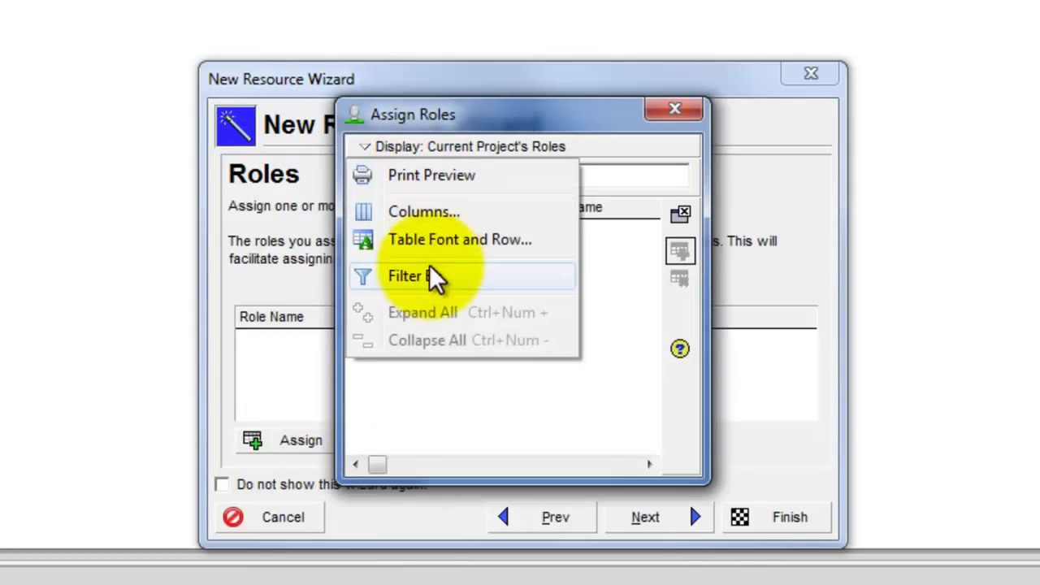
mouse_move(470, 284)
click(195, 274)
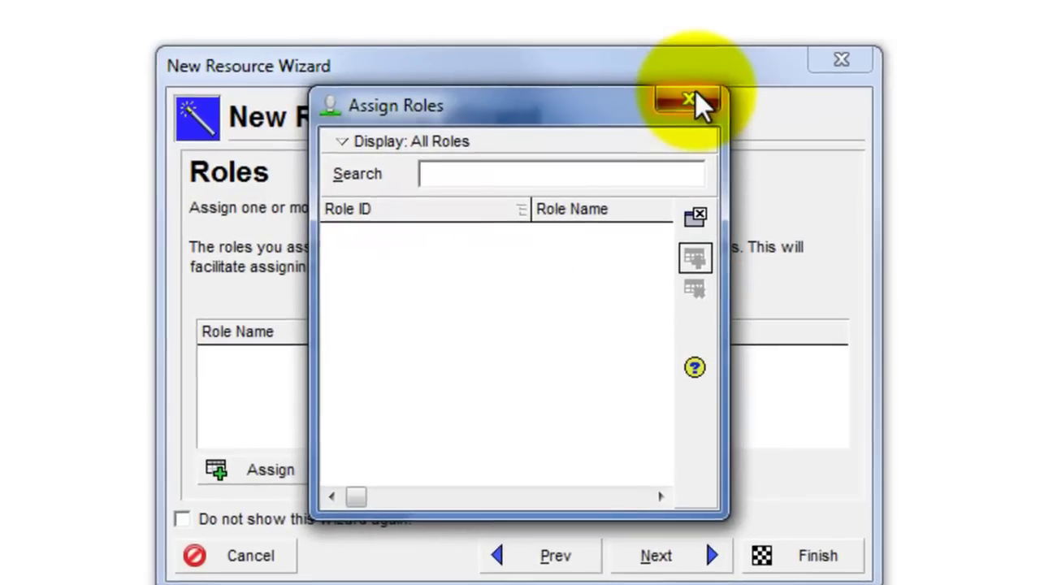
click(679, 109)
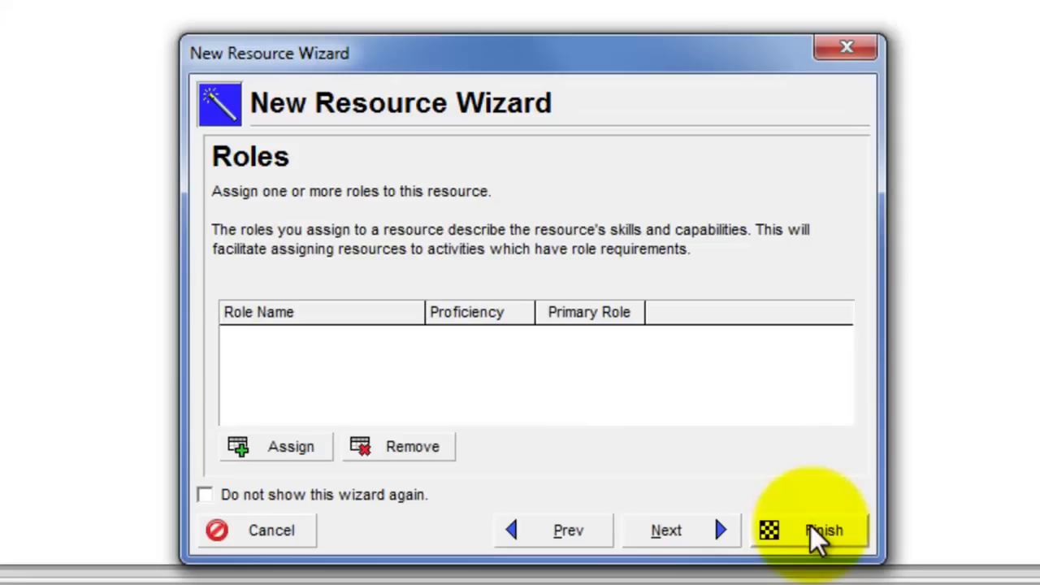
click(815, 556)
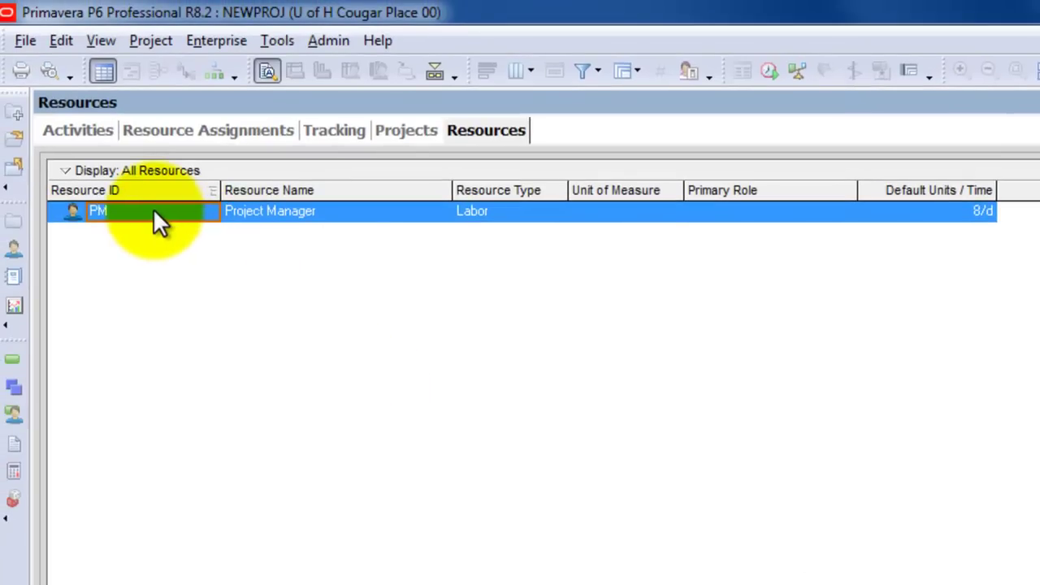
click(156, 211)
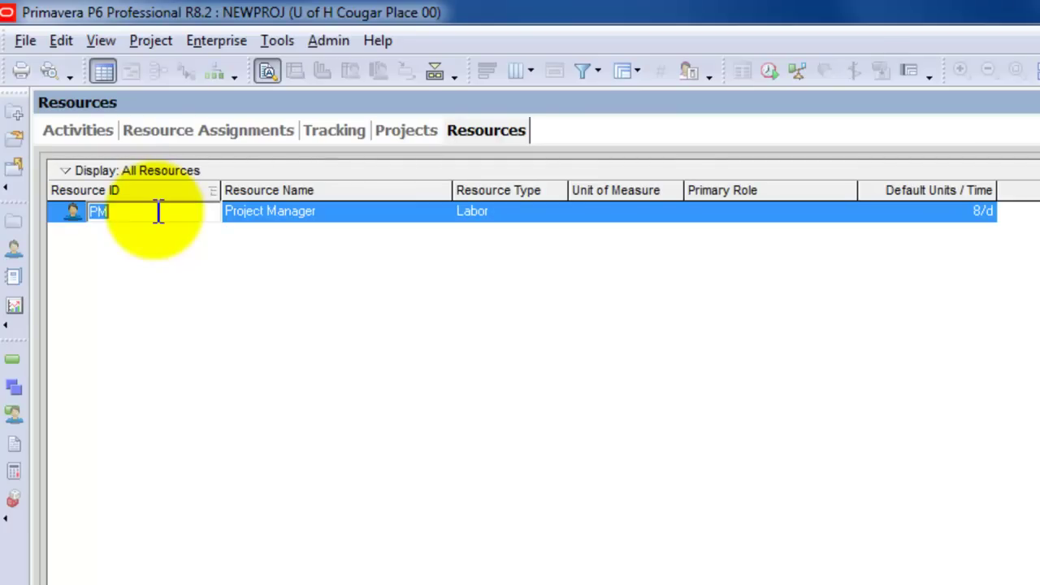
Replace the resource's ID with the project manager's initials and its name with their full name
text(LKC)
key(Tab)
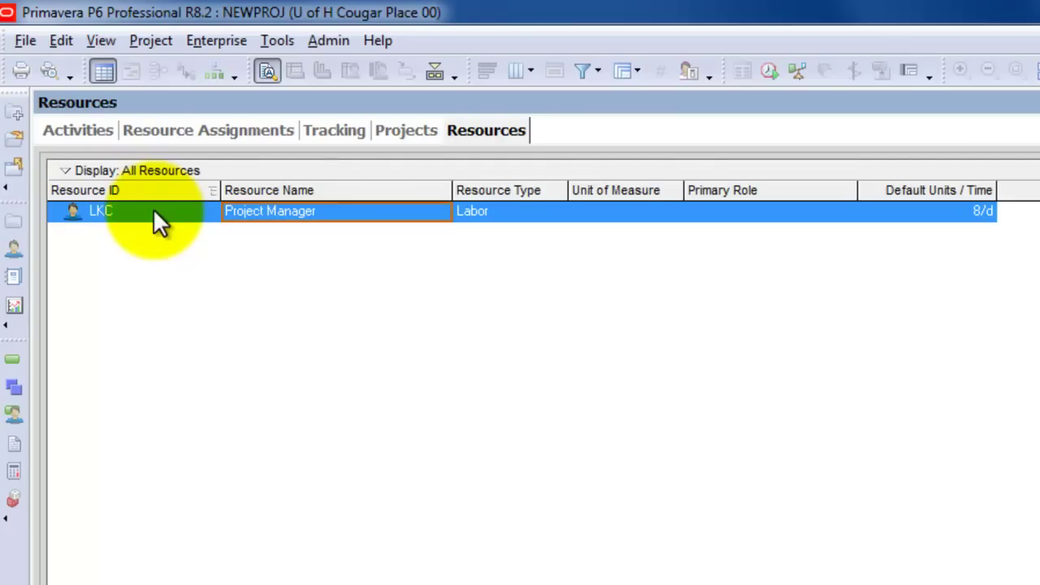
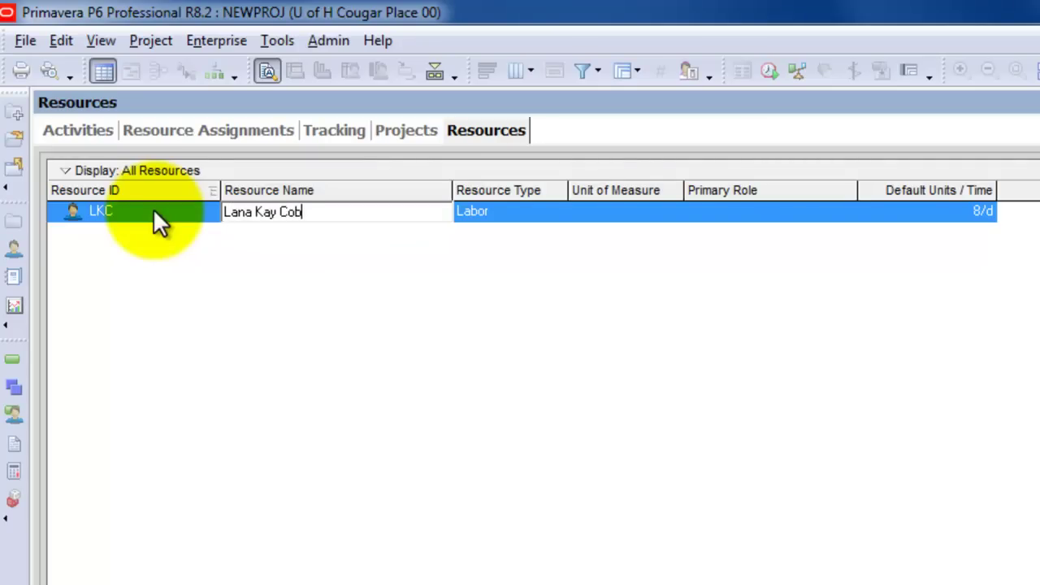
key(Tab)
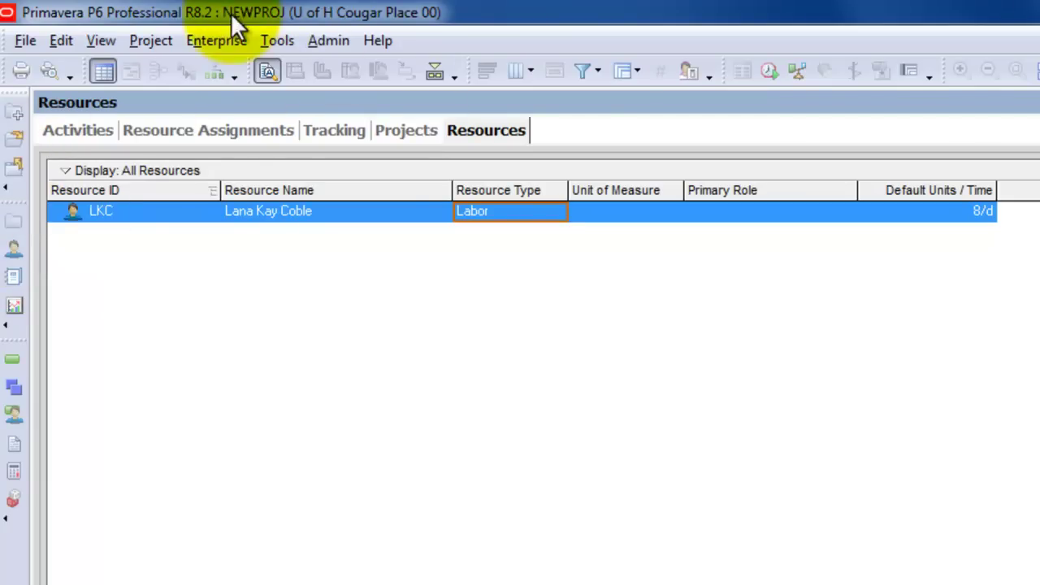
Add role ID PM named 'Project Manager' in the Enterprise Roles dictionary
click(219, 39)
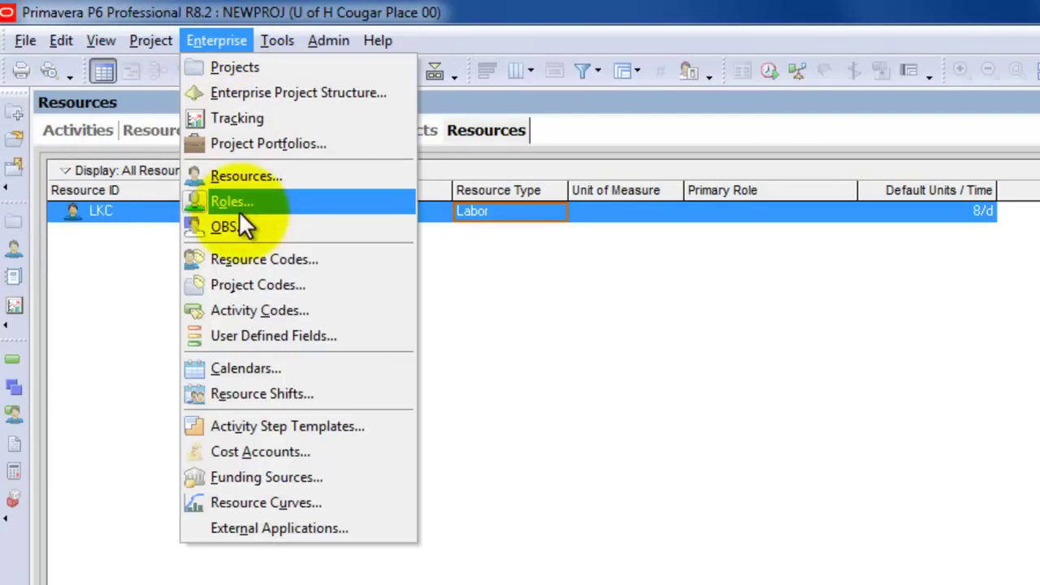
click(235, 201)
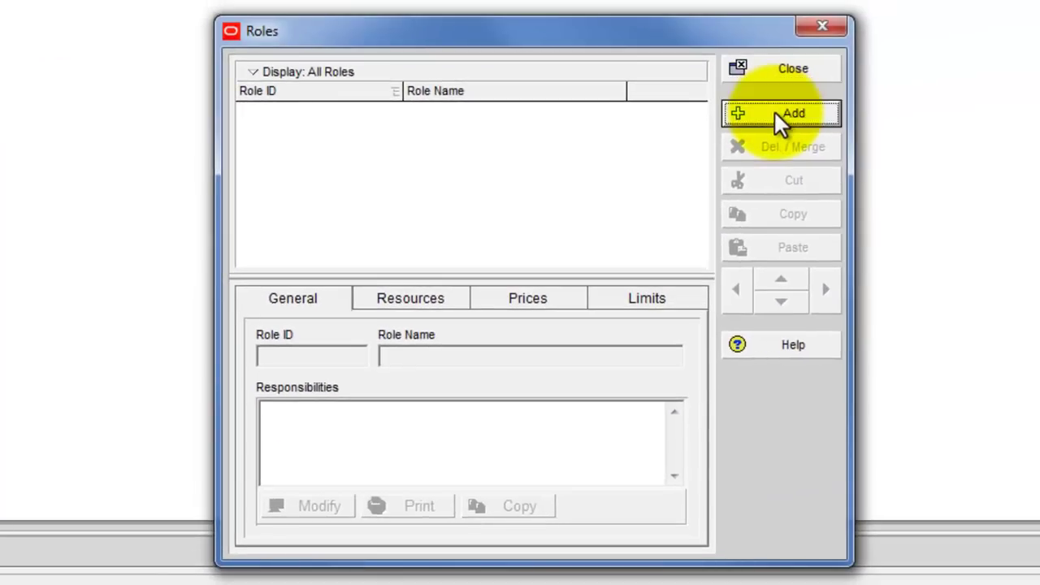
click(955, 69)
click(374, 118)
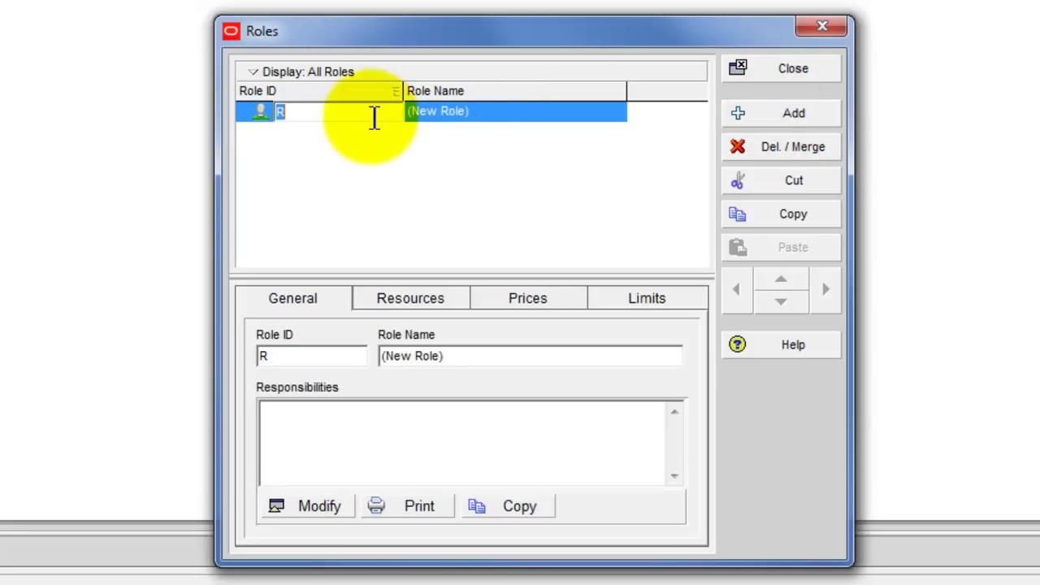
text(PM)
key(Tab)
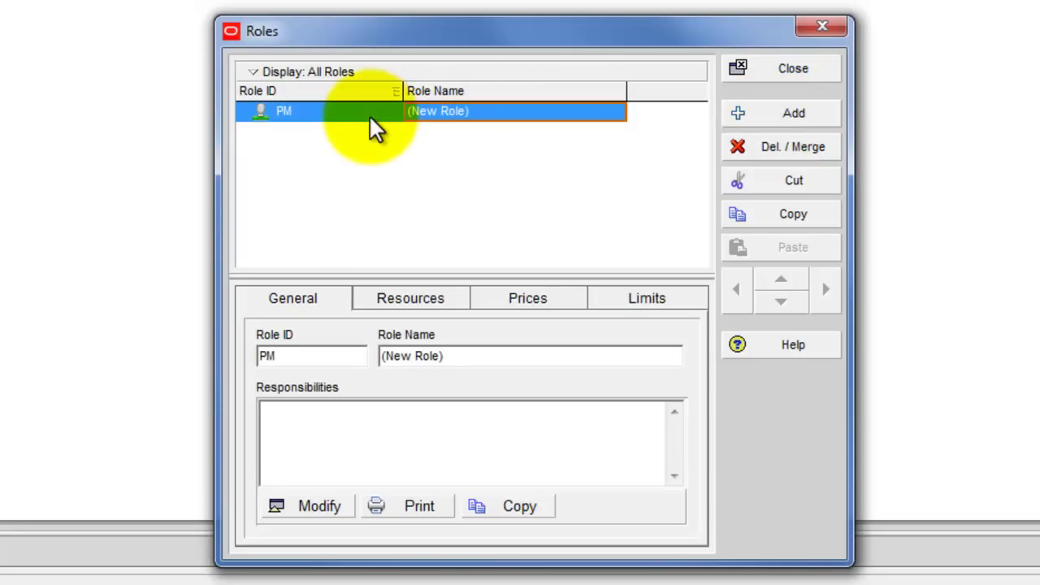
text(Project m)
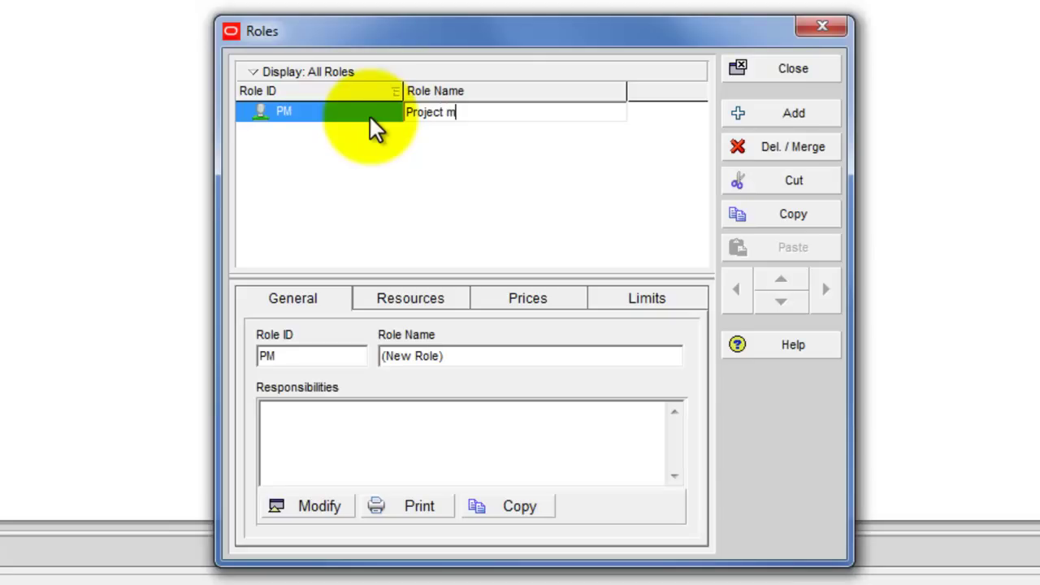
key(BackSpace)
text(Manager)
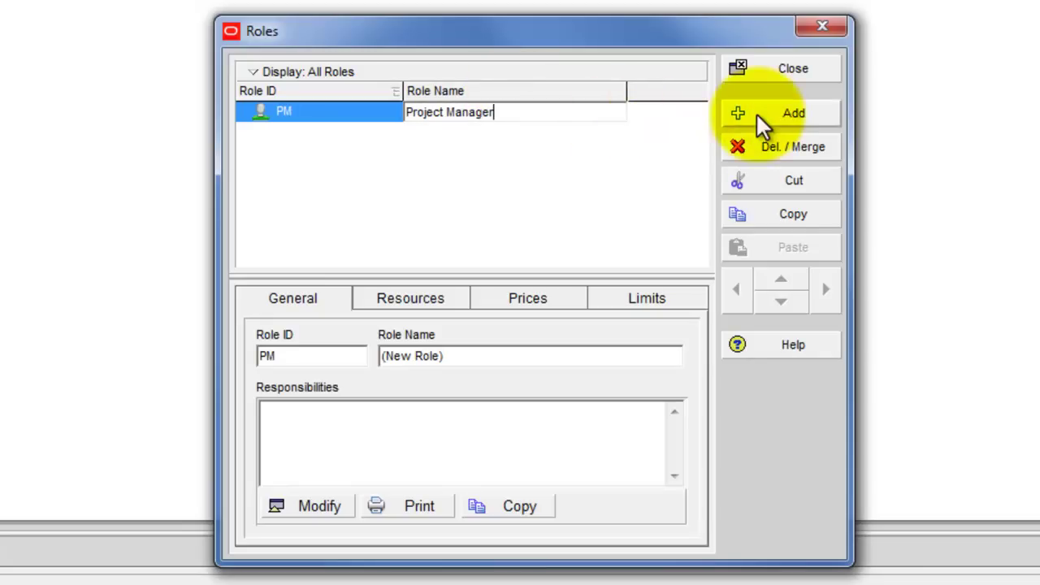
click(788, 74)
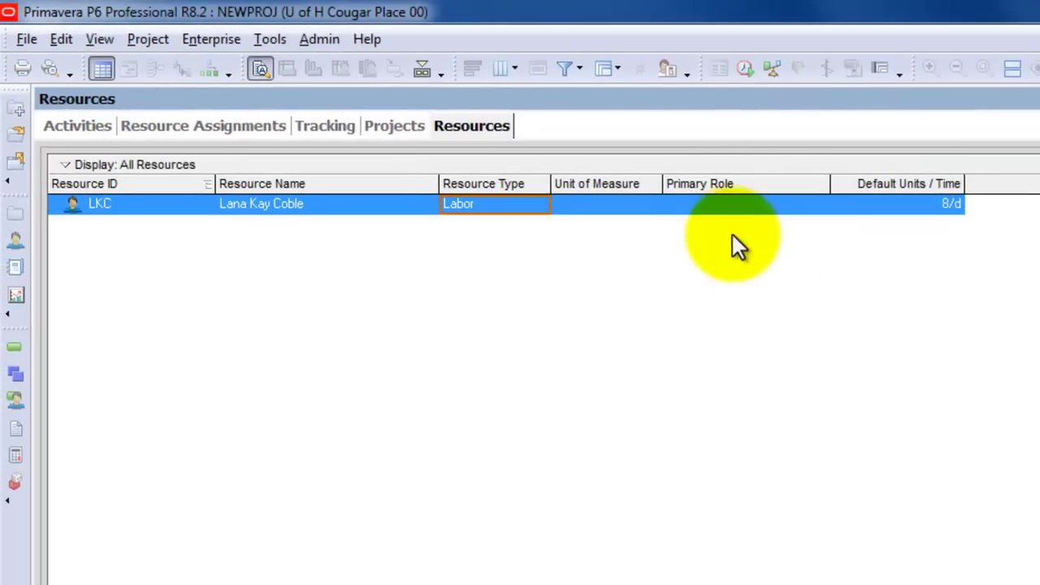
Assign PM Project Manager as the resource's primary role
double_click(765, 202)
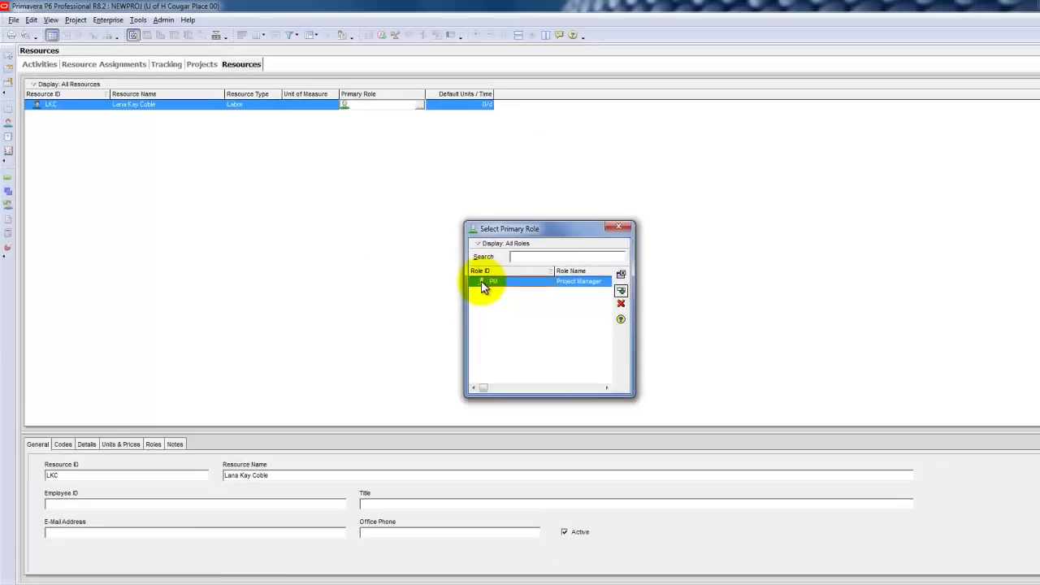
double_click(706, 405)
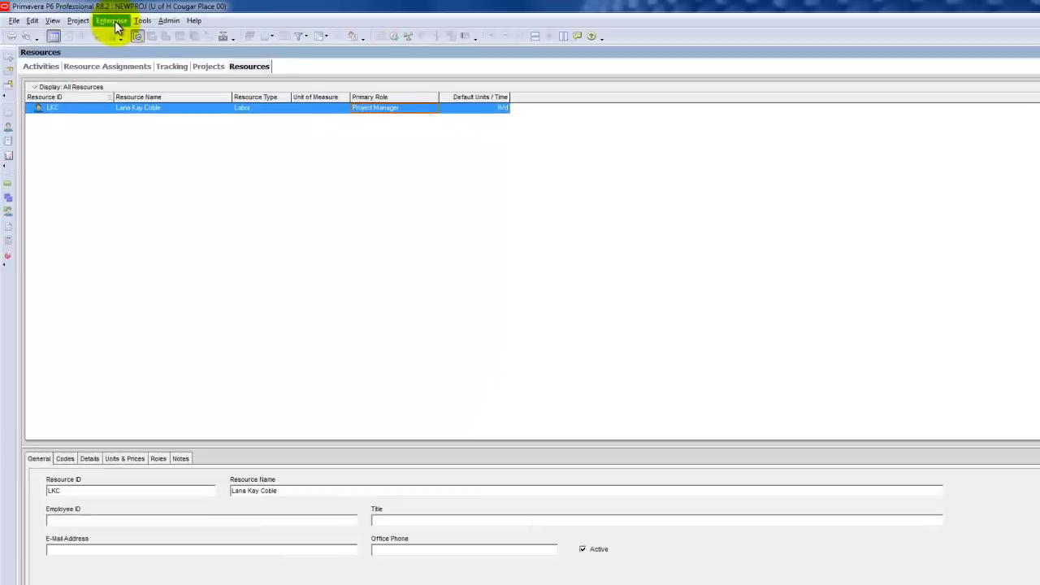
Add role ID FE named 'Field Engineer' in the Enterprise Roles dictionary
click(102, 19)
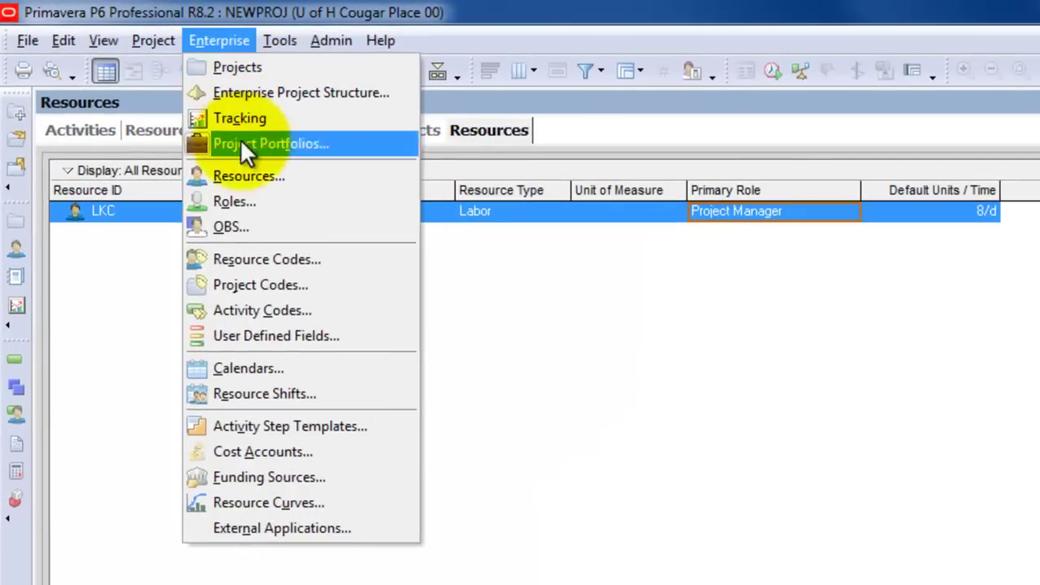
click(242, 200)
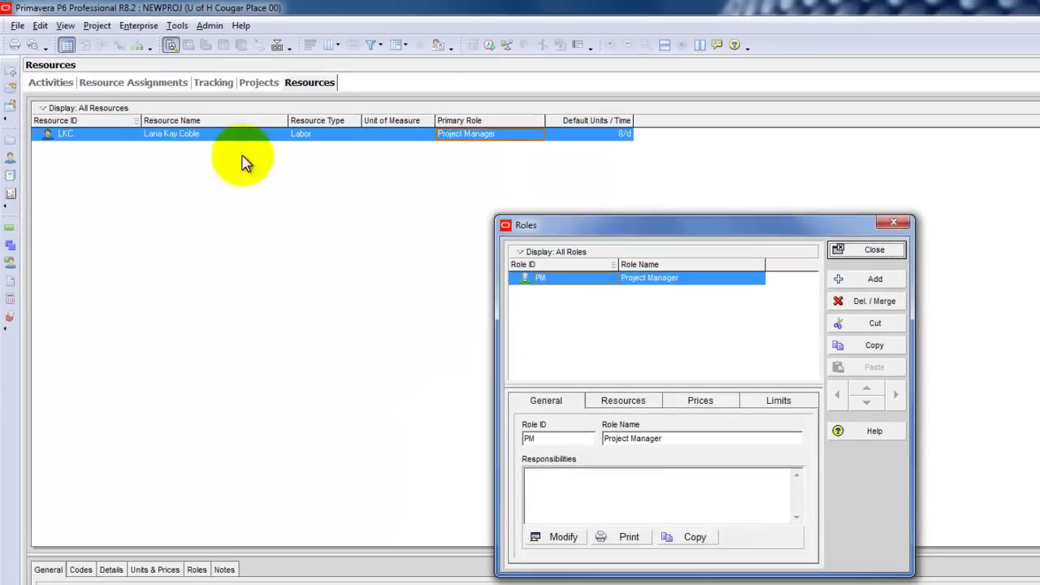
click(851, 283)
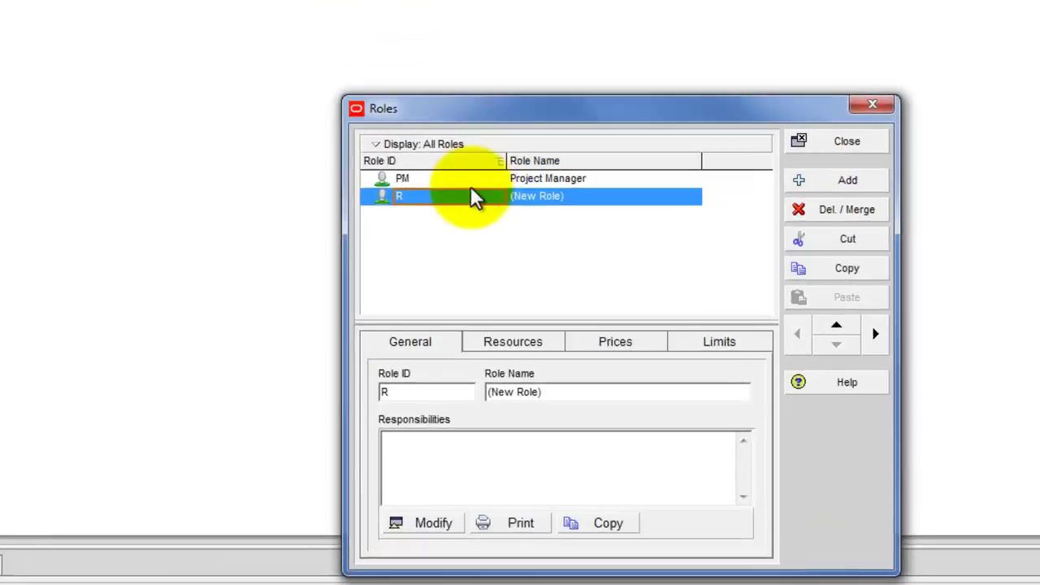
click(579, 286)
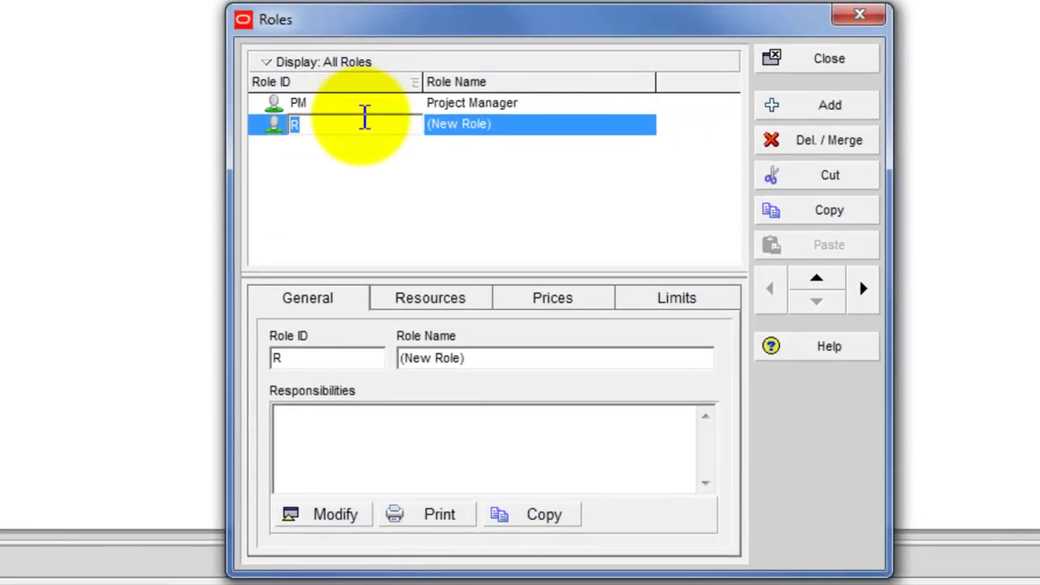
text(FE)
key(Tab)
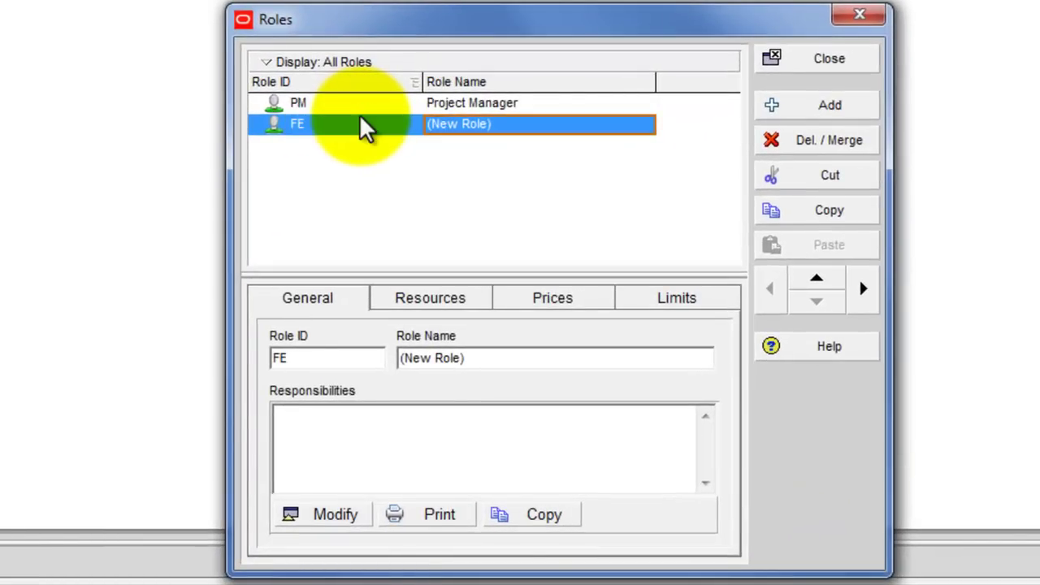
text(Field Engineer)
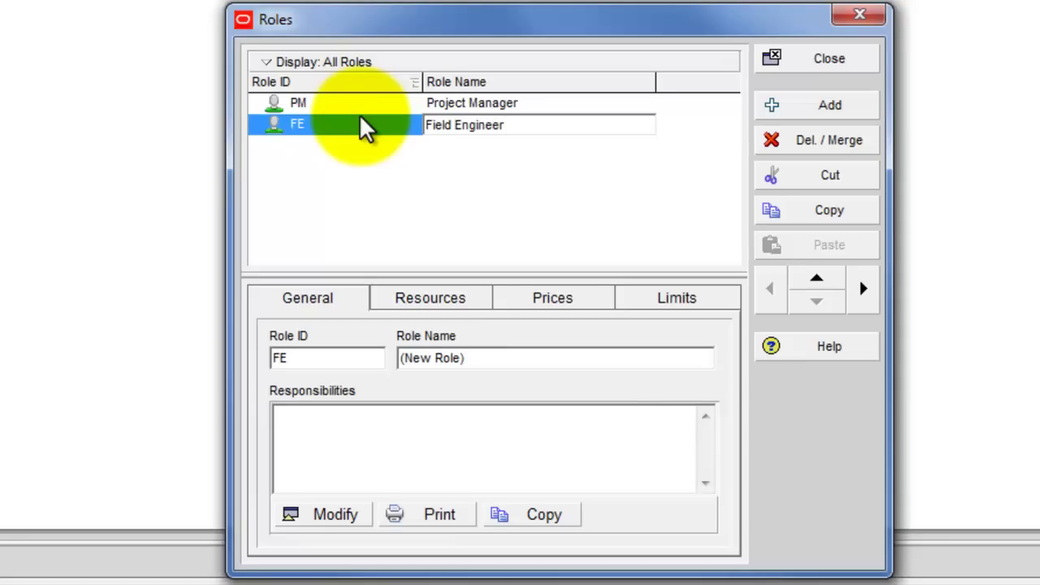
key(Return)
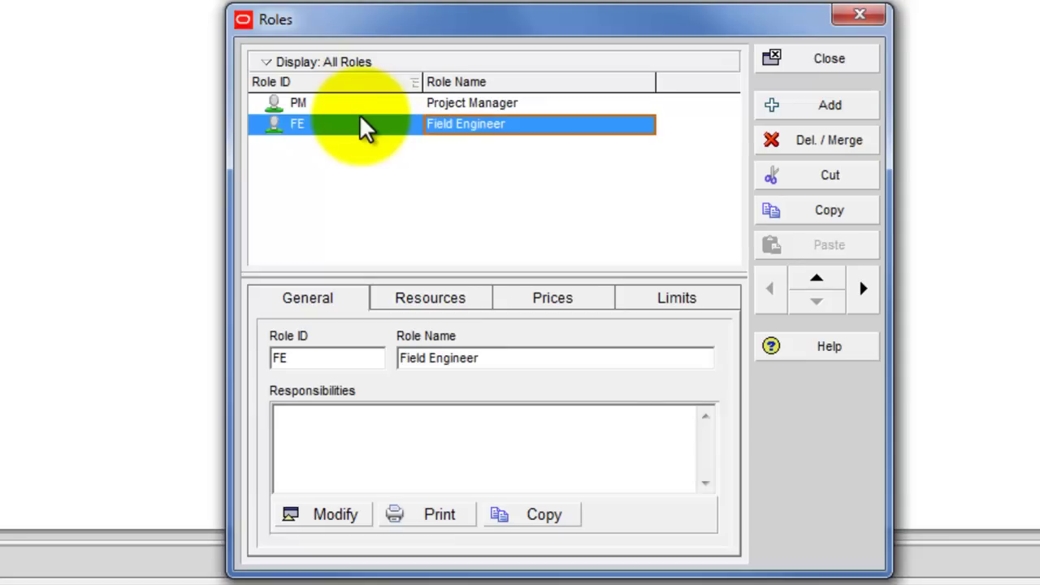
click(788, 61)
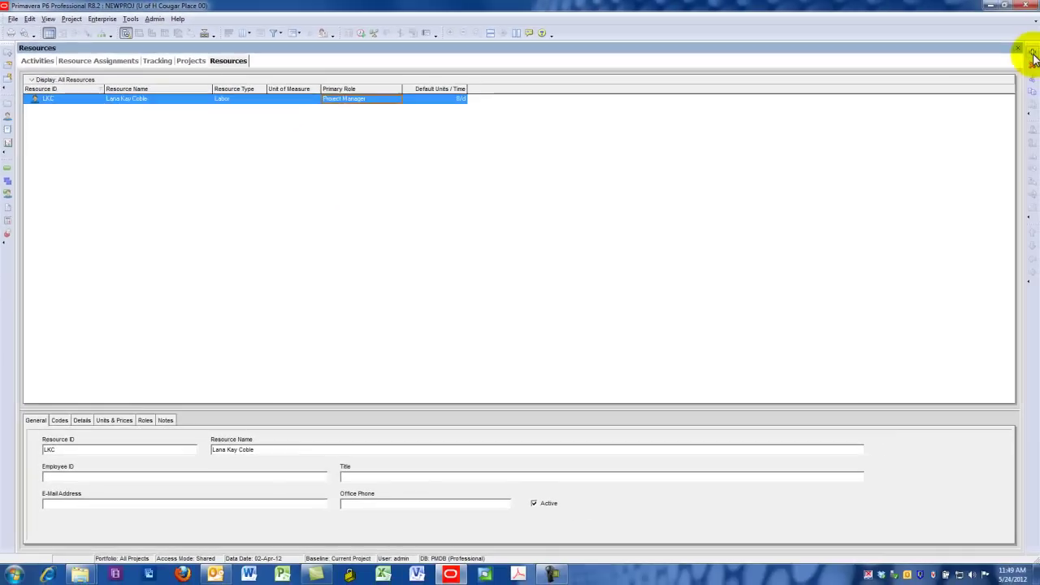
Add a new resource under LKC with ID CC and the field engineer's full name
click(1032, 53)
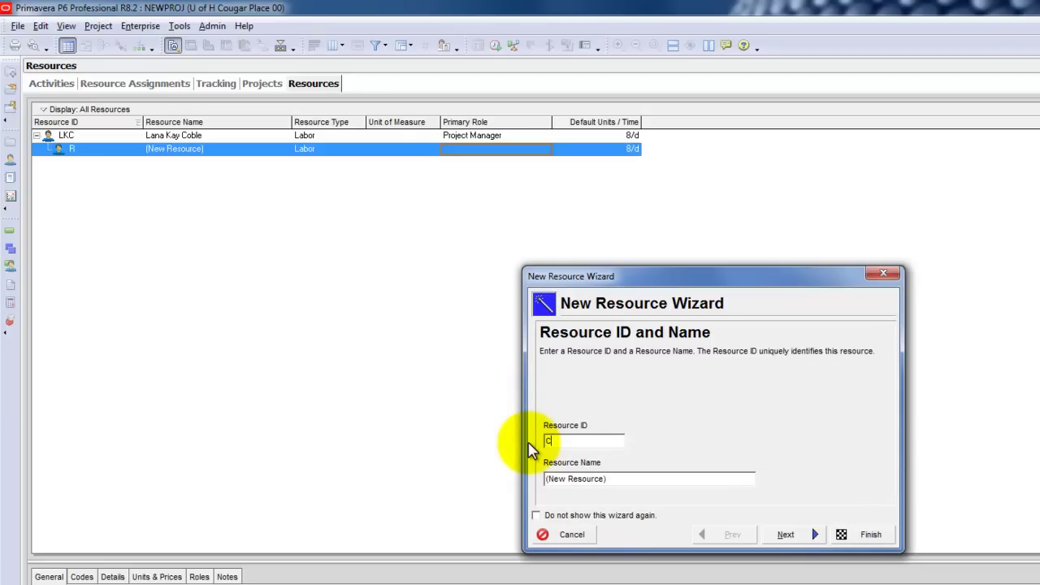
key(Tab)
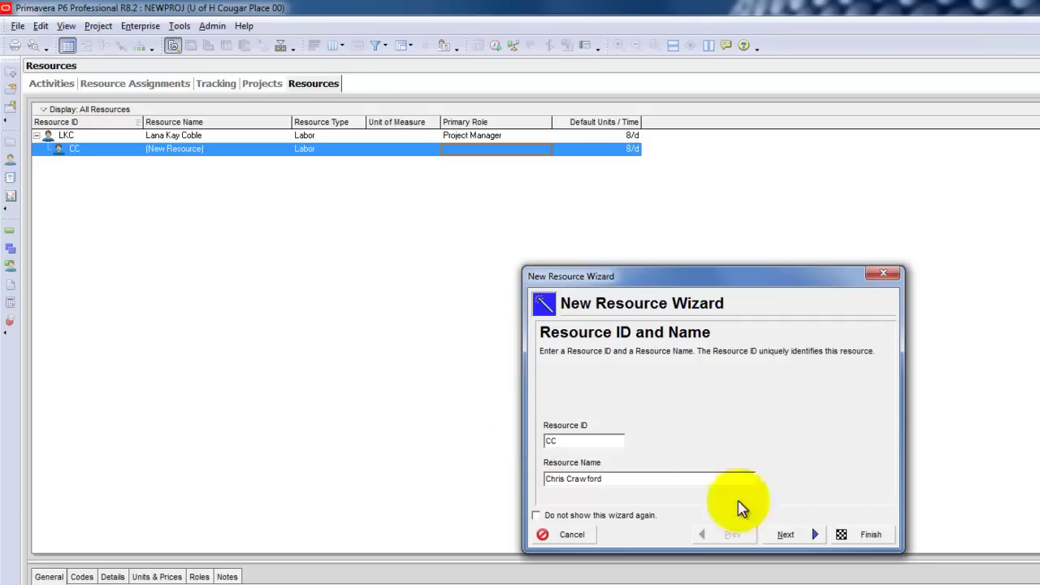
click(788, 534)
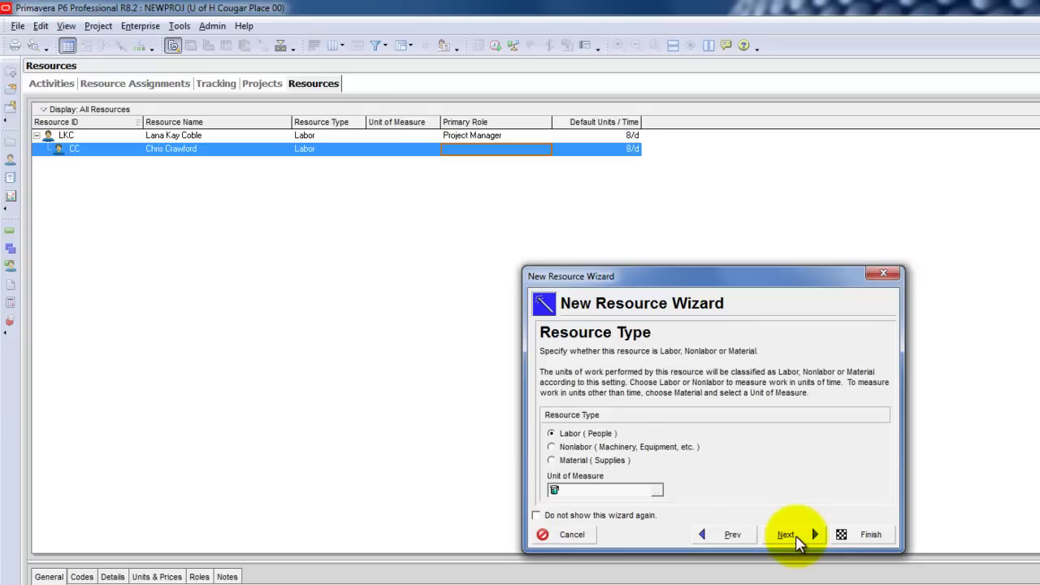
Keep CC as Labor with default units and contact details, and assign it the FE Field Engineer role
click(786, 534)
click(787, 534)
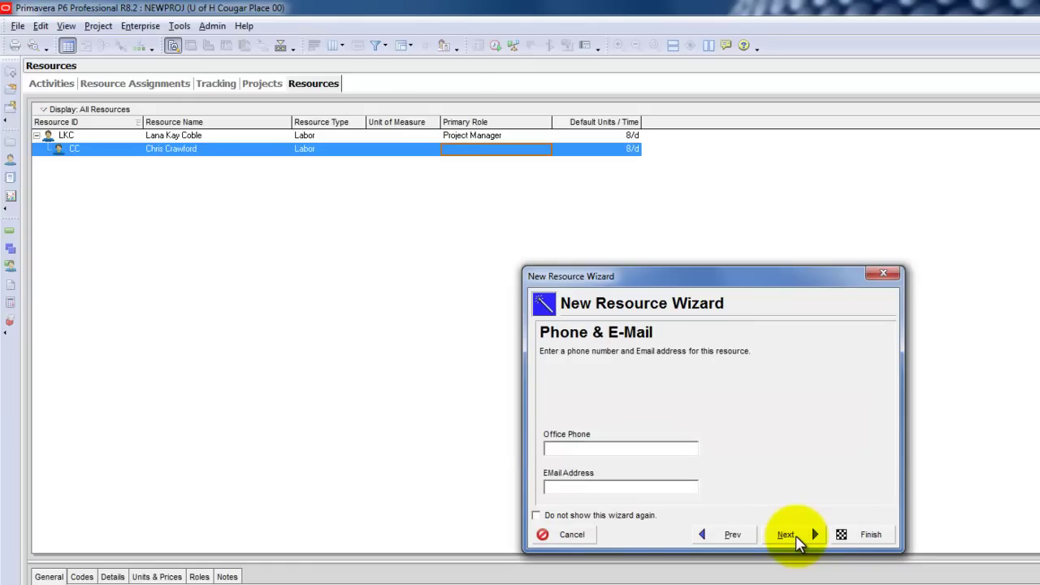
click(794, 536)
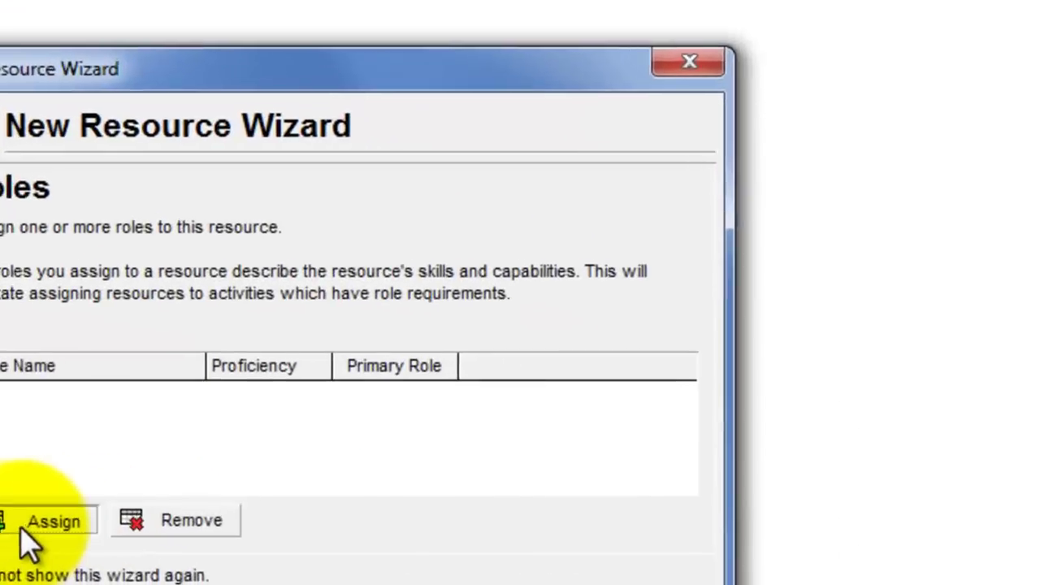
click(480, 494)
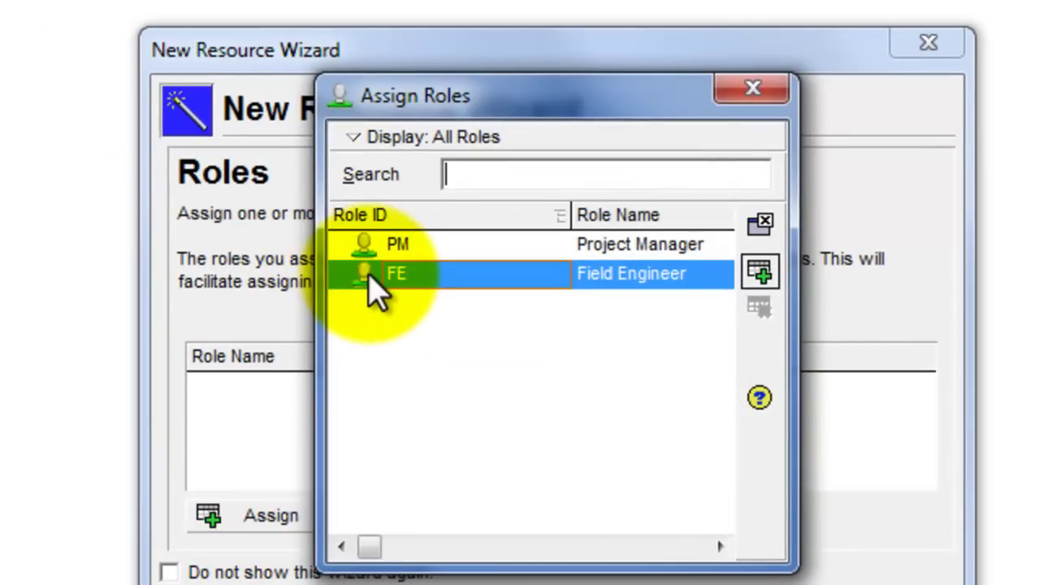
double_click(375, 281)
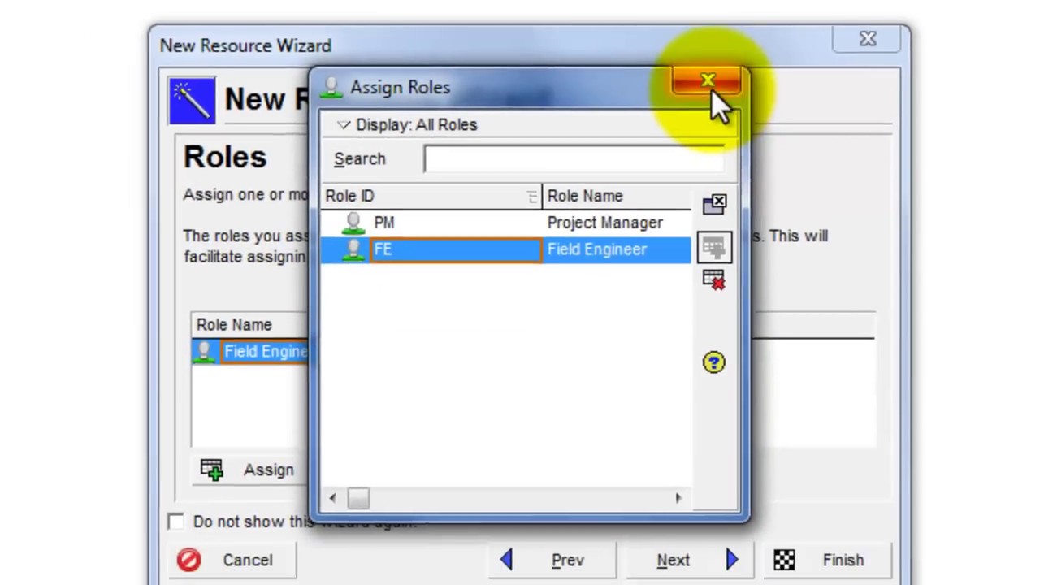
click(709, 85)
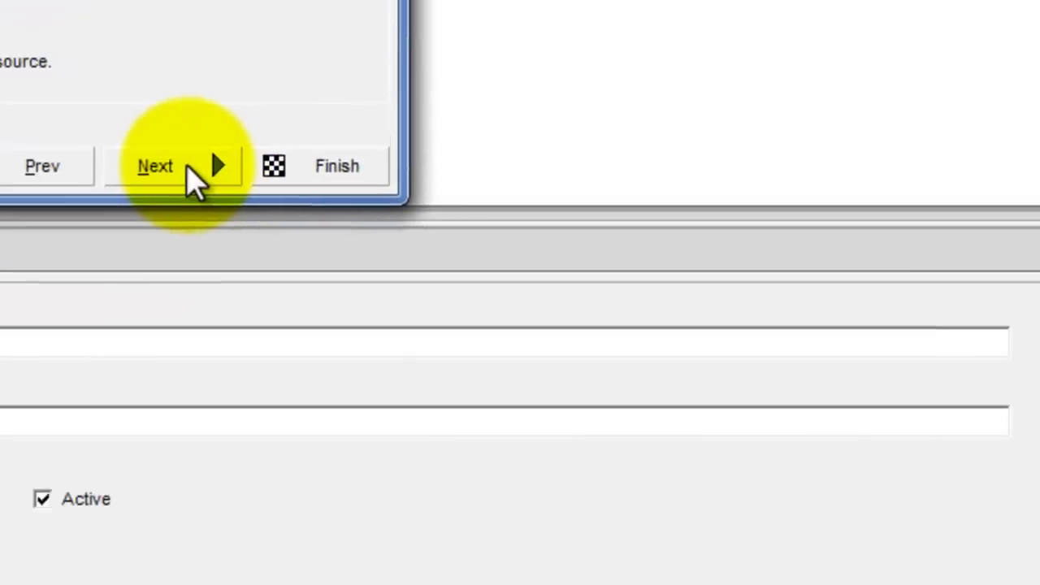
click(143, 143)
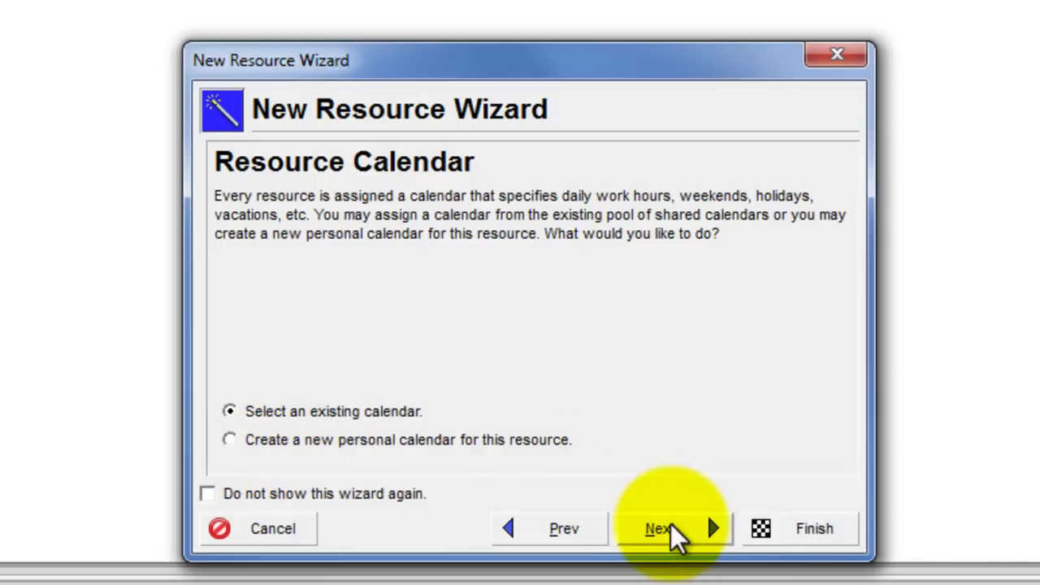
Finish CC on the Standard 5 Day Workweek calendar with auto-computed actuals, then select its row
click(670, 526)
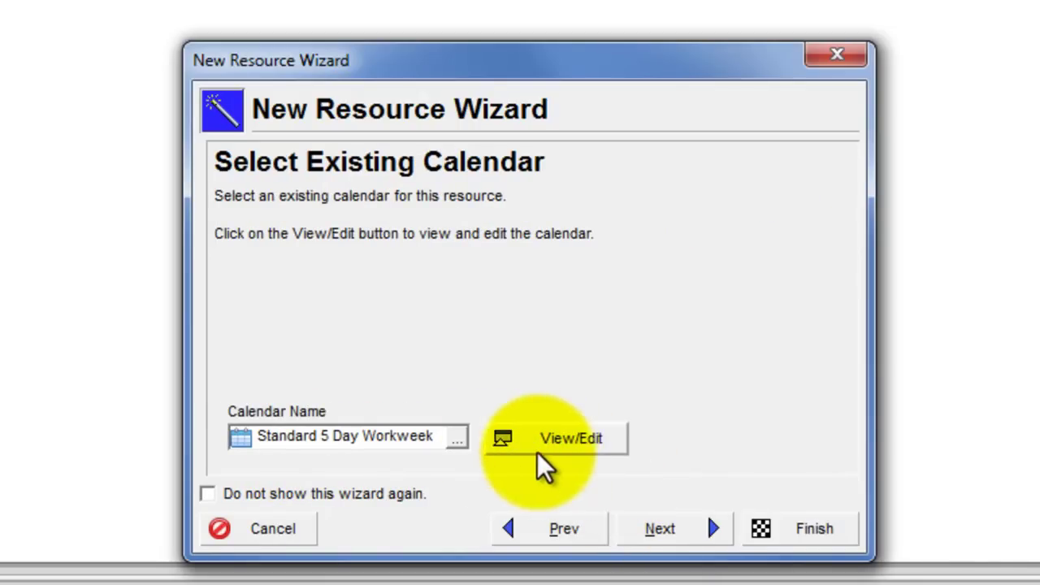
click(554, 438)
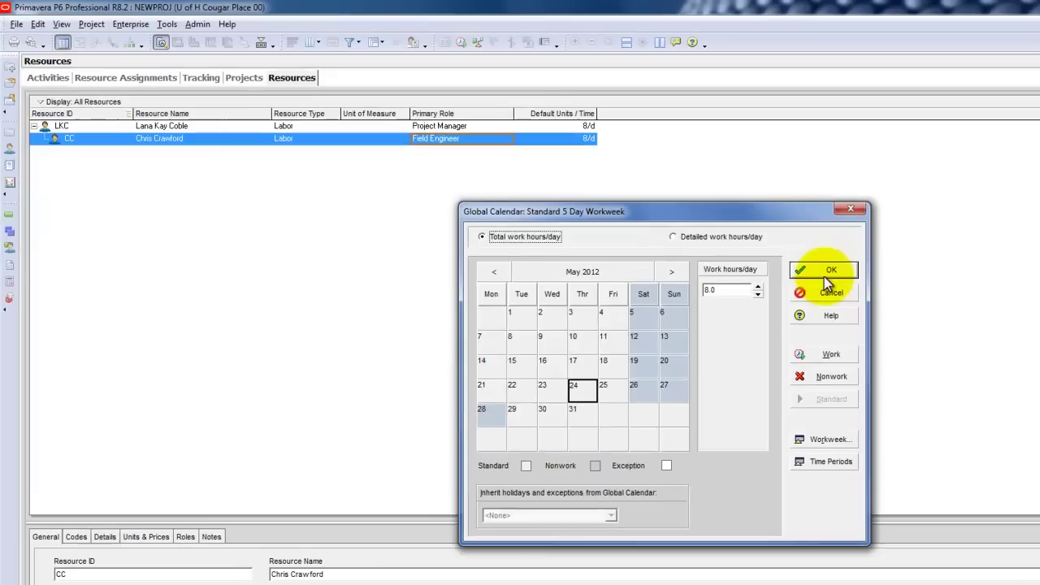
click(952, 262)
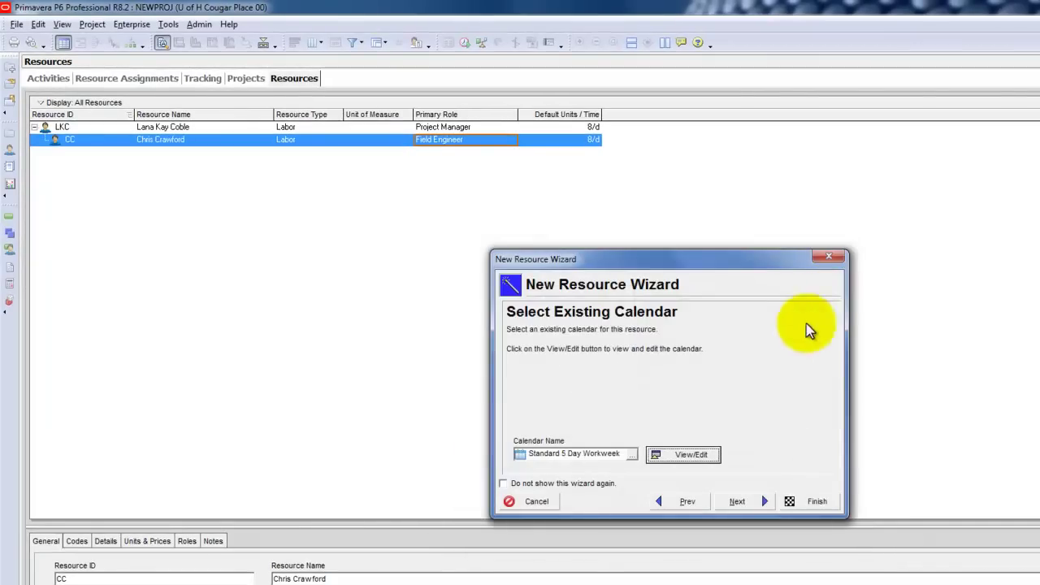
click(755, 501)
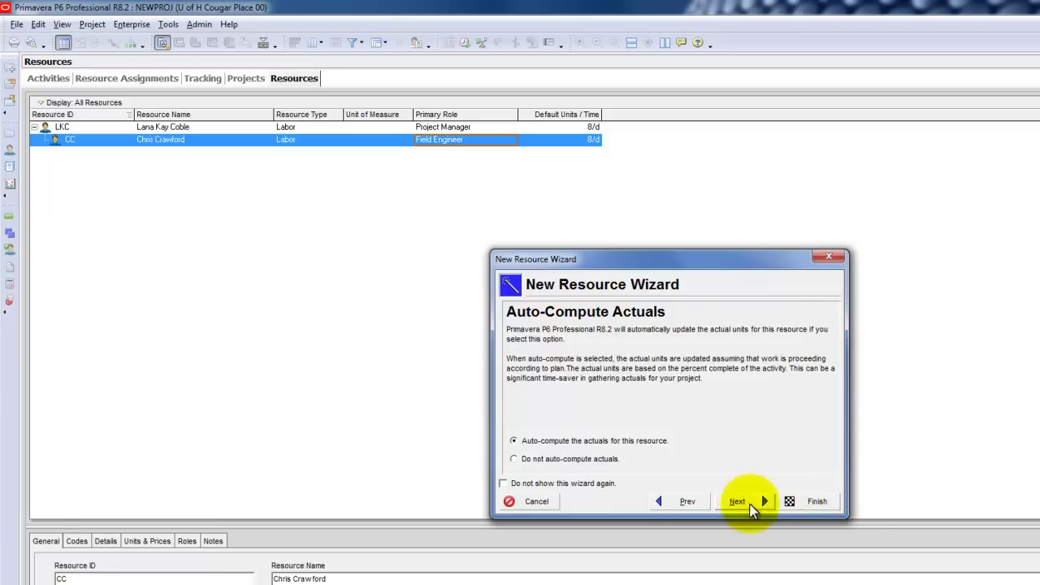
click(743, 504)
click(791, 501)
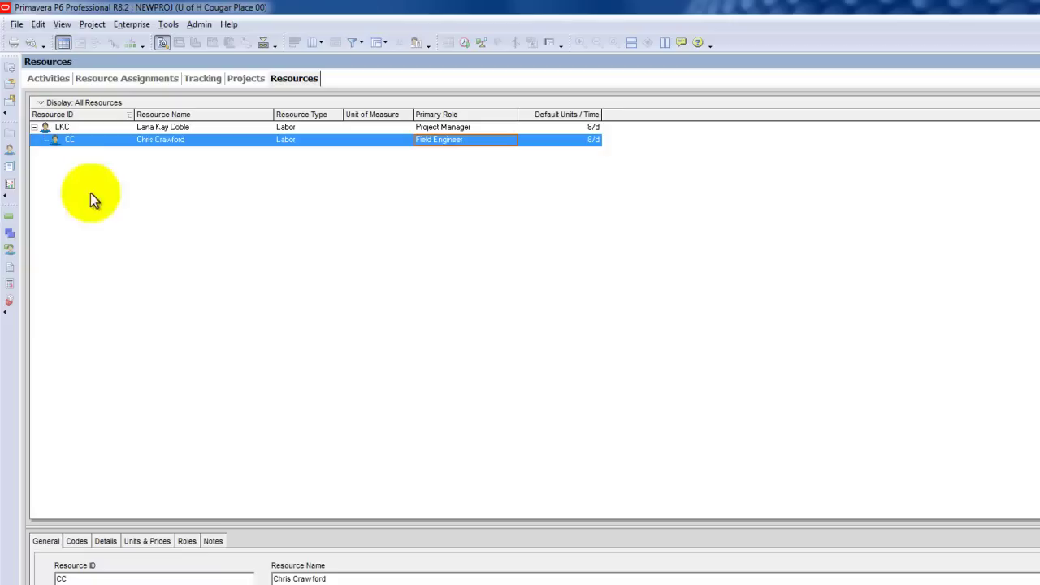
click(61, 140)
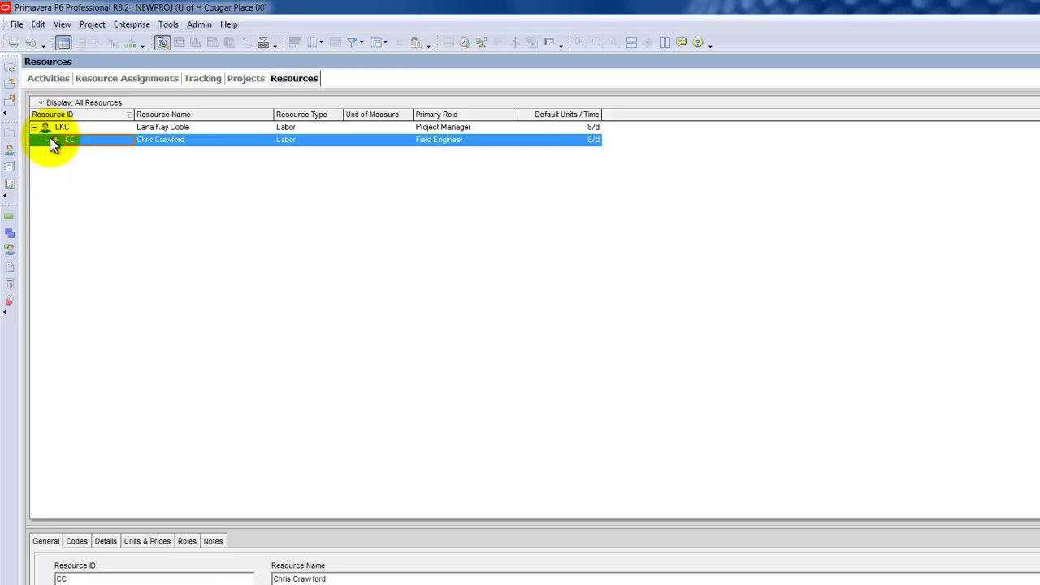
right_click(61, 140)
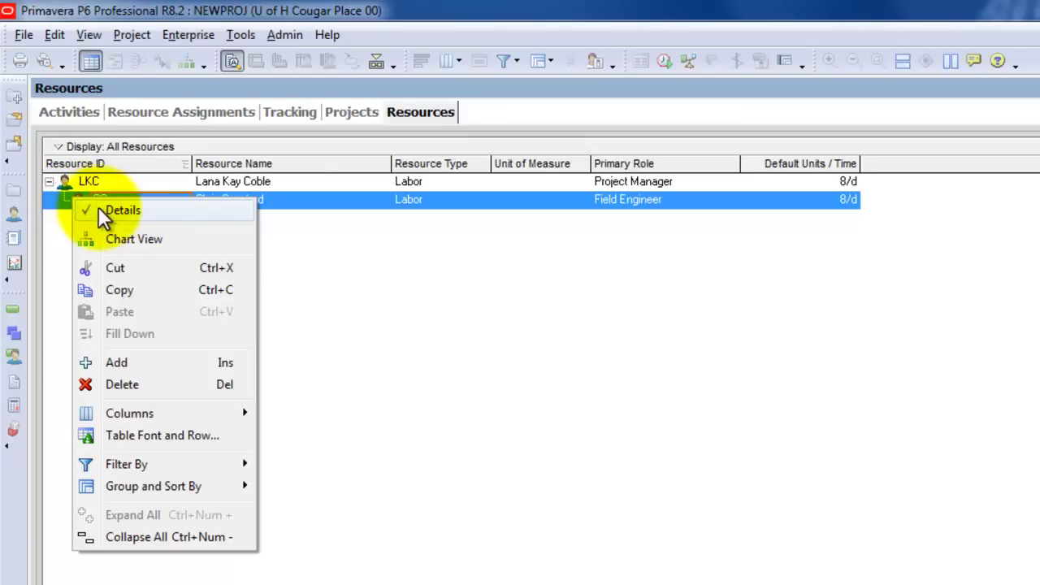
click(104, 236)
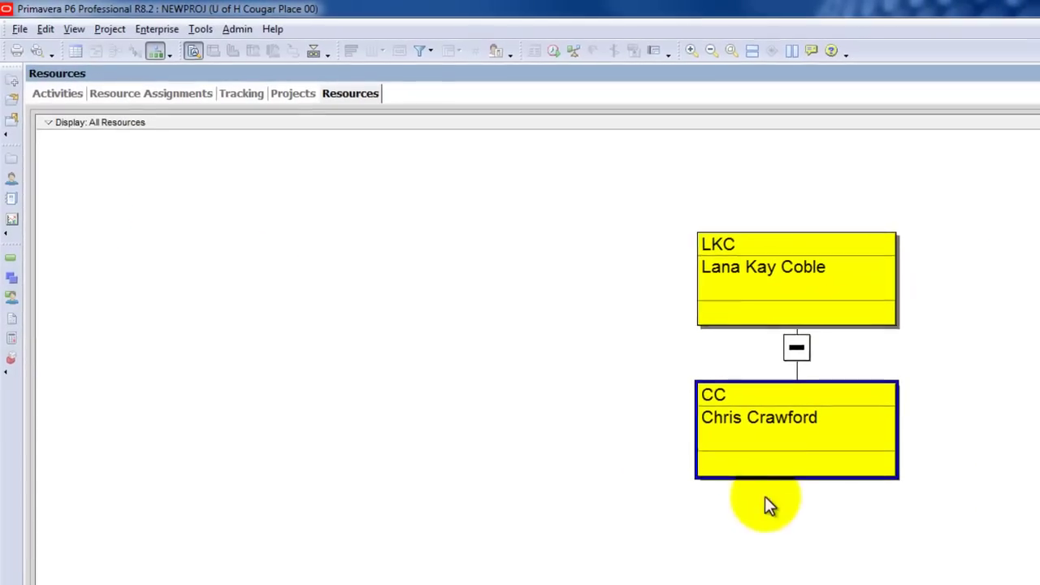
right_click(418, 276)
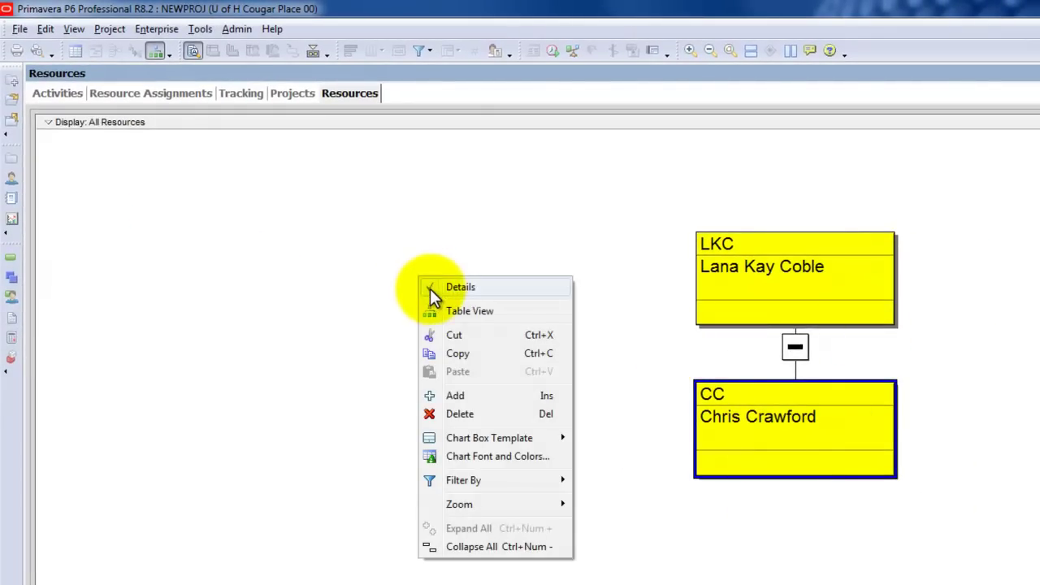
click(430, 311)
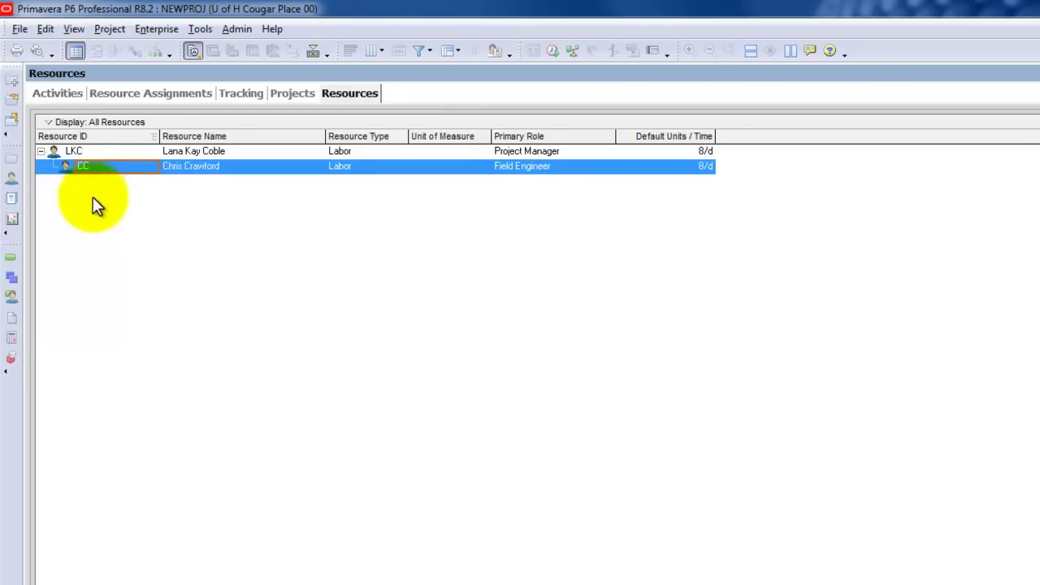
mouse_move(65, 168)
mouse_down()
mouse_move(49, 174)
mouse_move(59, 167)
mouse_up()
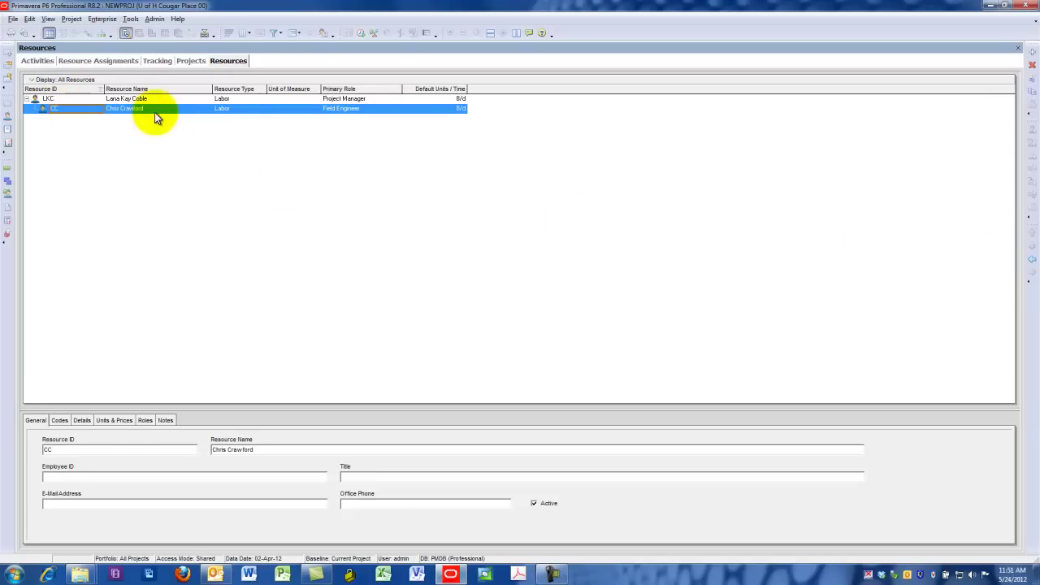
click(1031, 266)
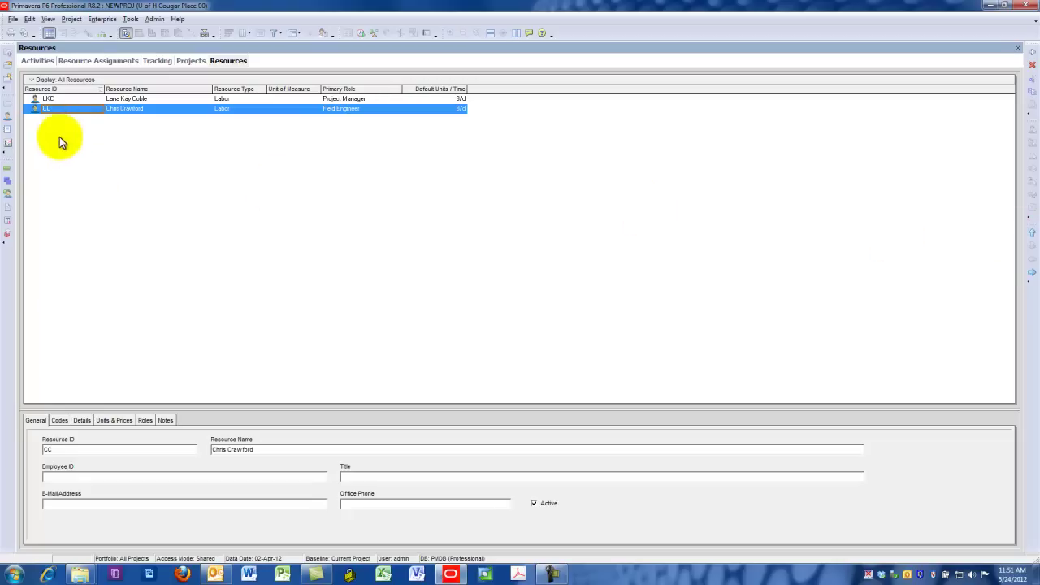
click(1032, 274)
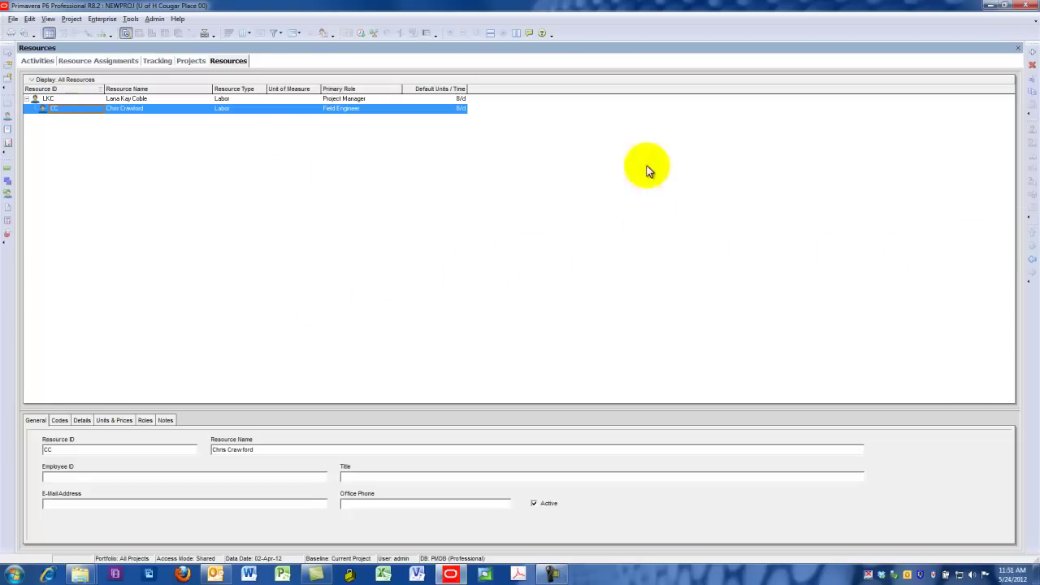
Add a new resource under CC with ID NE and the project executive's full name
click(1031, 54)
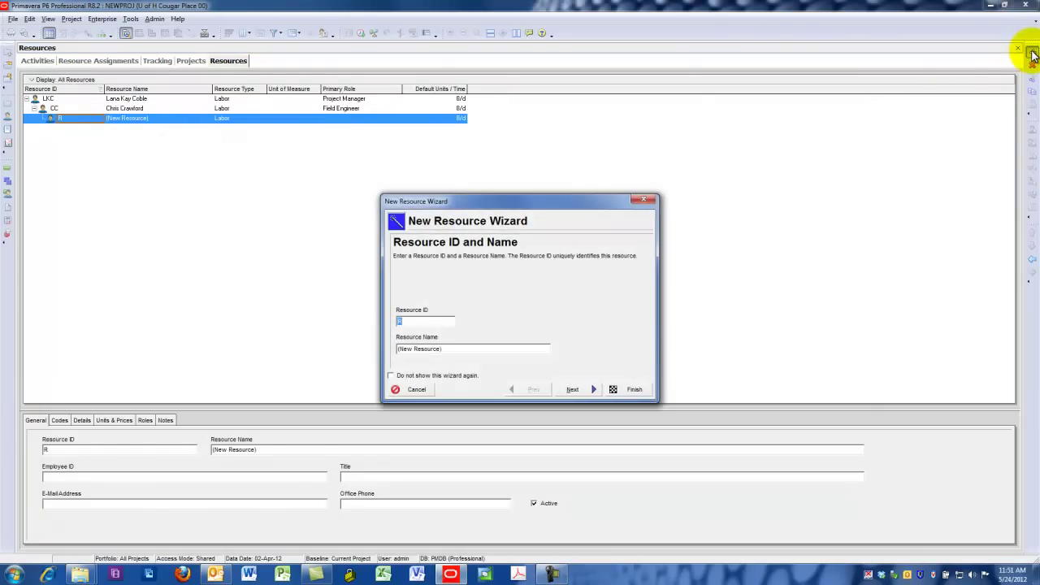
text(NE)
key(Tab)
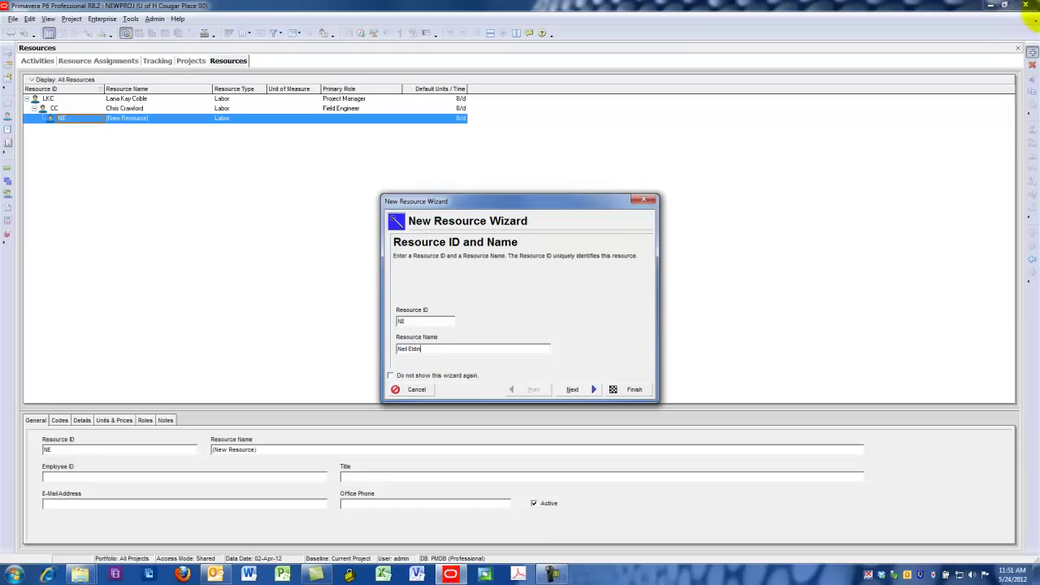
Accept the default Labor type, units, calendar and auto-compute actuals, and finish the wizard
click(575, 389)
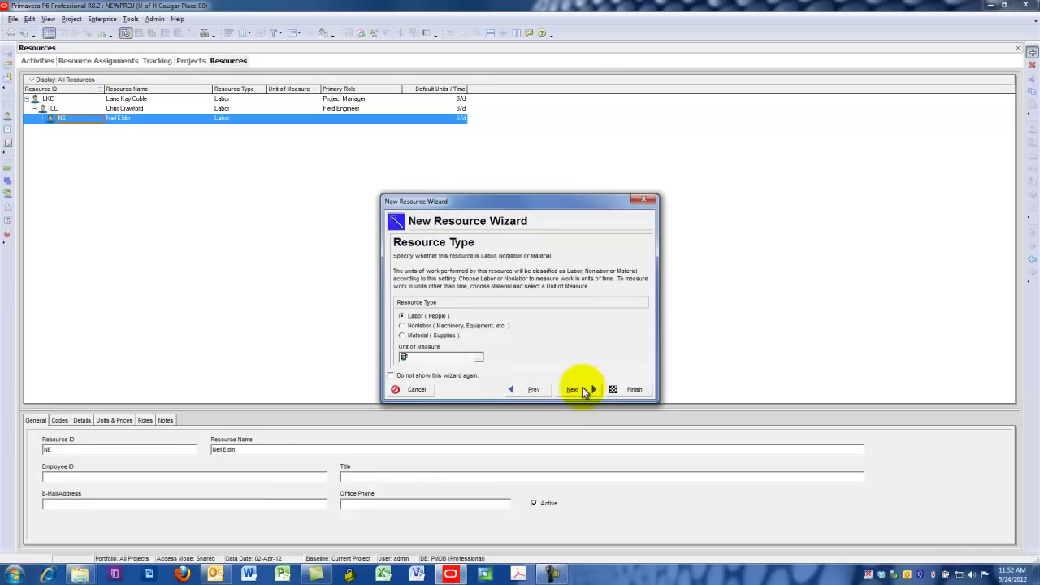
click(581, 387)
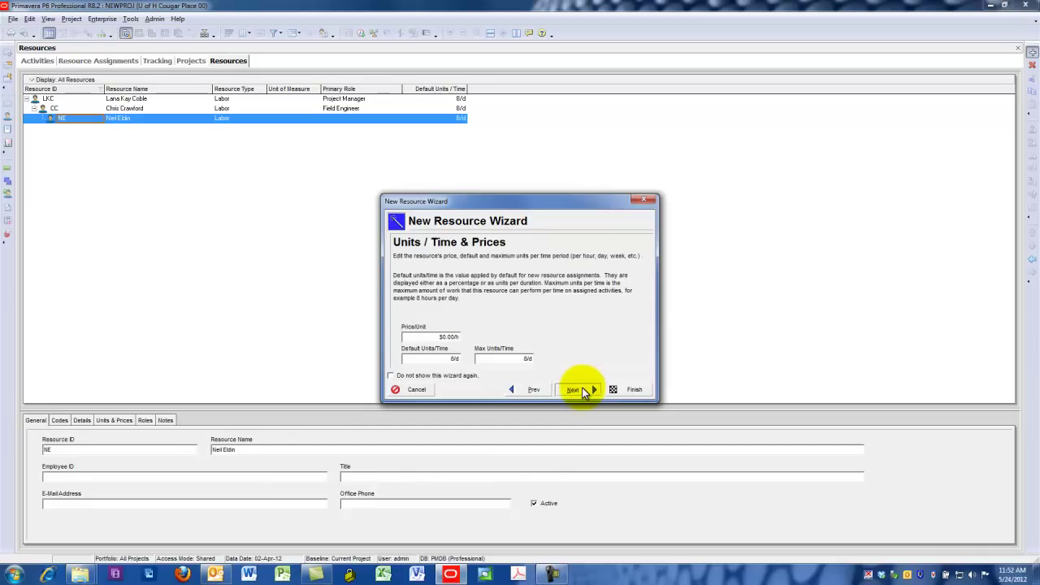
click(581, 387)
click(582, 387)
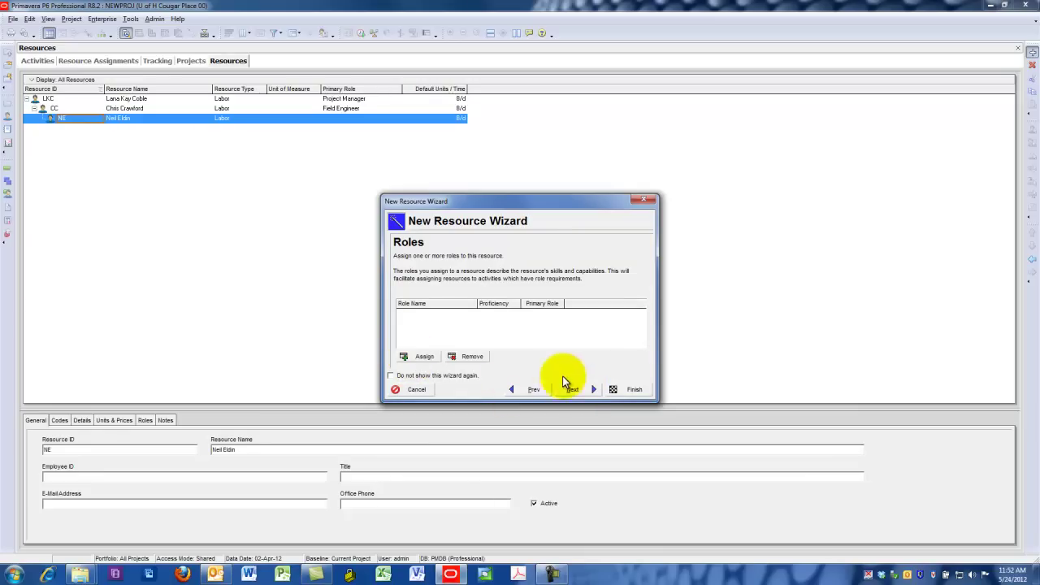
click(591, 390)
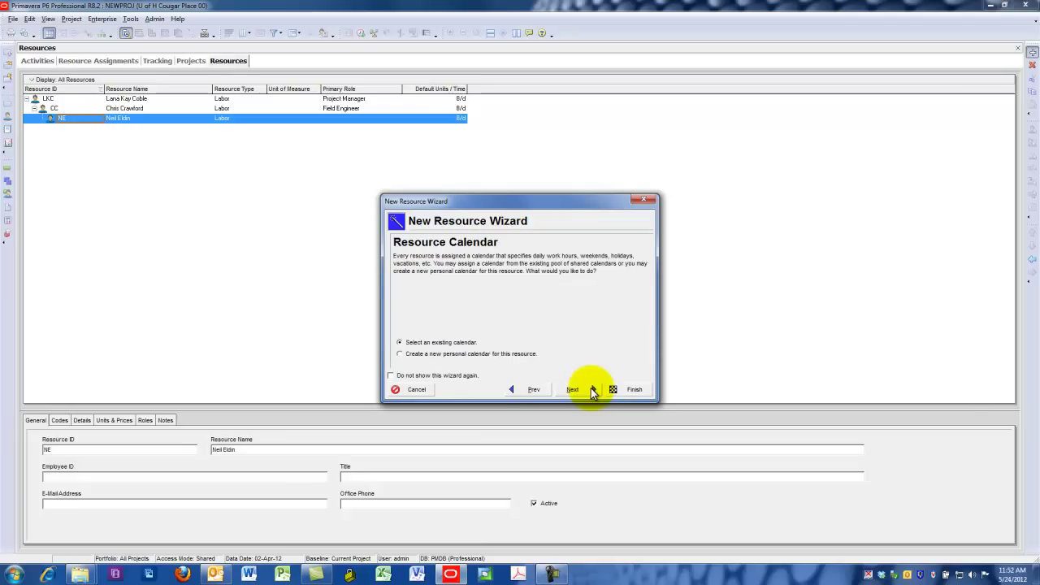
click(592, 391)
click(592, 390)
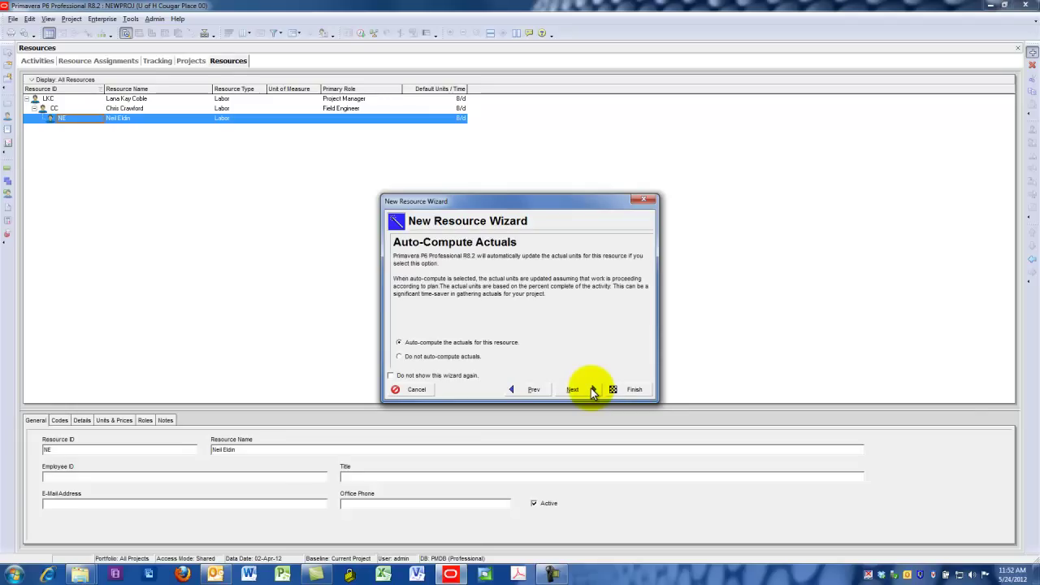
click(592, 391)
click(614, 390)
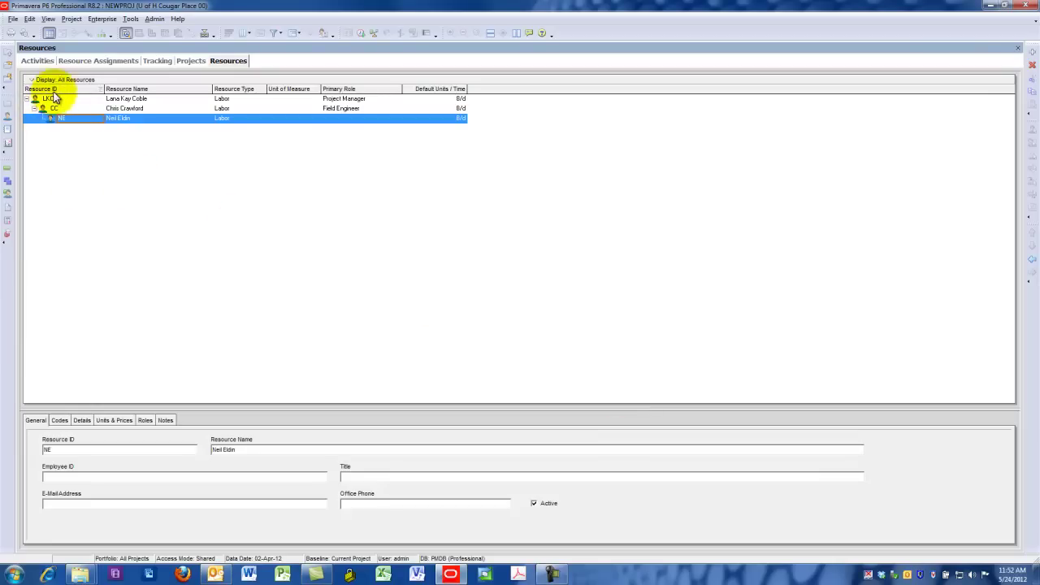
Move NE to the top level above LKC, then nest LKC and CC beneath NE
click(1032, 261)
click(1031, 261)
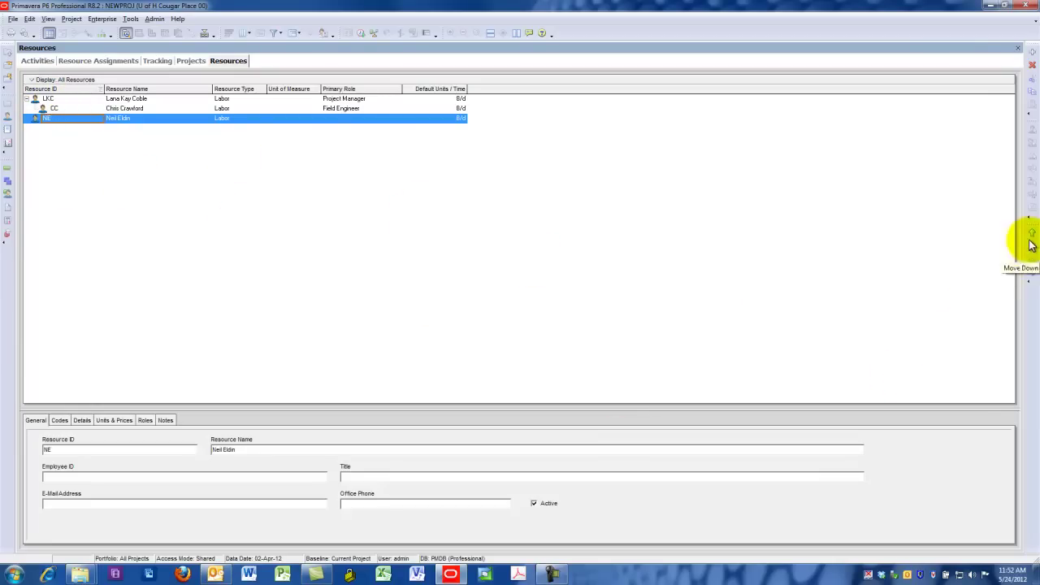
click(1033, 236)
click(1033, 236)
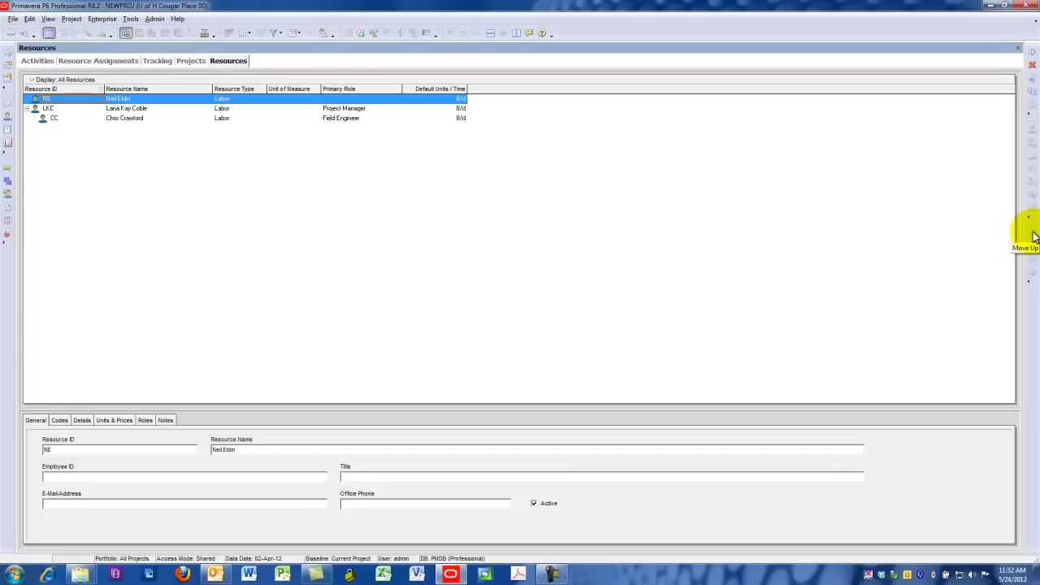
click(45, 108)
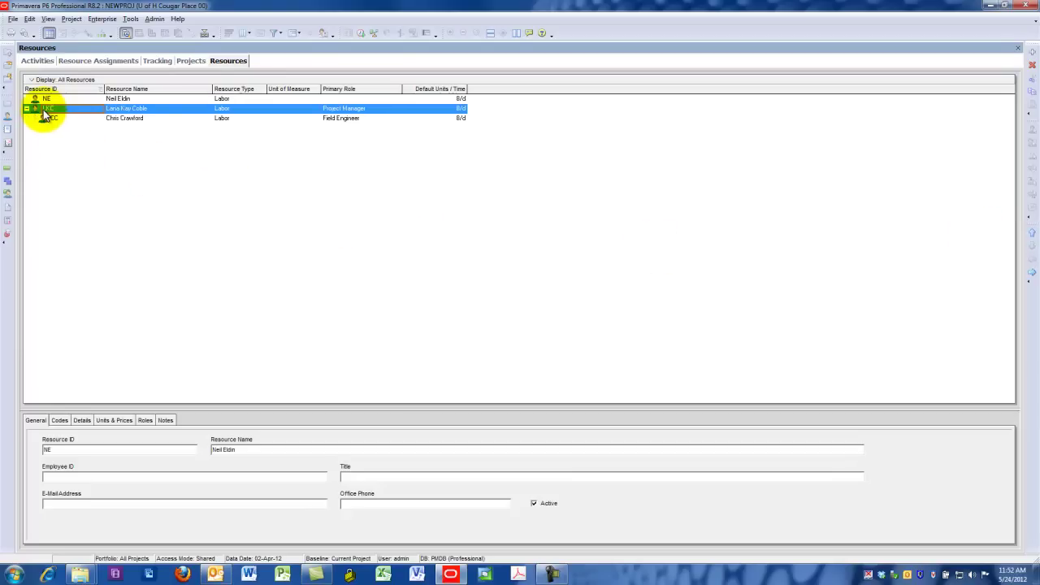
click(1031, 274)
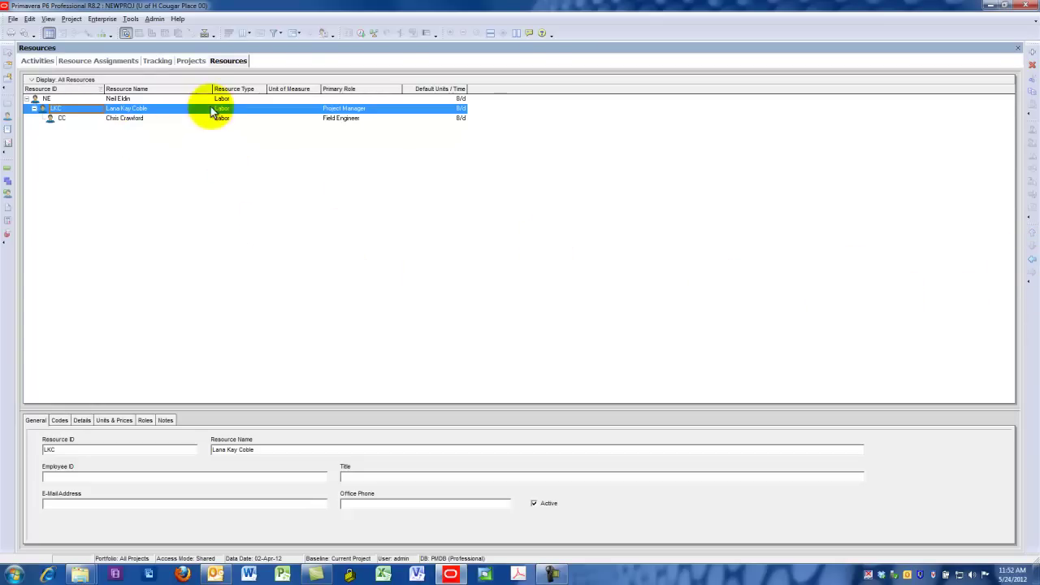
click(101, 18)
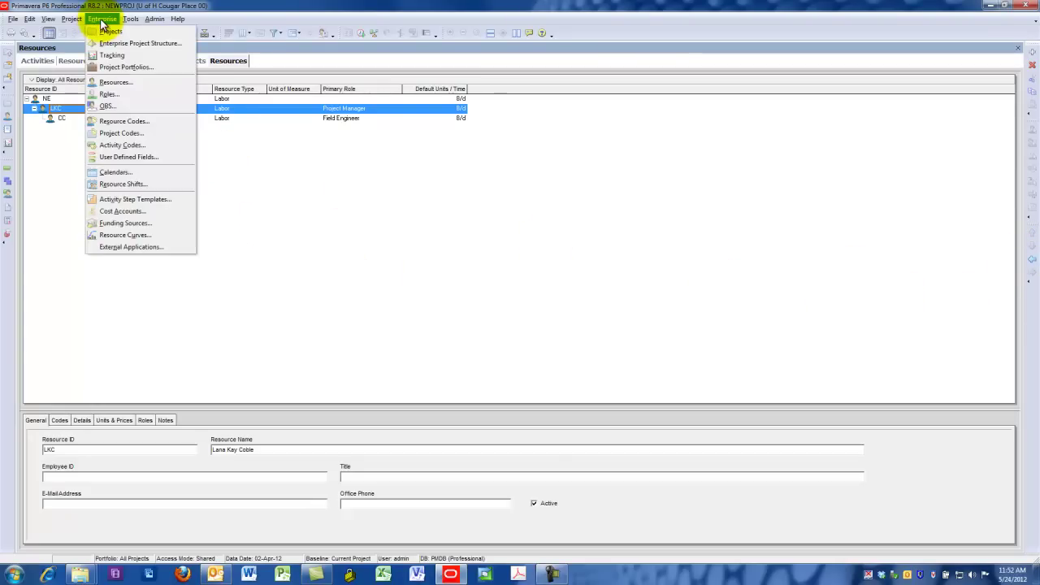
Add role ID PE named 'Project Executive' to the roles dictionary
click(113, 99)
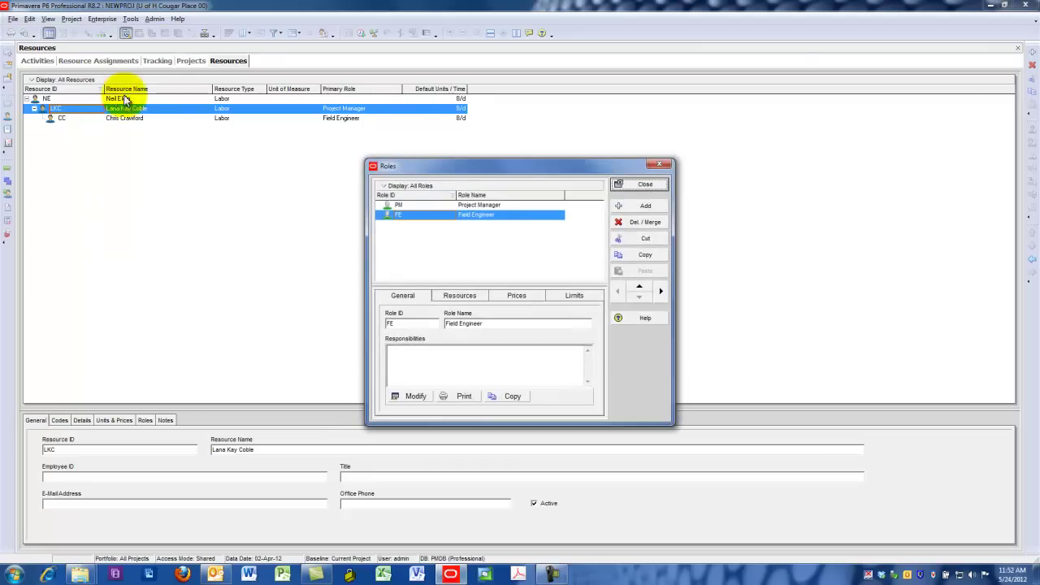
click(630, 206)
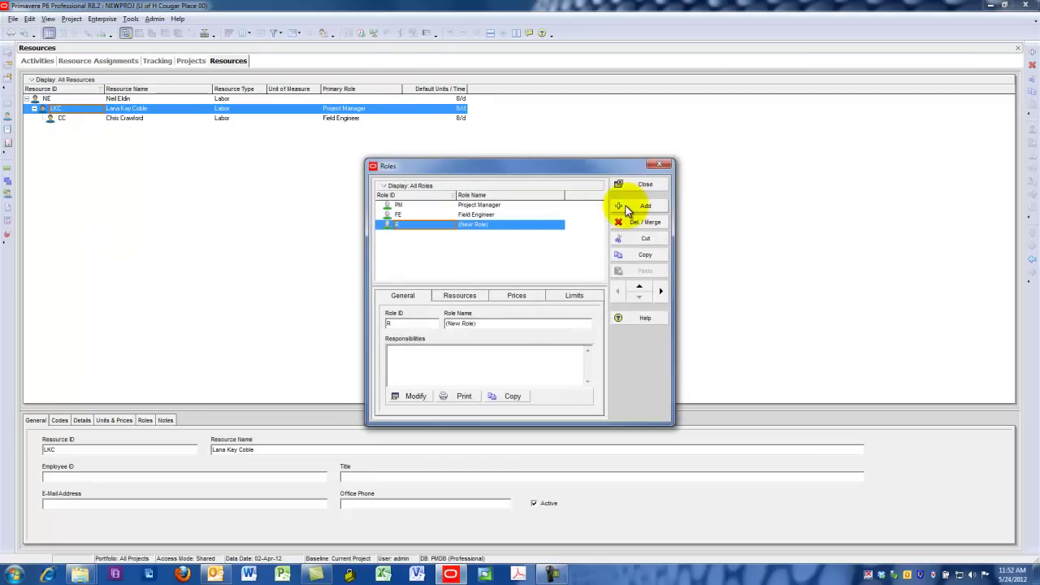
text(PE)
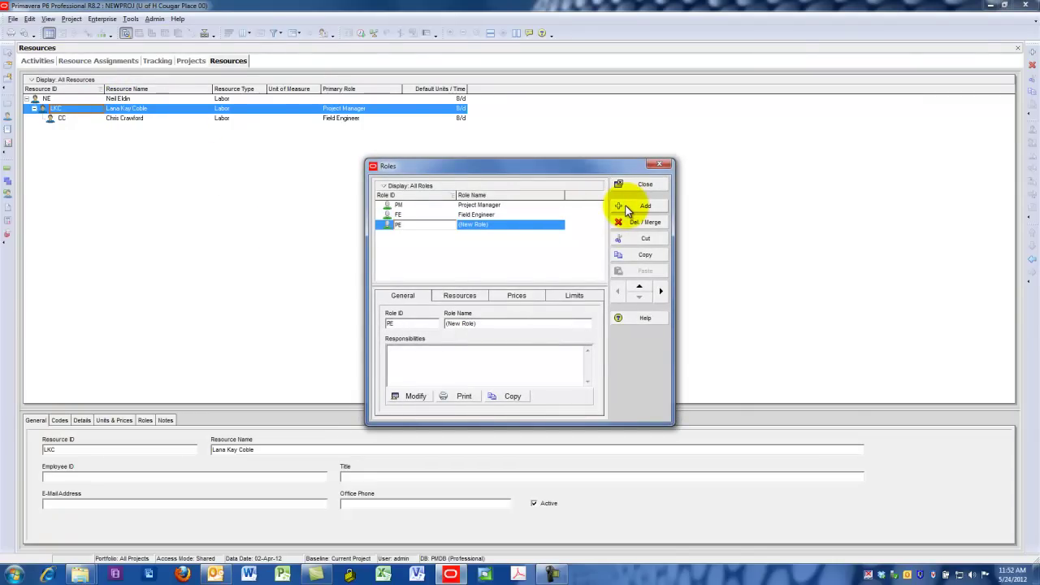
key(Tab)
text(Projec)
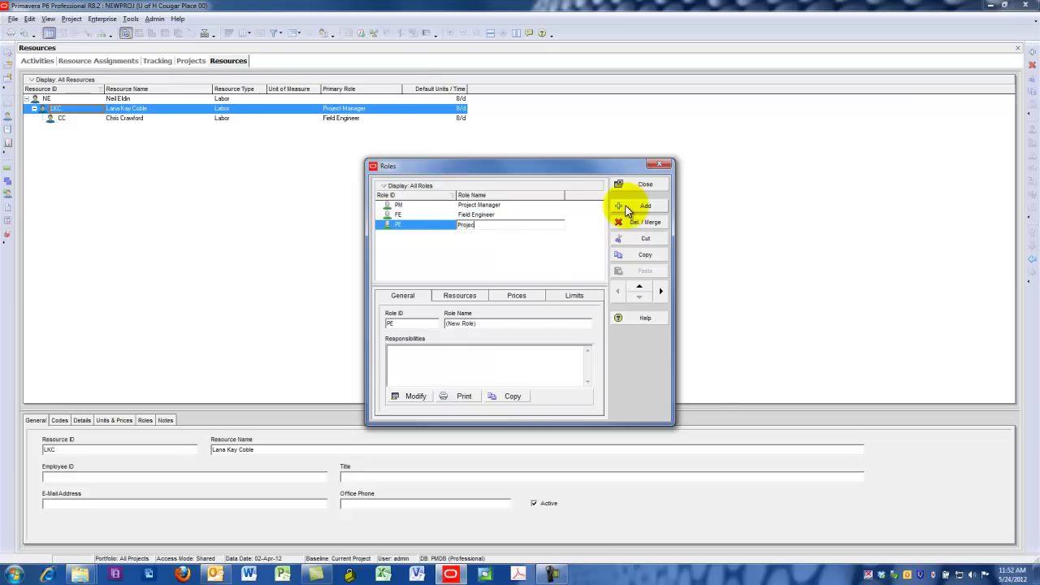
text(t Executive)
key(Return)
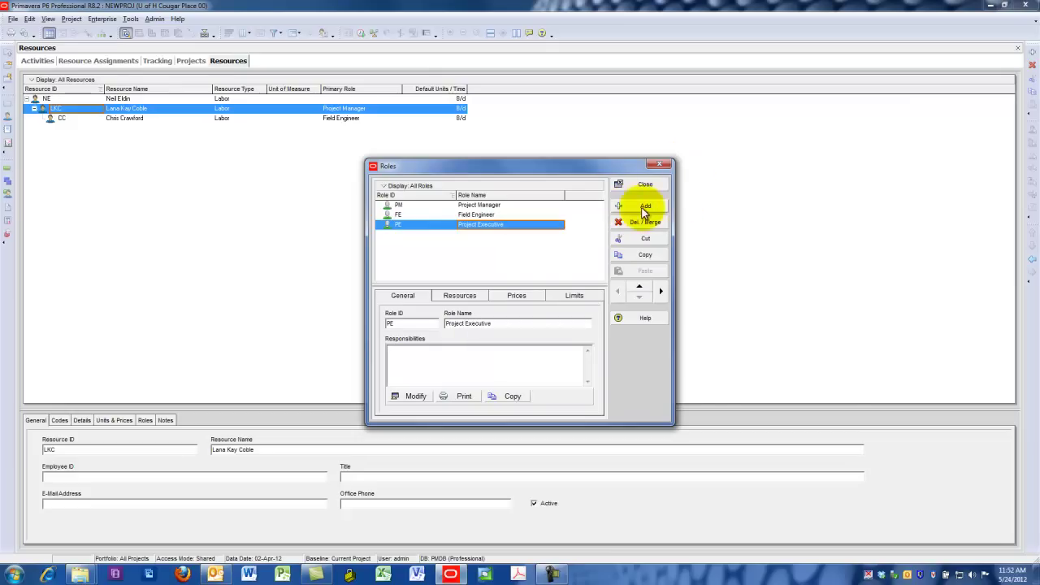
click(626, 183)
double_click(376, 99)
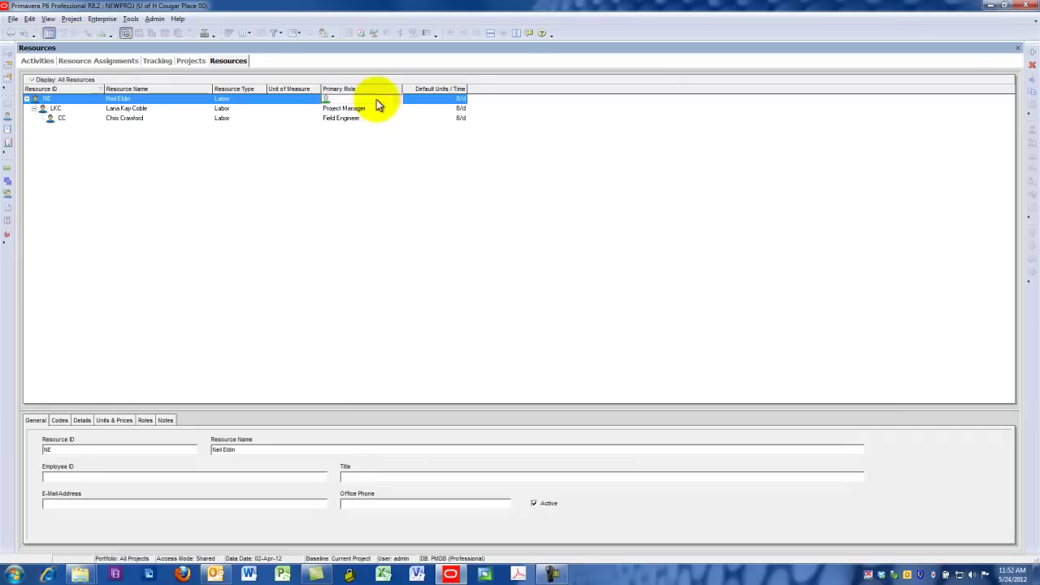
Give NE the primary role Project Executive (PE), then view the enterprise Activity Codes dictionary
double_click(452, 285)
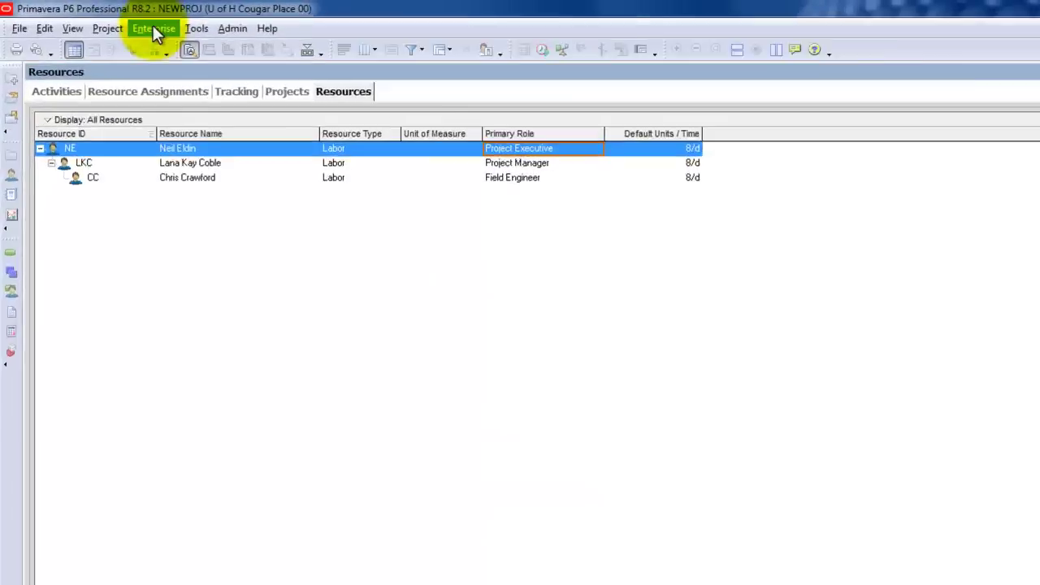
click(101, 18)
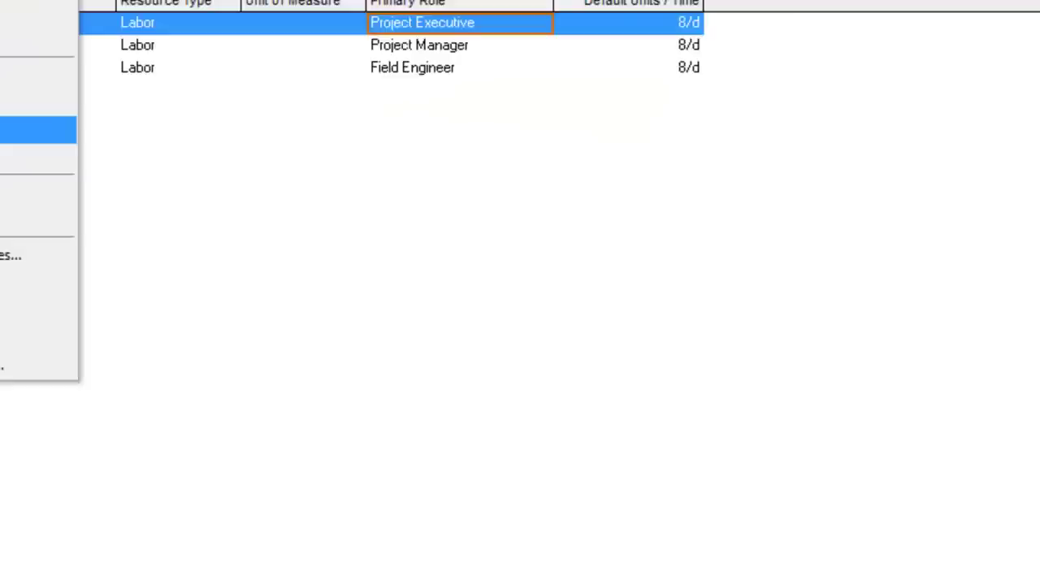
click(292, 311)
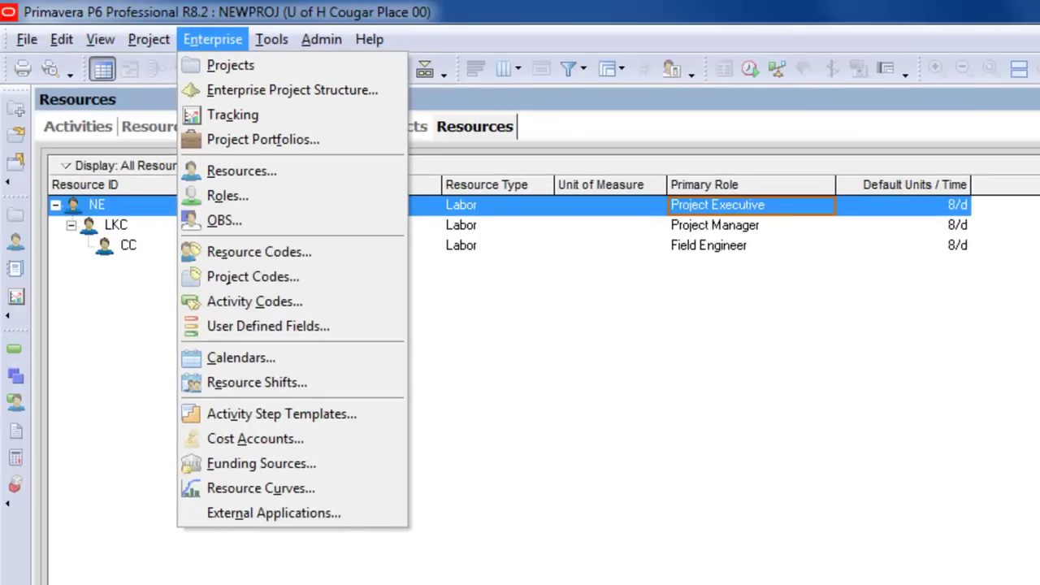
Open the Dropbox folder from its tray icon, then close the folder window
right_click(947, 580)
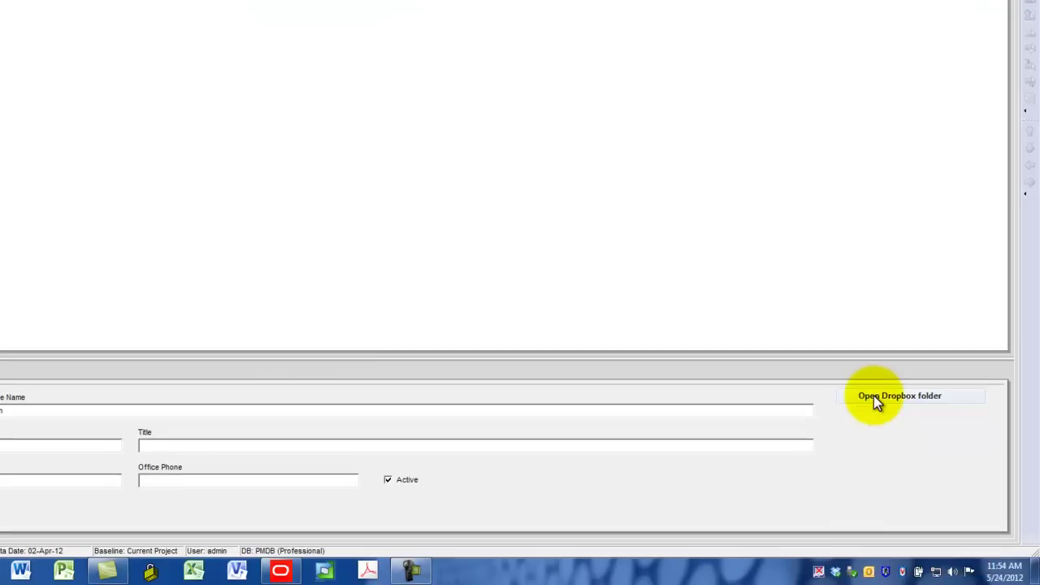
click(873, 397)
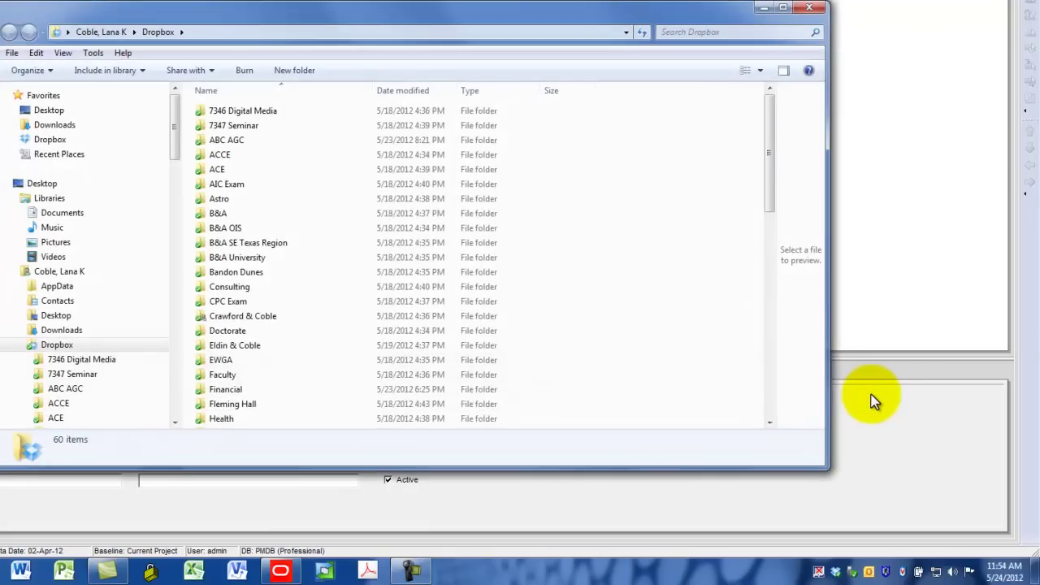
click(809, 8)
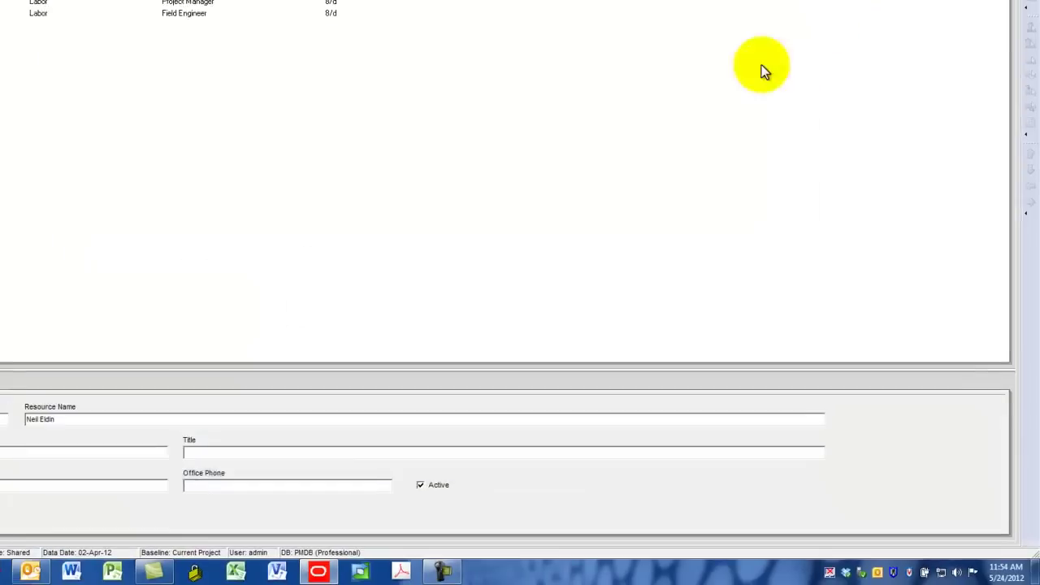
Open the A-101.pdf attachment from the Outlook email 'Schedule Update and Revision'
click(30, 571)
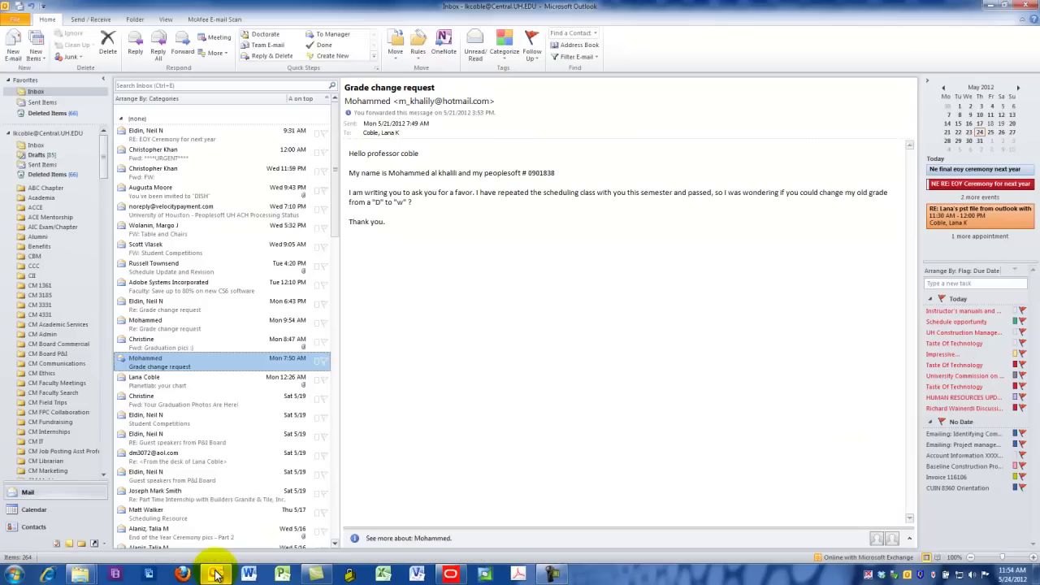
click(183, 266)
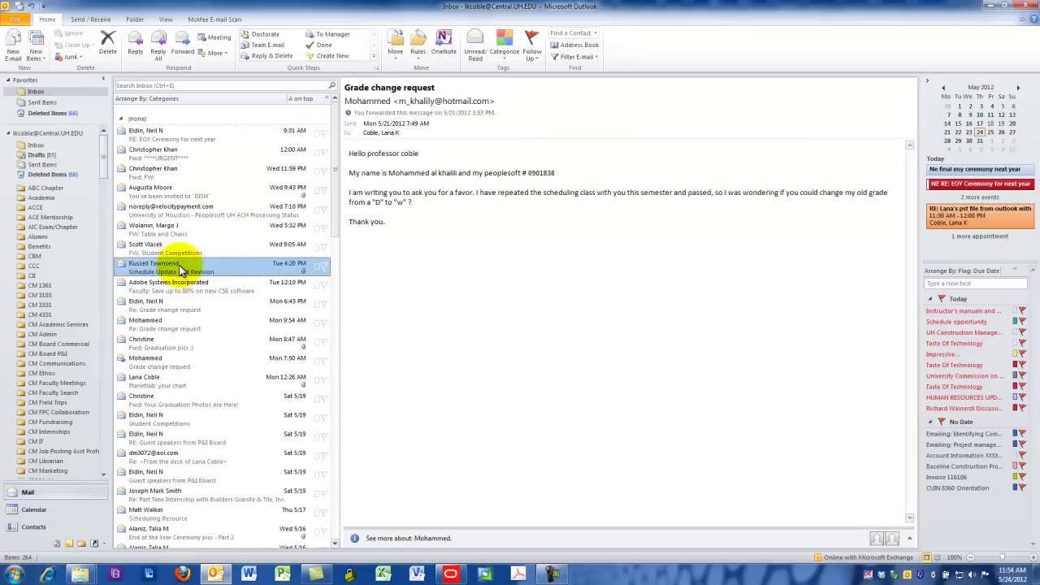
click(431, 143)
double_click(430, 143)
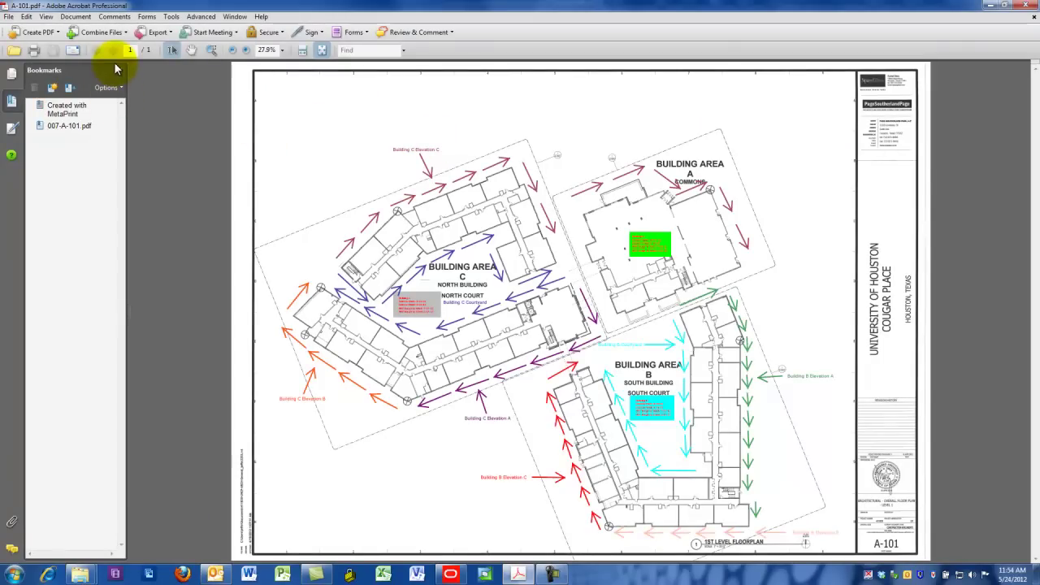
Close the Bookmarks panel so the 1st Level Floorplan fills the Acrobat window
click(120, 70)
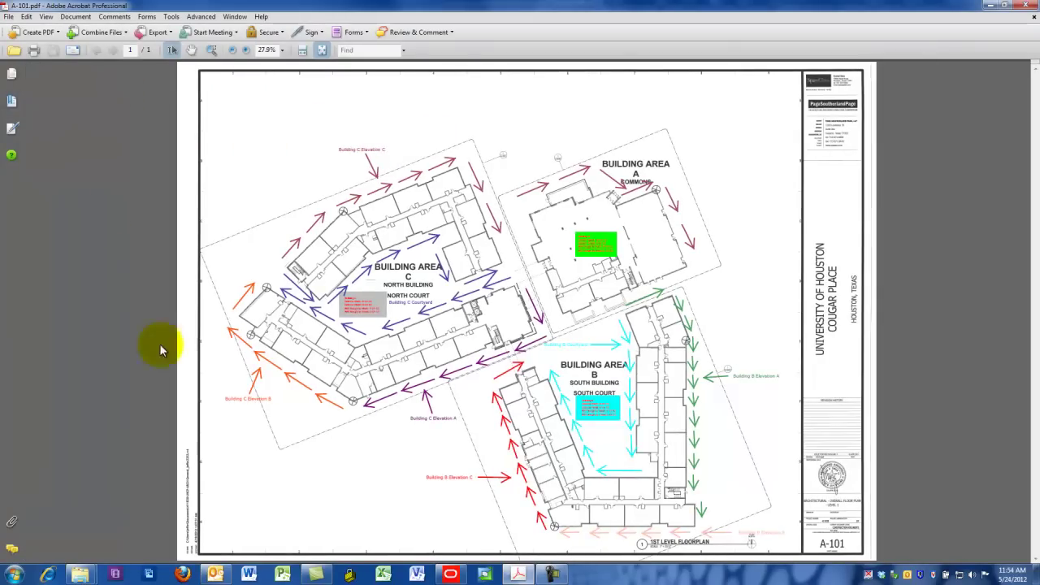
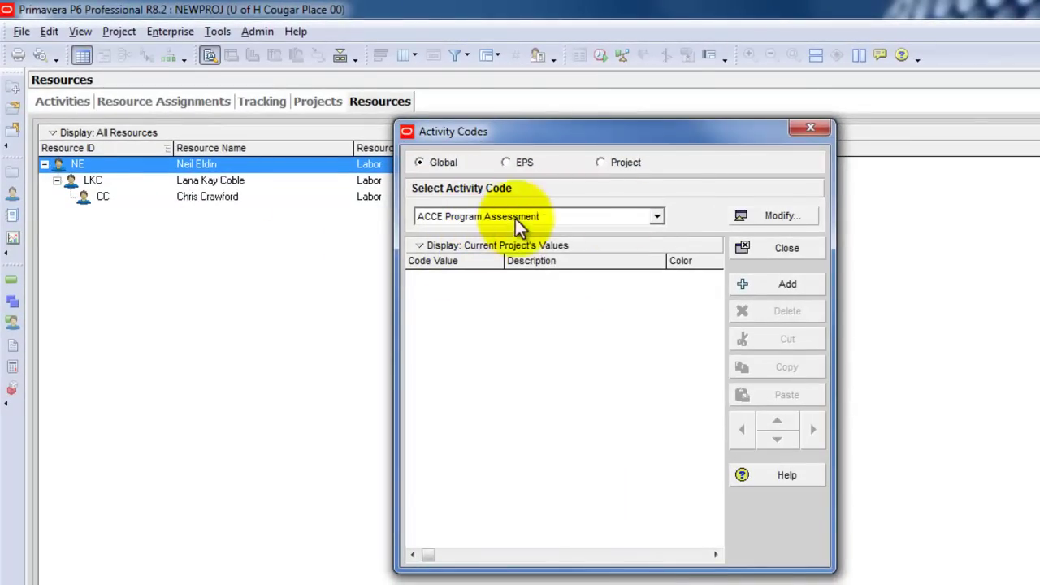
Show all ten ACCE Program Assessment values and add a blank new value row
click(654, 215)
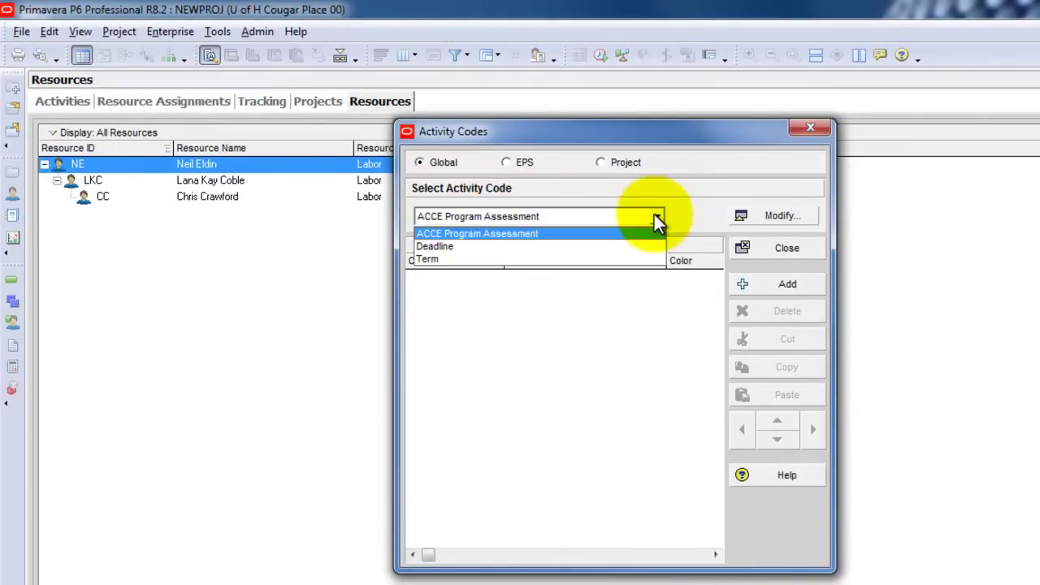
click(716, 213)
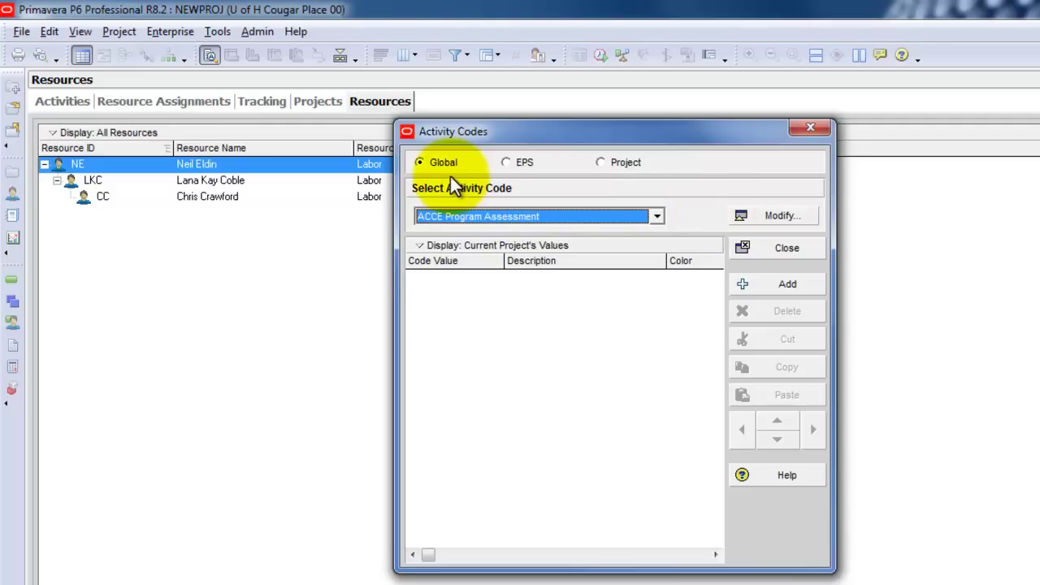
click(420, 243)
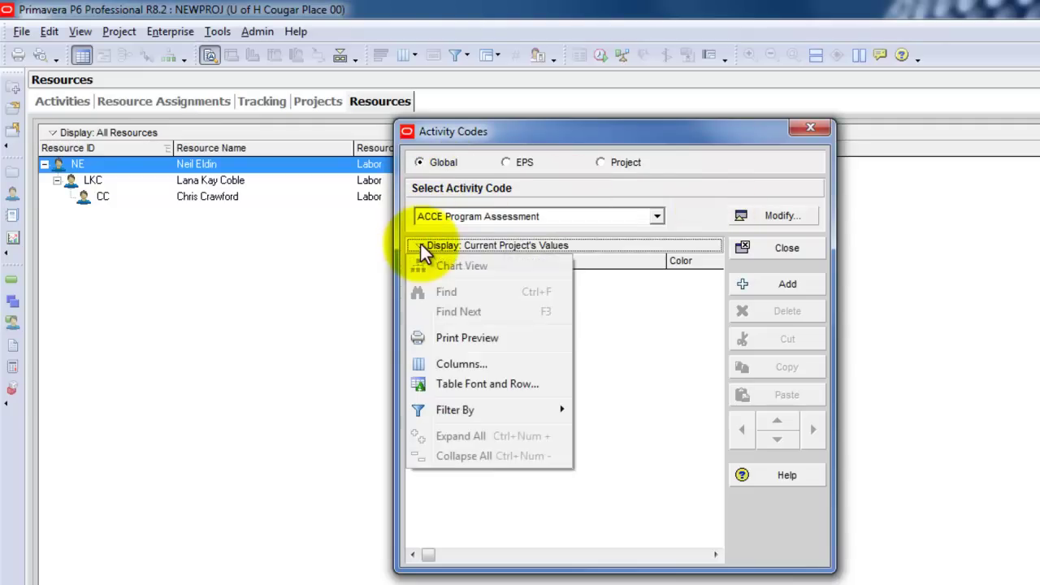
mouse_move(458, 410)
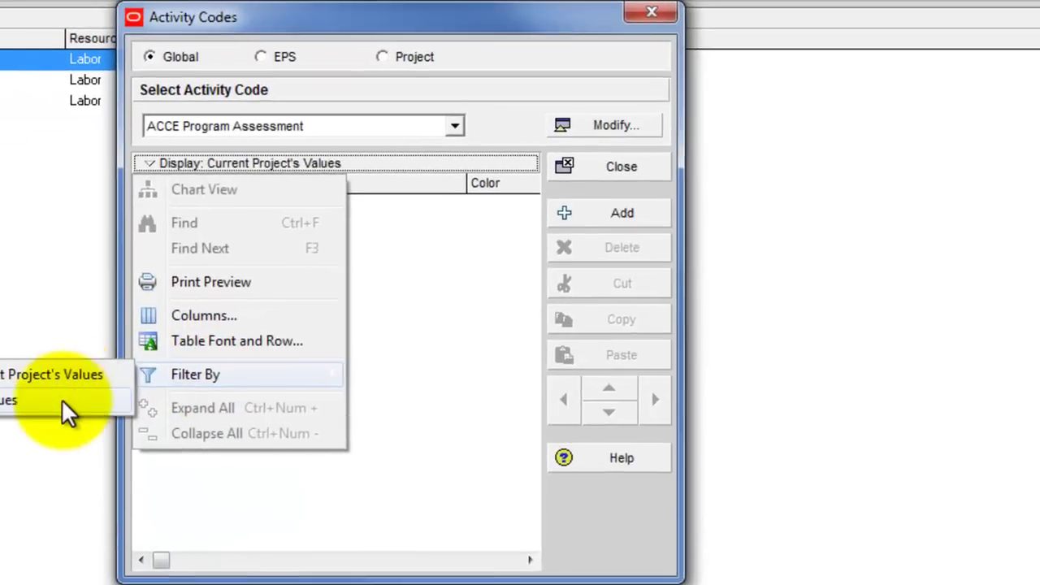
click(62, 399)
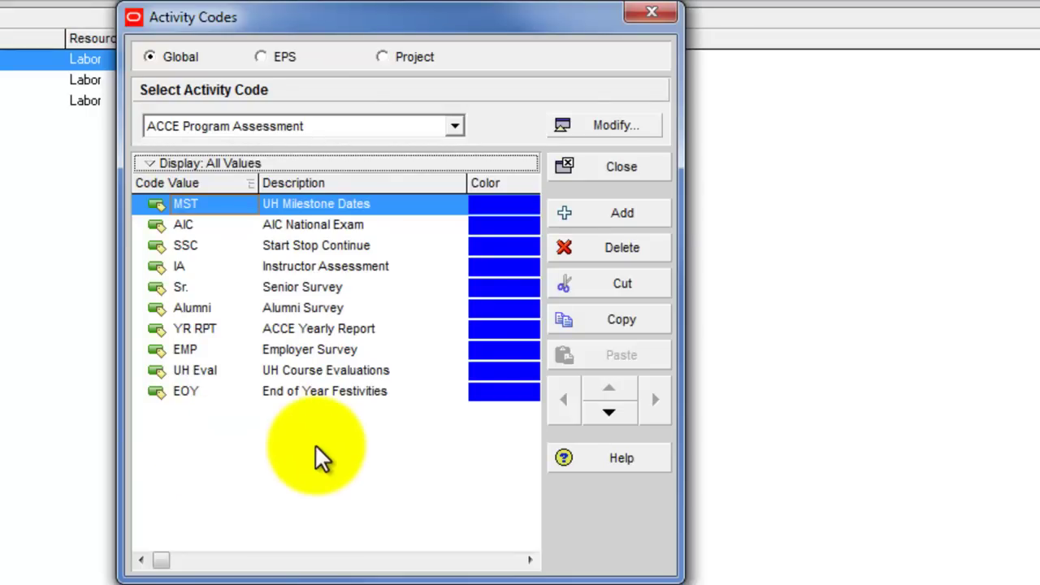
click(590, 211)
Enter code value AREA with description 'Building Area'
click(247, 228)
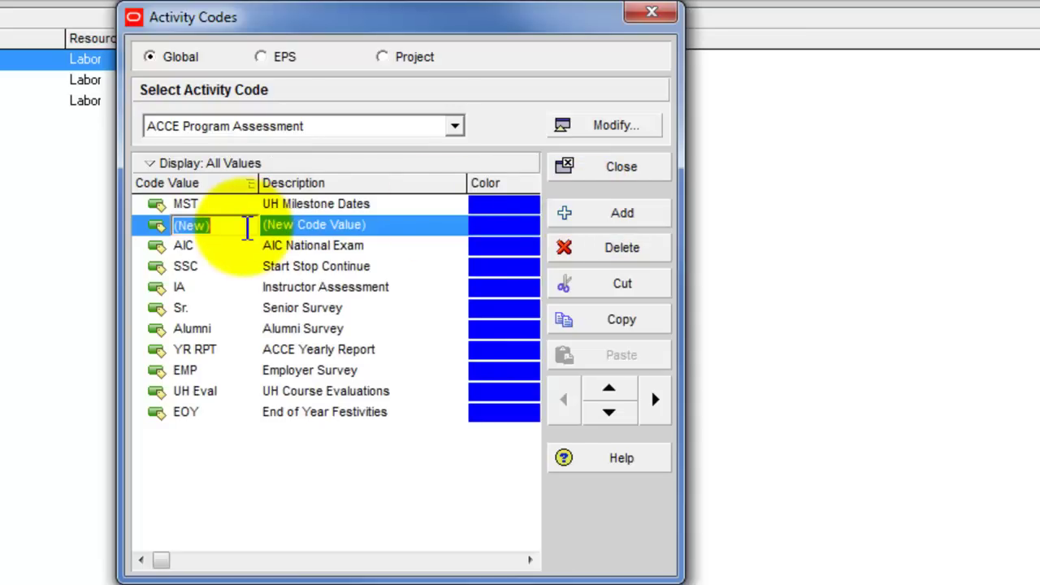
text(AREA)
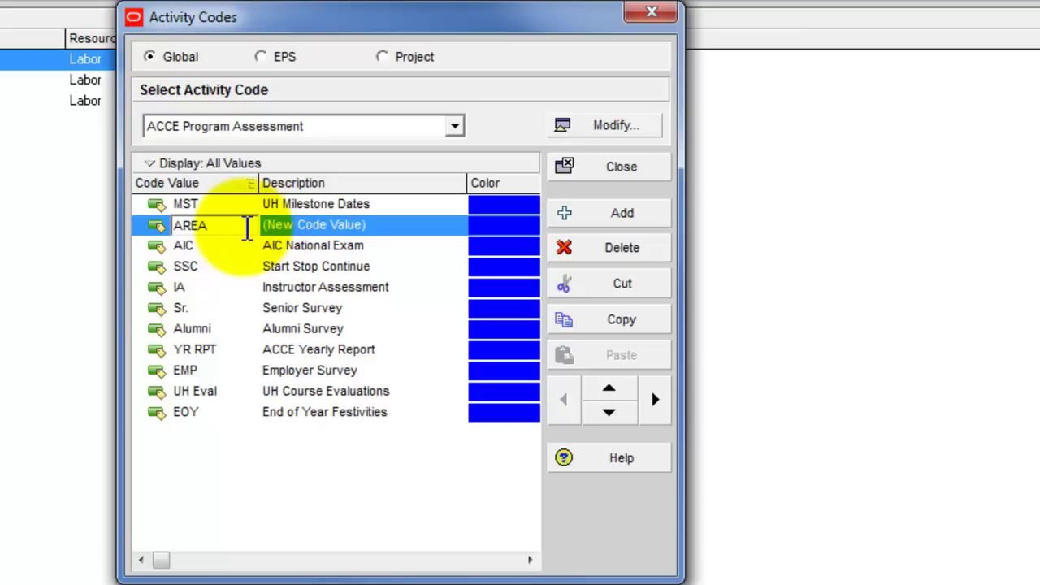
key(Tab)
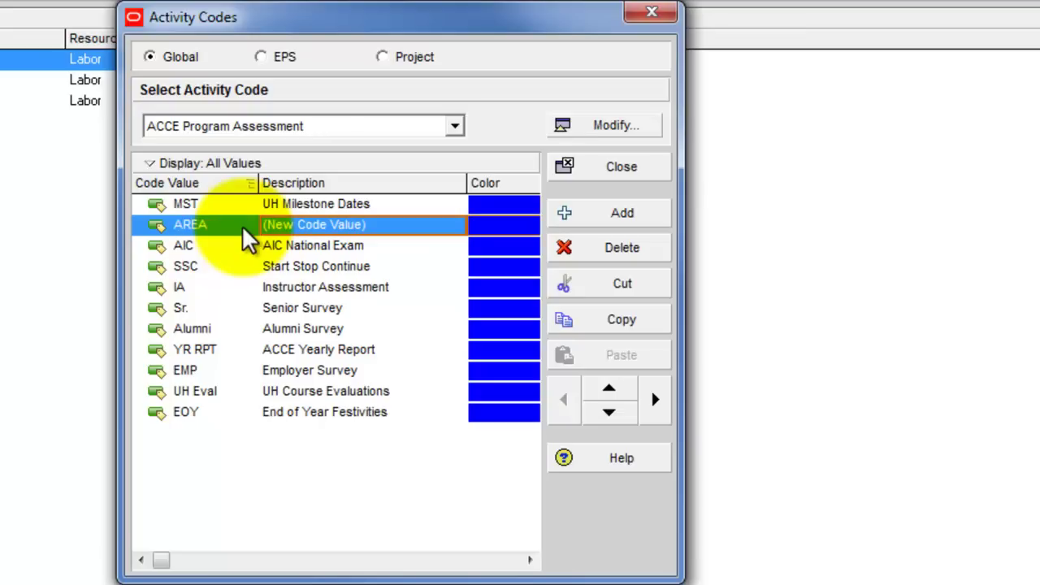
text(Buil)
key(BackSpace)
key(BackSpace)
text(ilding Area)
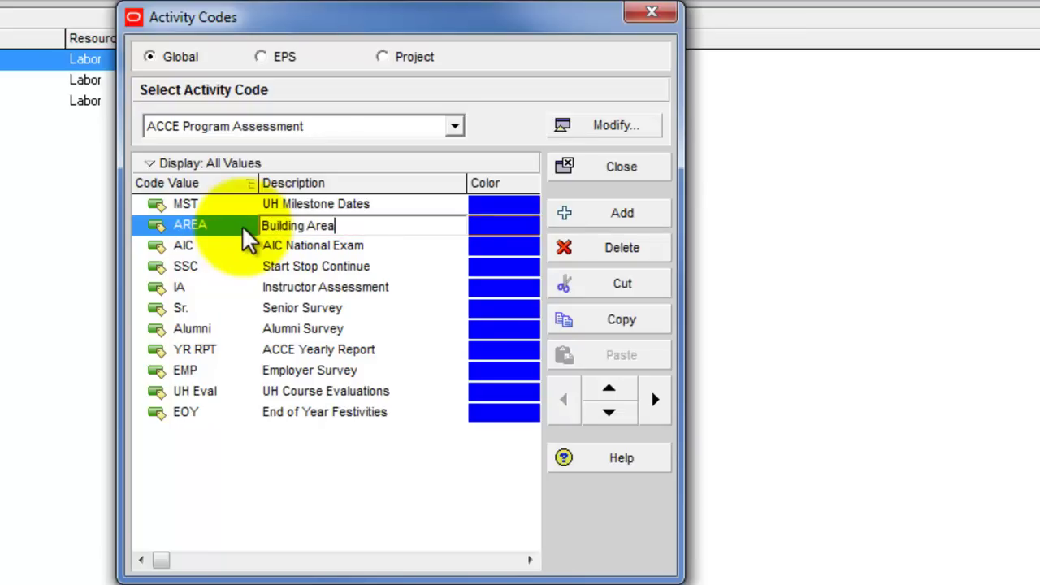
key(Return)
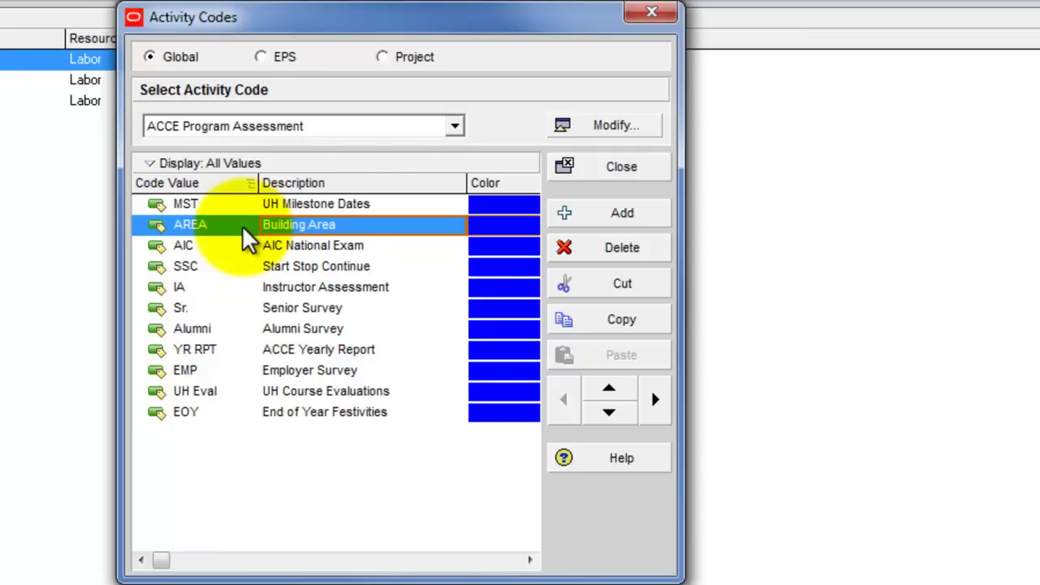
Add a second value COMP described as 'Building Component', then select AREA
click(620, 211)
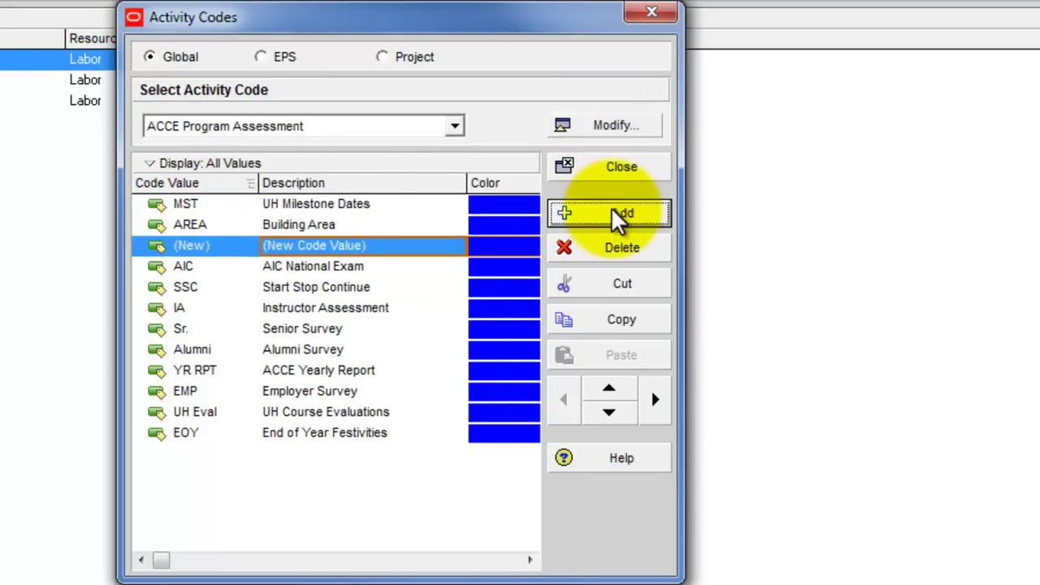
click(229, 246)
text(C)
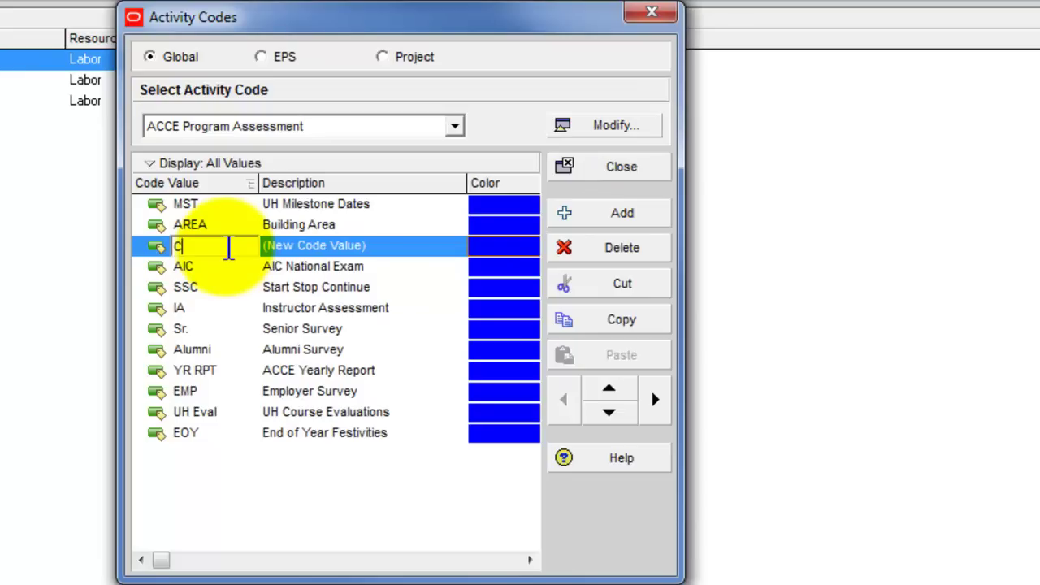
text(OMP)
key(Tab)
text(Component)
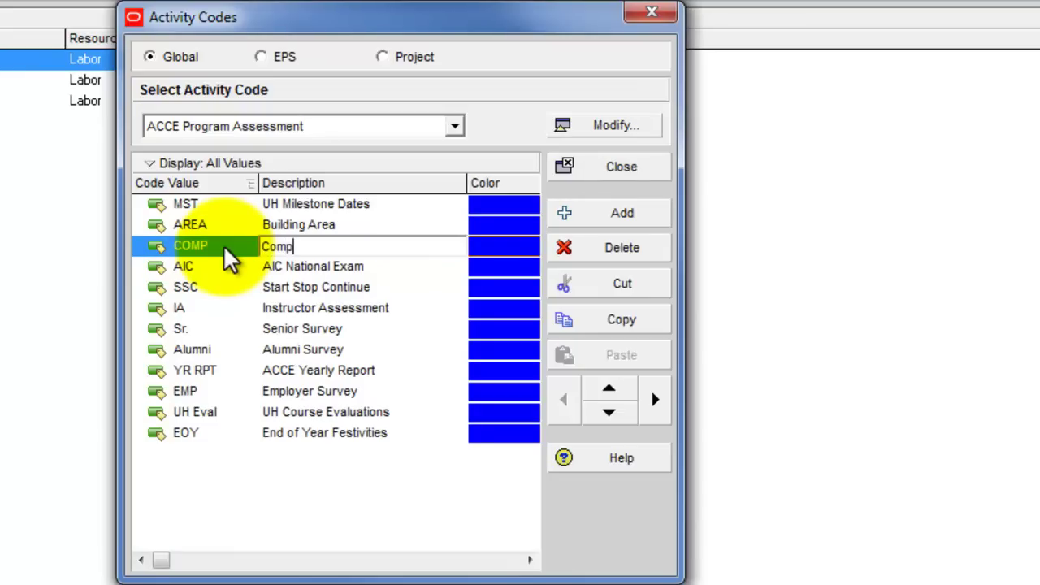
key(BackSpace)
key(BackSpace)
key(BackSpace)
key(BackSpace)
key(BackSpace)
key(BackSpace)
key(BackSpace)
key(BackSpace)
key(BackSpace)
text(Building)
key(BackSpace)
key(BackSpace)
key(BackSpace)
key(BackSpace)
key(BackSpace)
text(ing Component)
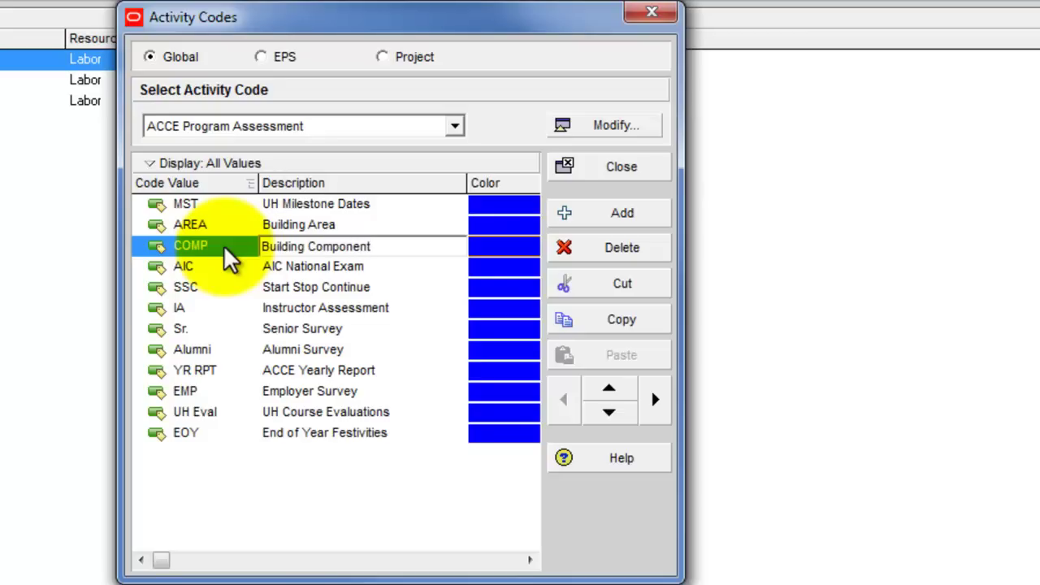
key(Return)
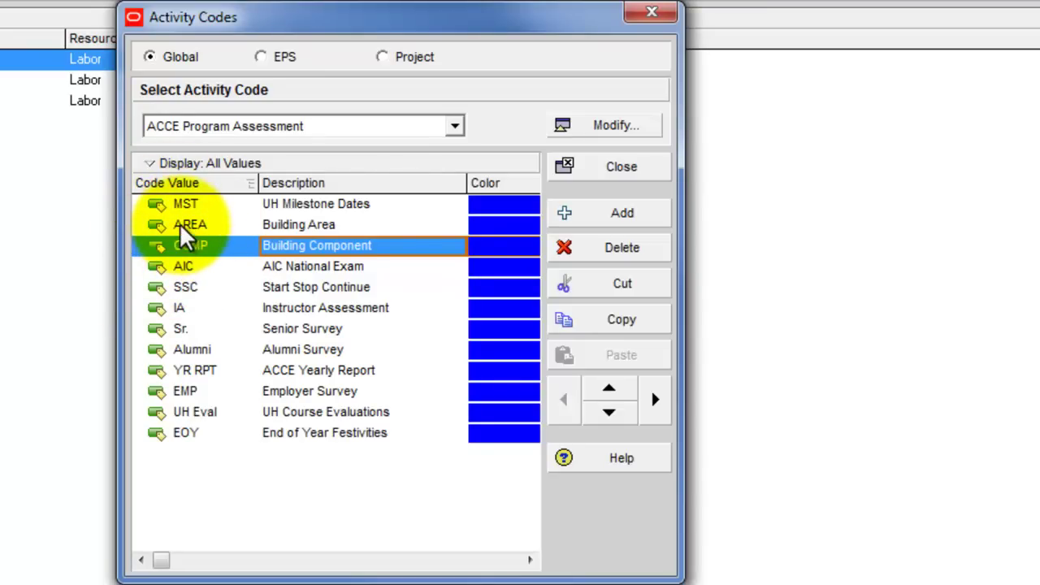
click(182, 228)
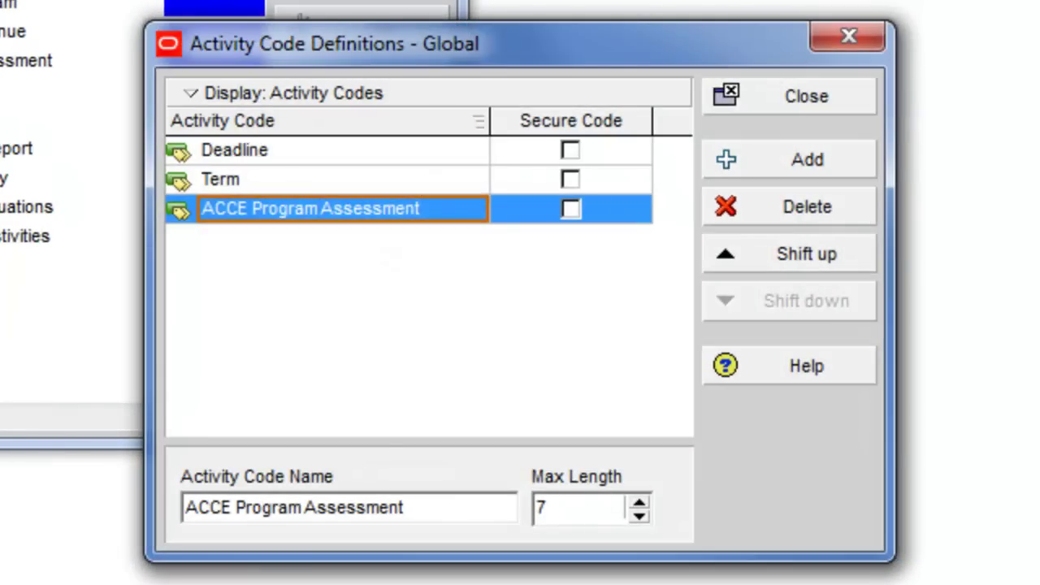
Close the activity code definitions and Activity Codes windows
click(195, 94)
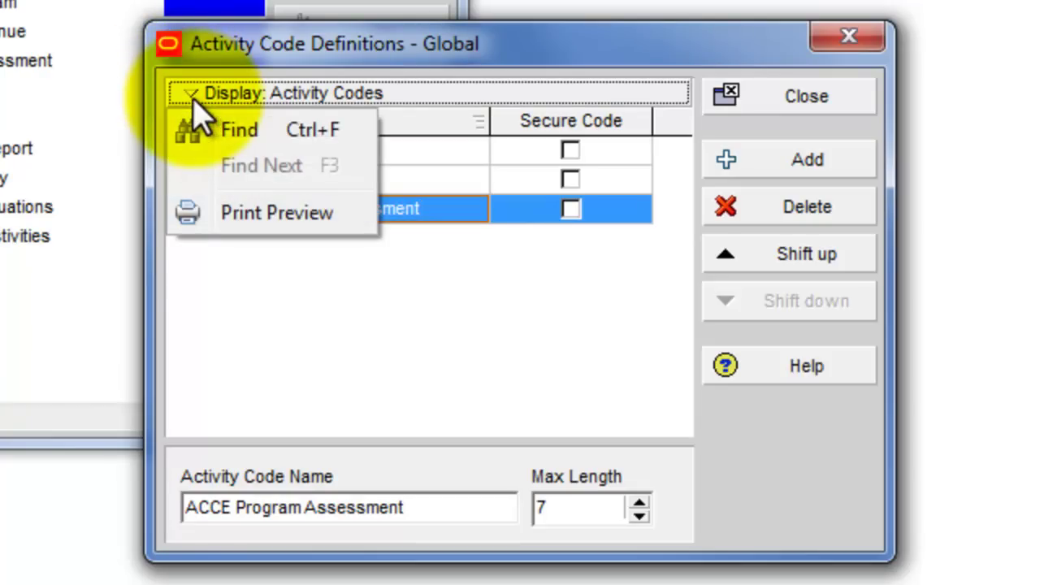
click(550, 51)
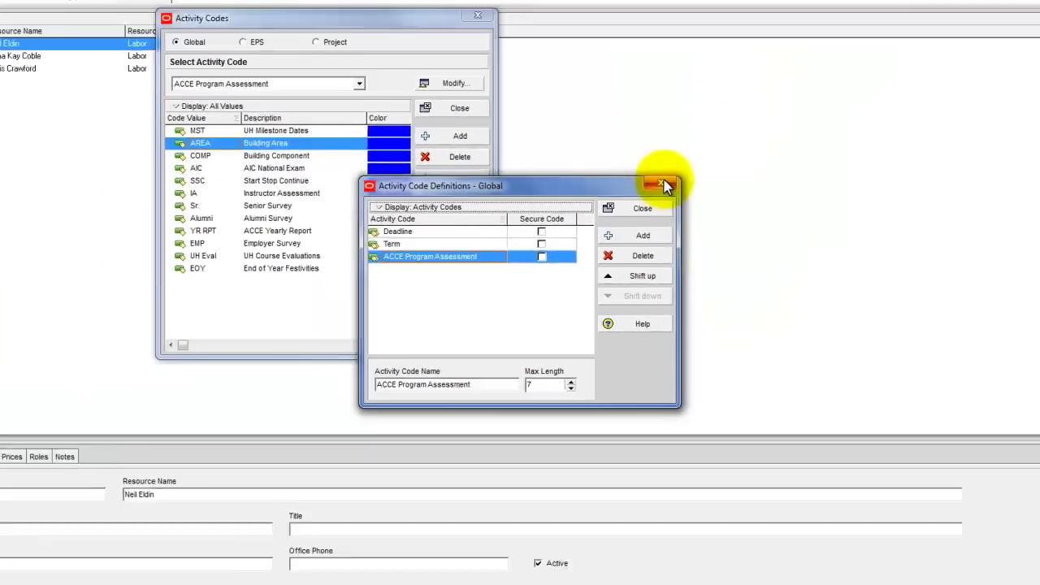
click(664, 186)
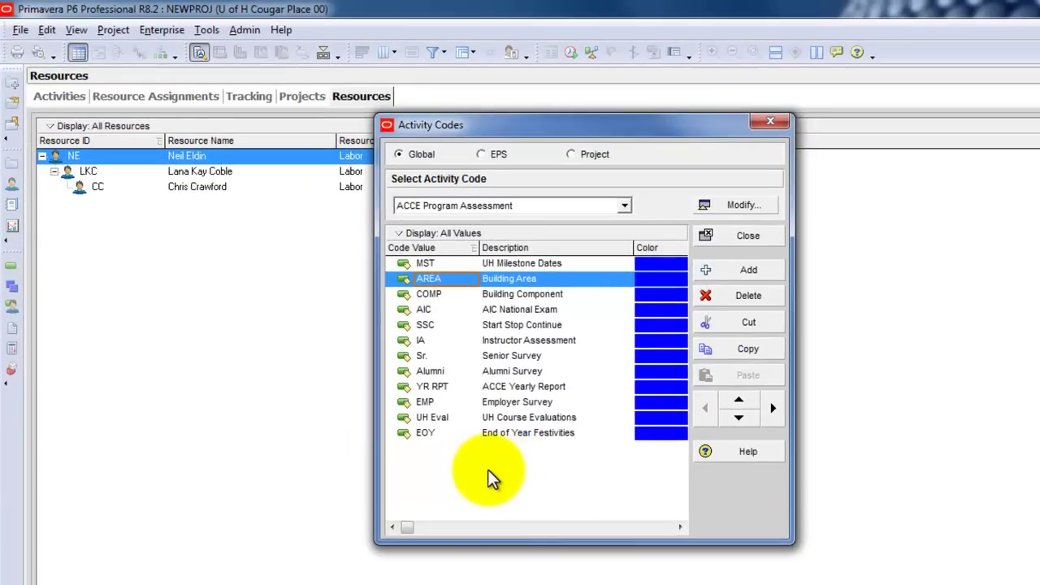
click(769, 124)
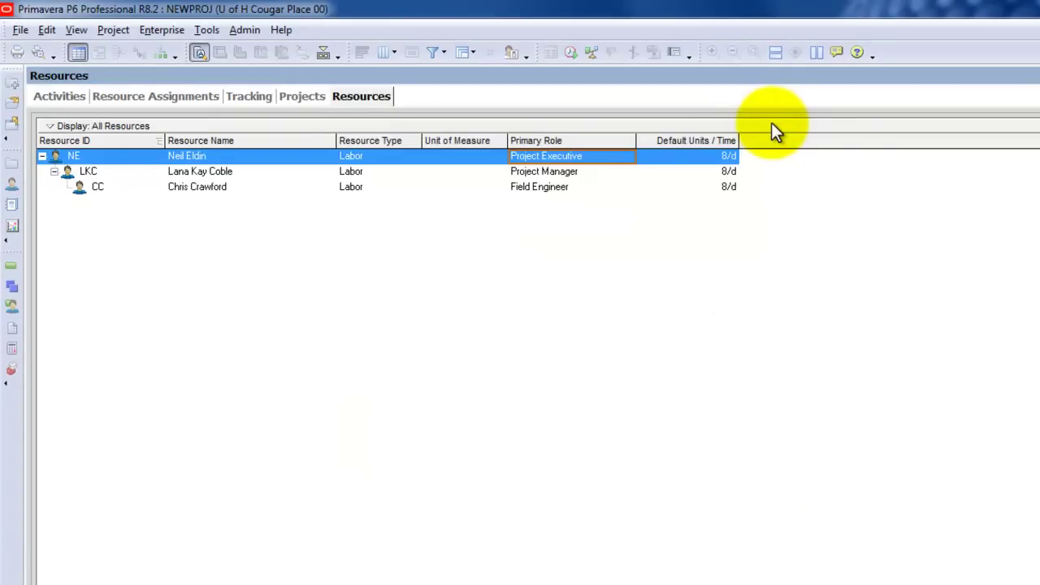
Reopen Enterprise > Activity Codes for ACCE Program Assessment and delete the AREA value
click(152, 32)
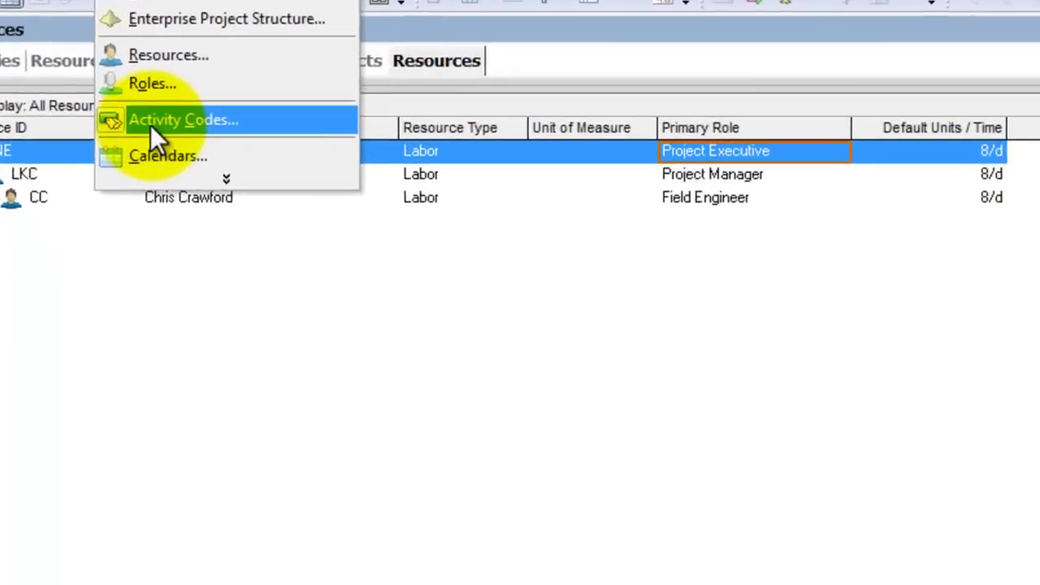
click(154, 123)
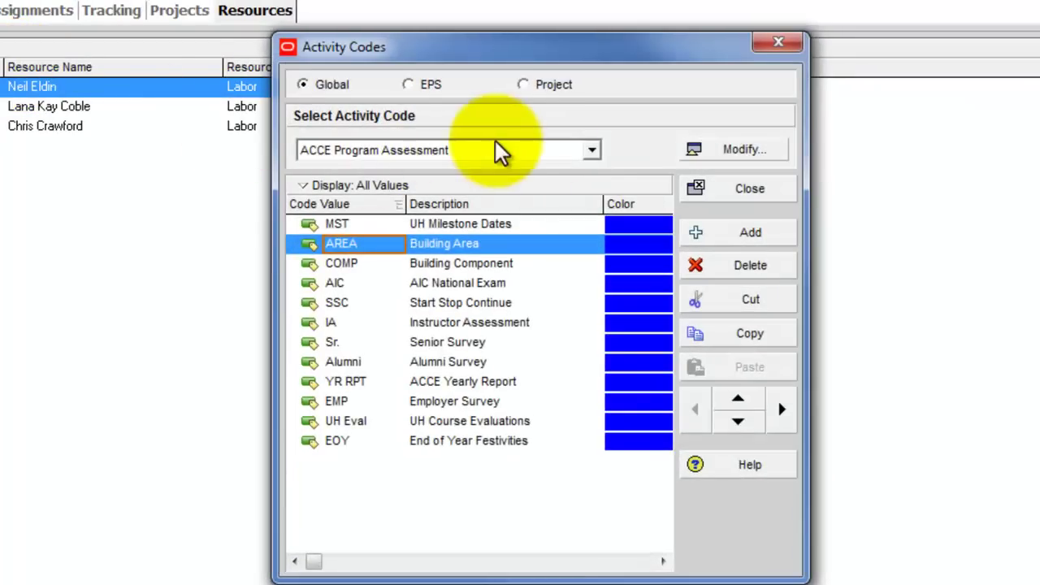
click(591, 151)
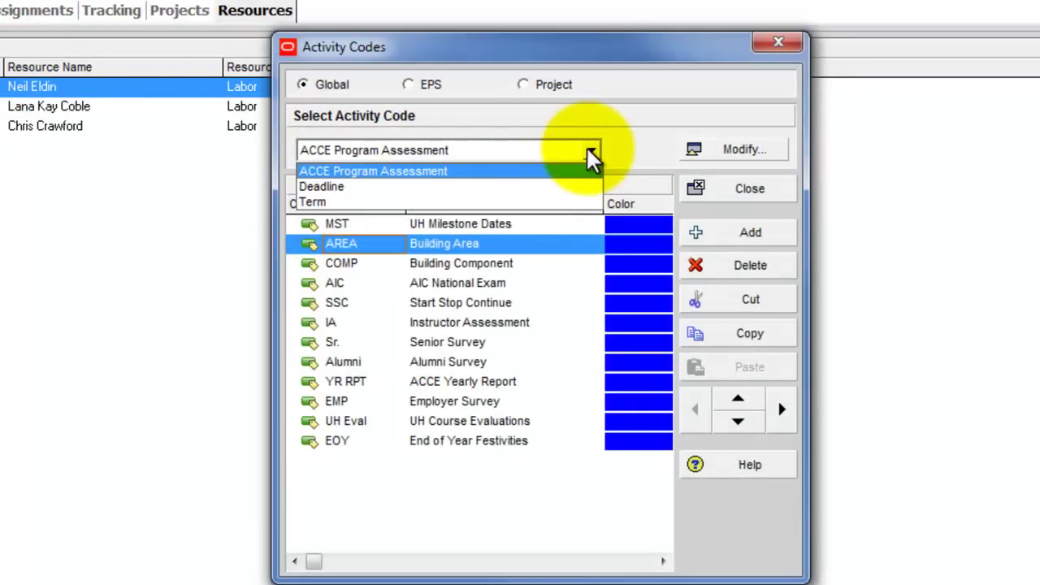
click(622, 140)
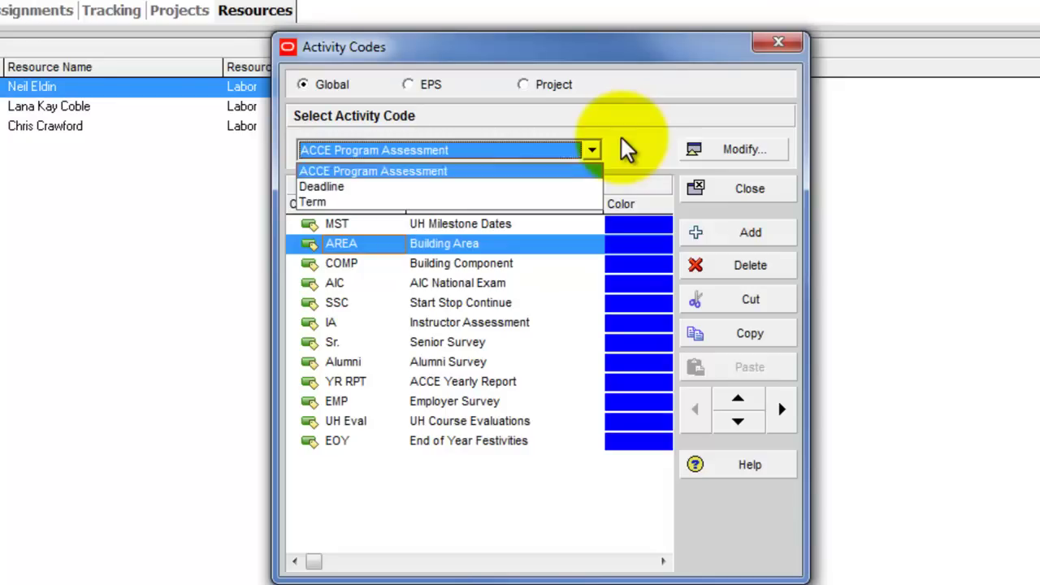
click(304, 241)
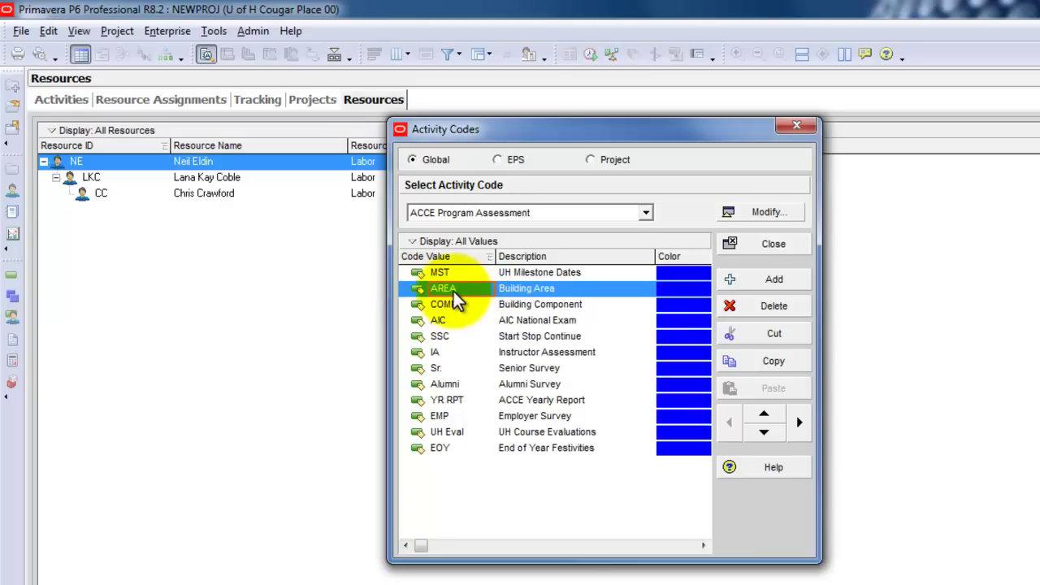
click(774, 307)
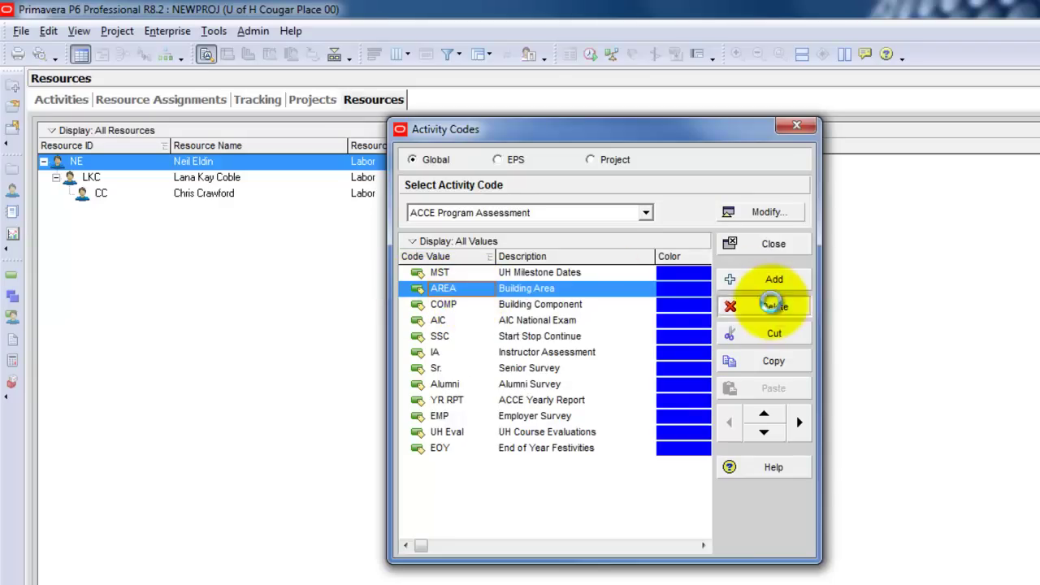
Confirm deleting AREA and COMP, restoring ACCE Program Assessment's original ten values
click(804, 518)
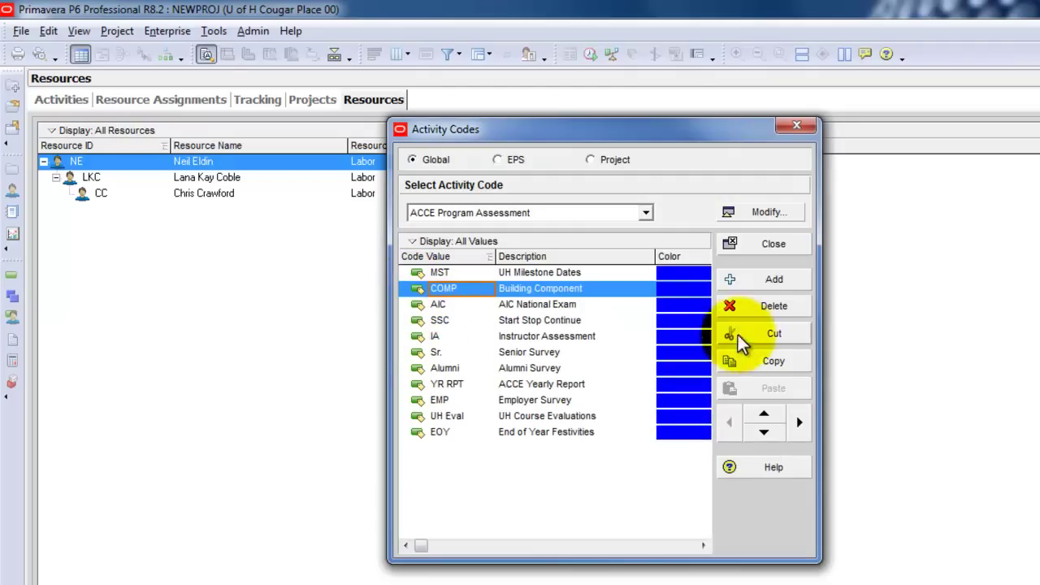
click(750, 307)
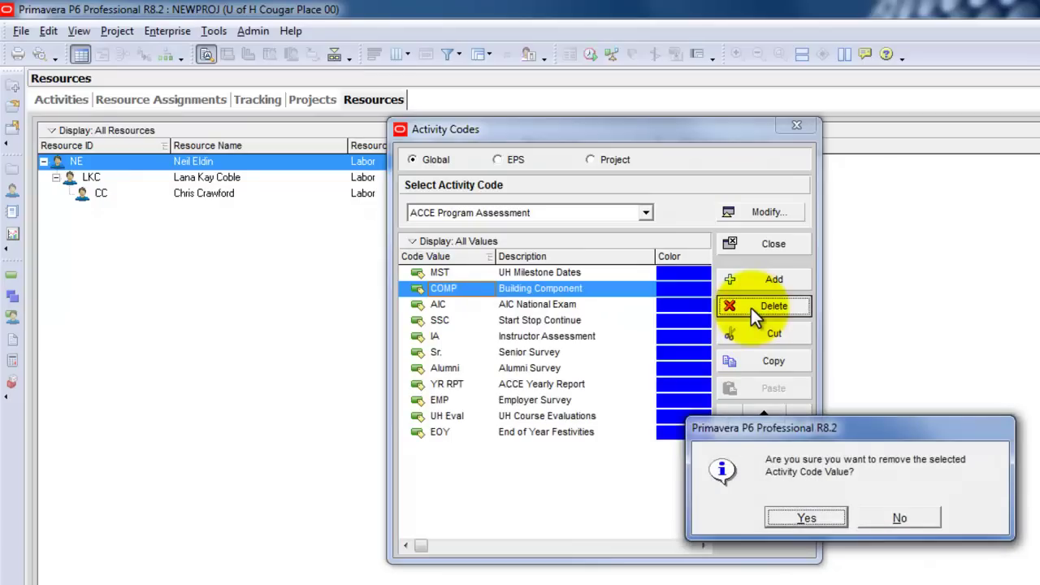
click(808, 517)
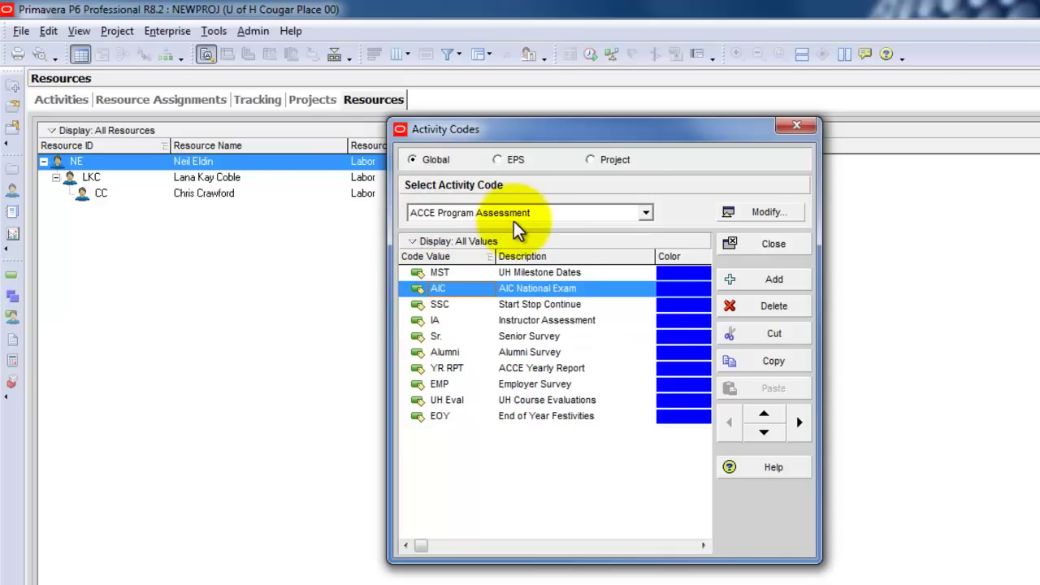
click(644, 214)
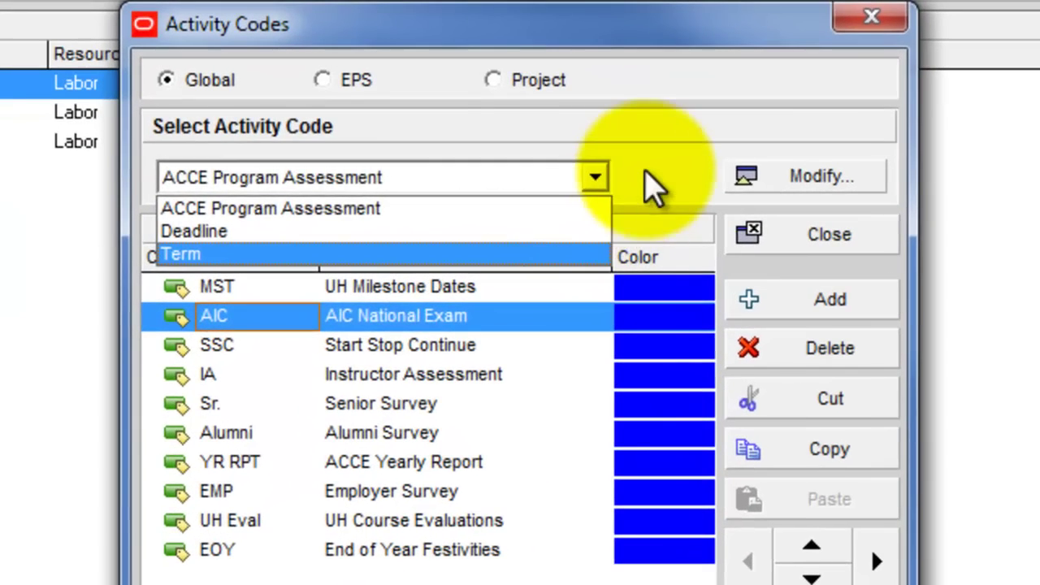
click(676, 204)
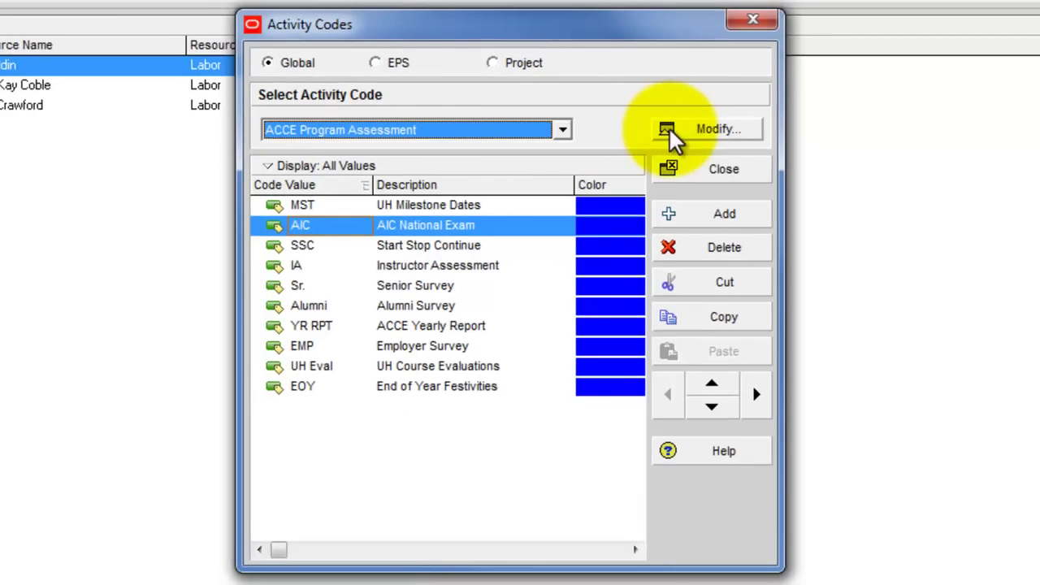
Create two global activity codes, 'Building Area' and 'Building Component', in the definitions window
click(696, 134)
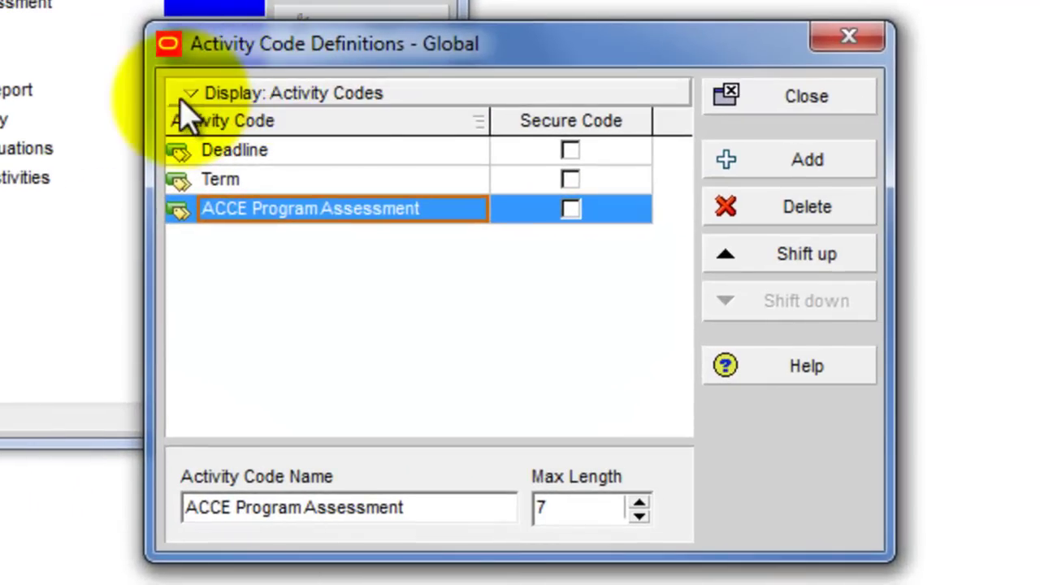
click(759, 169)
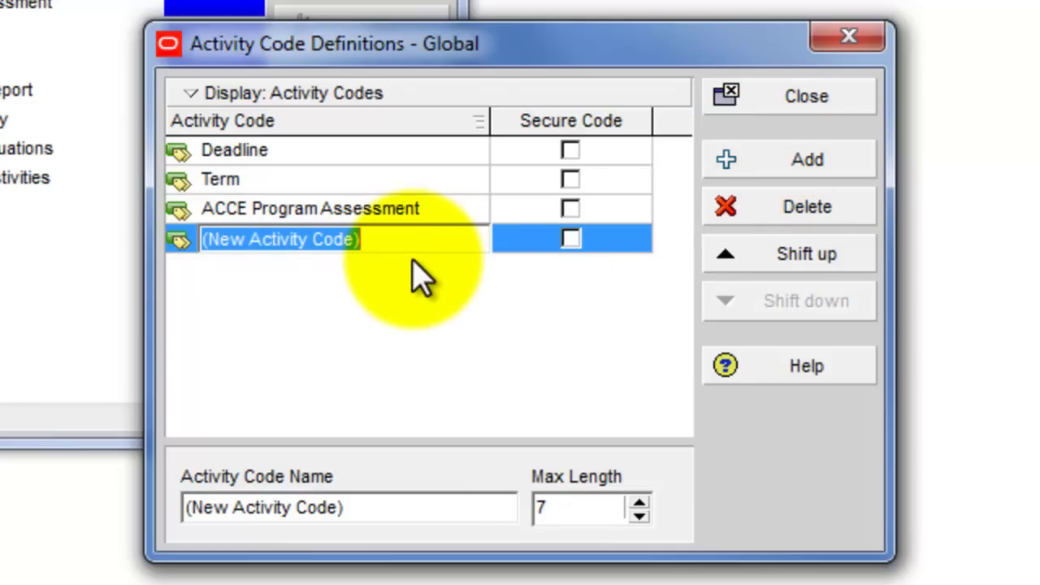
text(Buld)
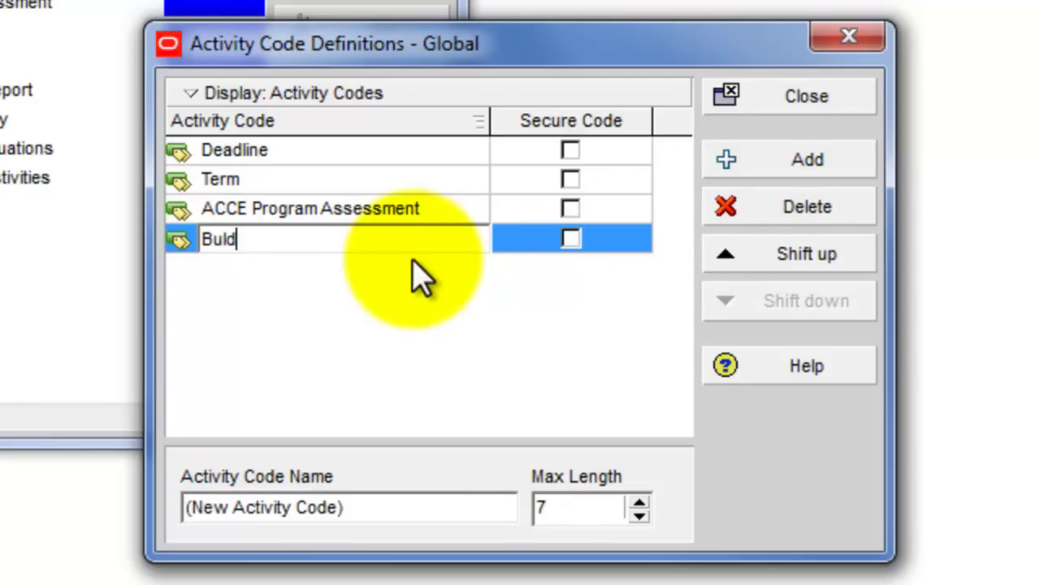
key(BackSpace)
key(BackSpace)
text(ilding Area)
key(Return)
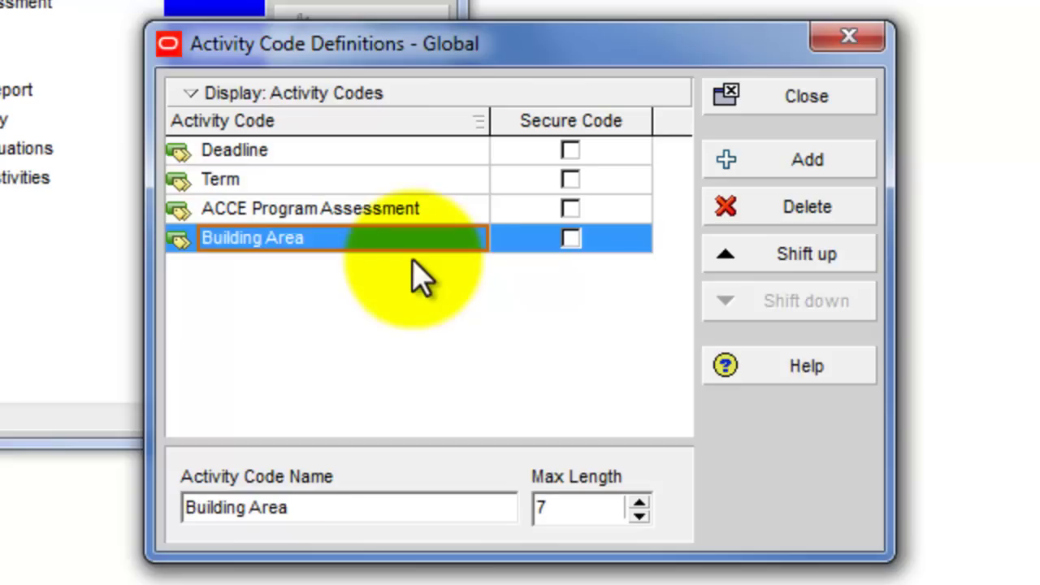
click(774, 161)
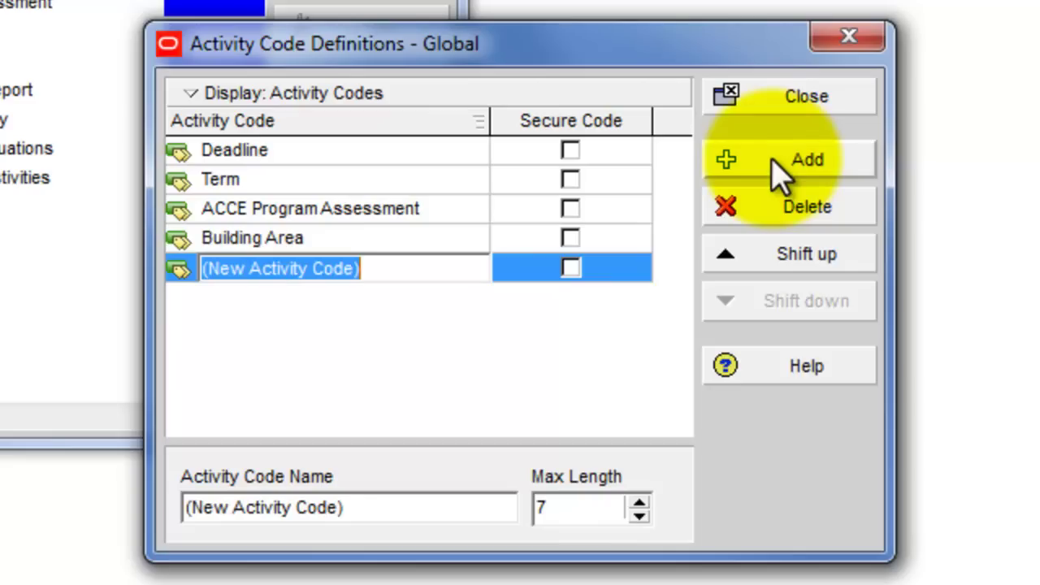
text(Building )
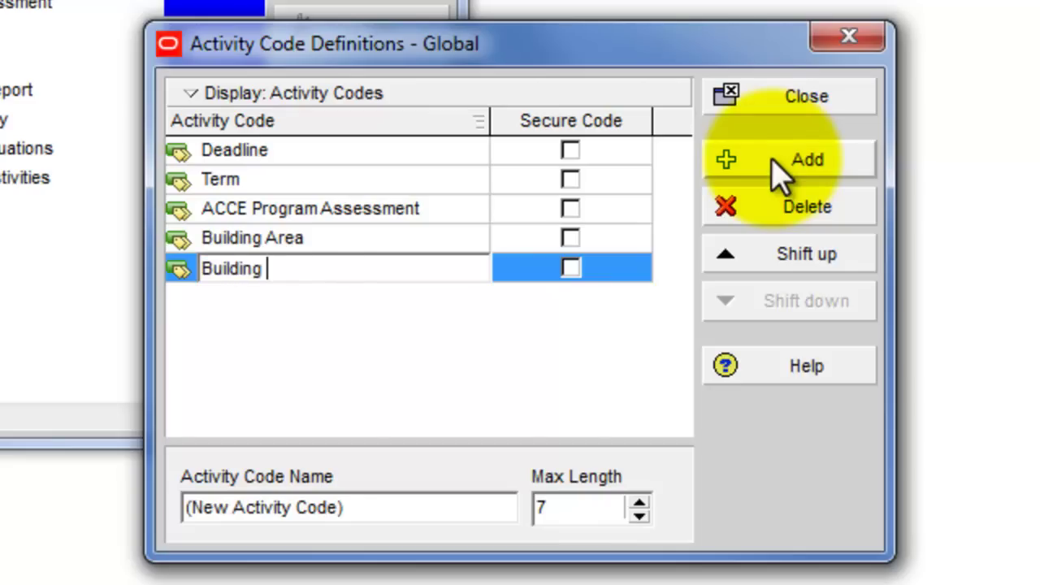
text(Component)
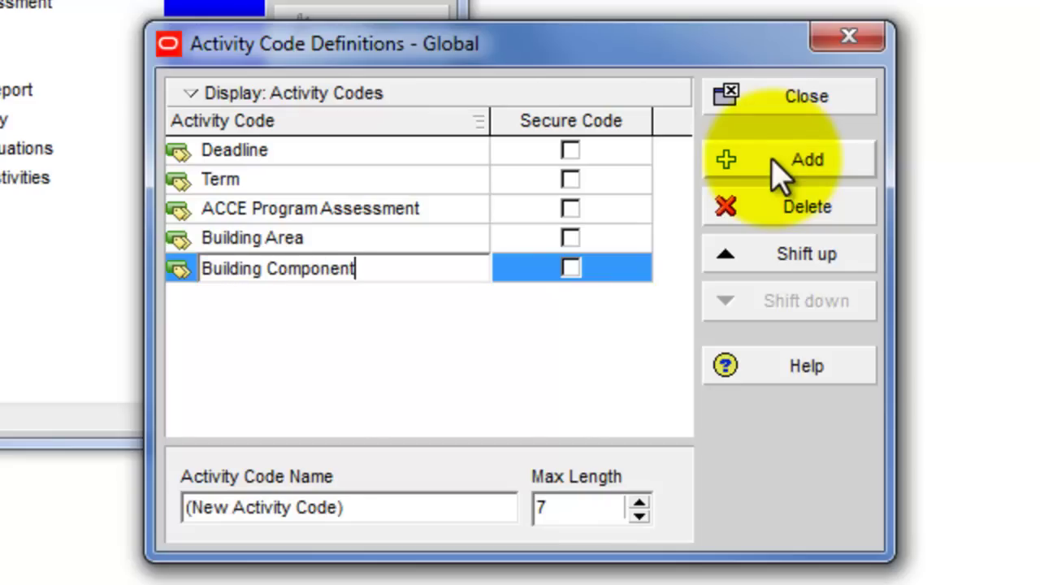
key(Return)
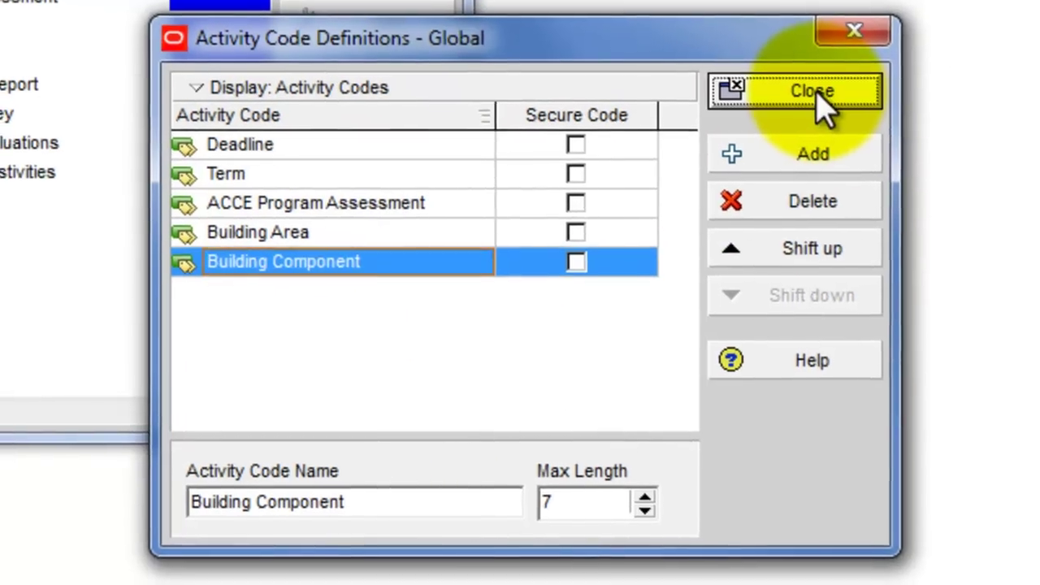
click(808, 98)
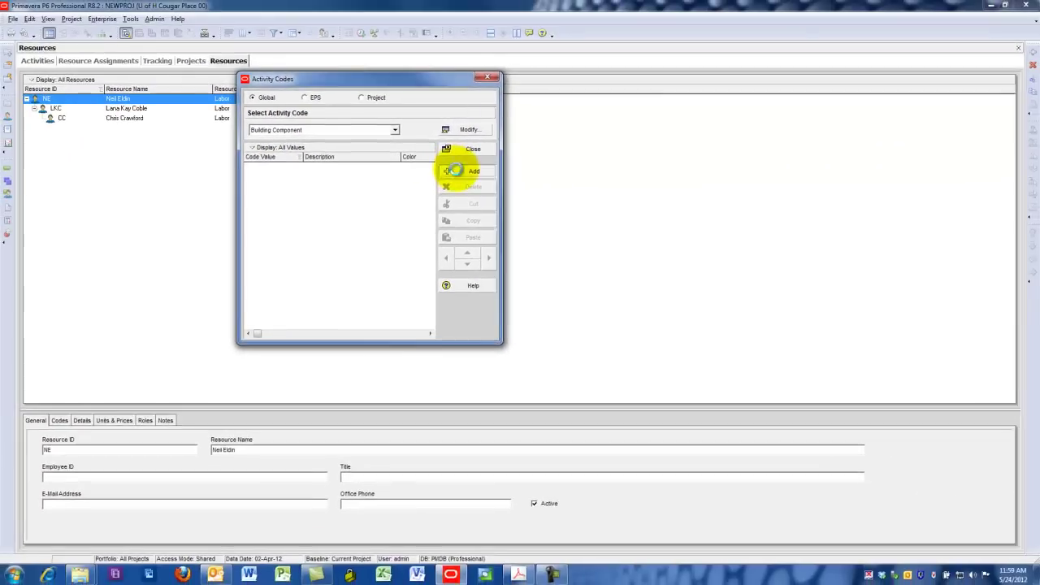
Add Building Component value CURTWL with description 'Glass Curtainwall'
click(466, 173)
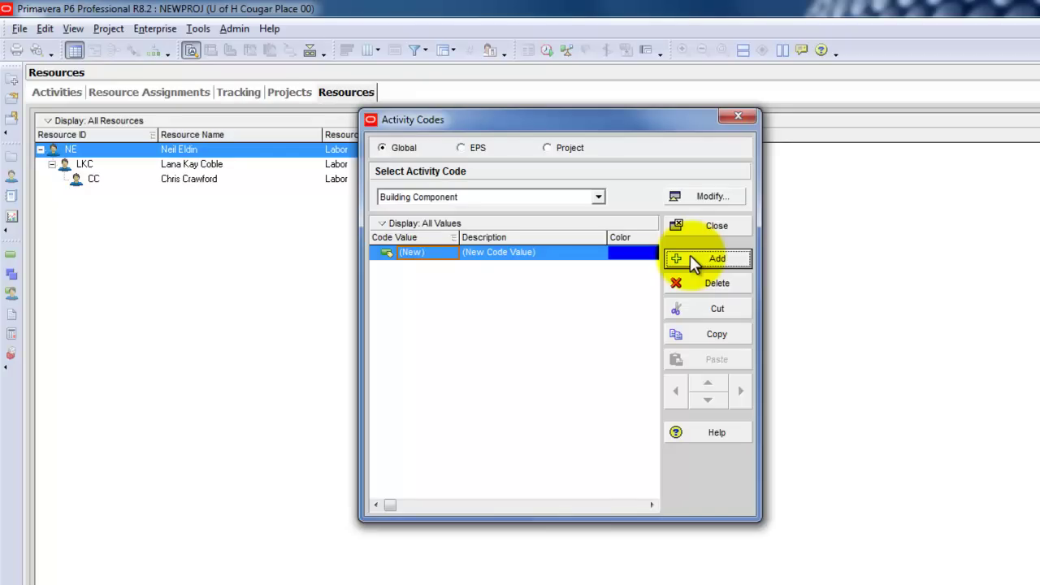
click(439, 253)
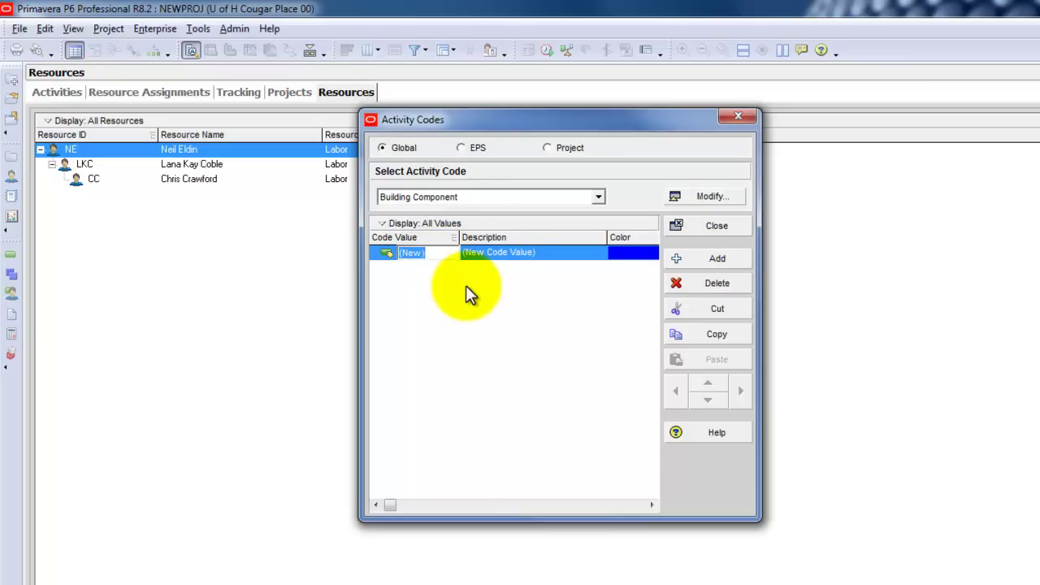
text(C)
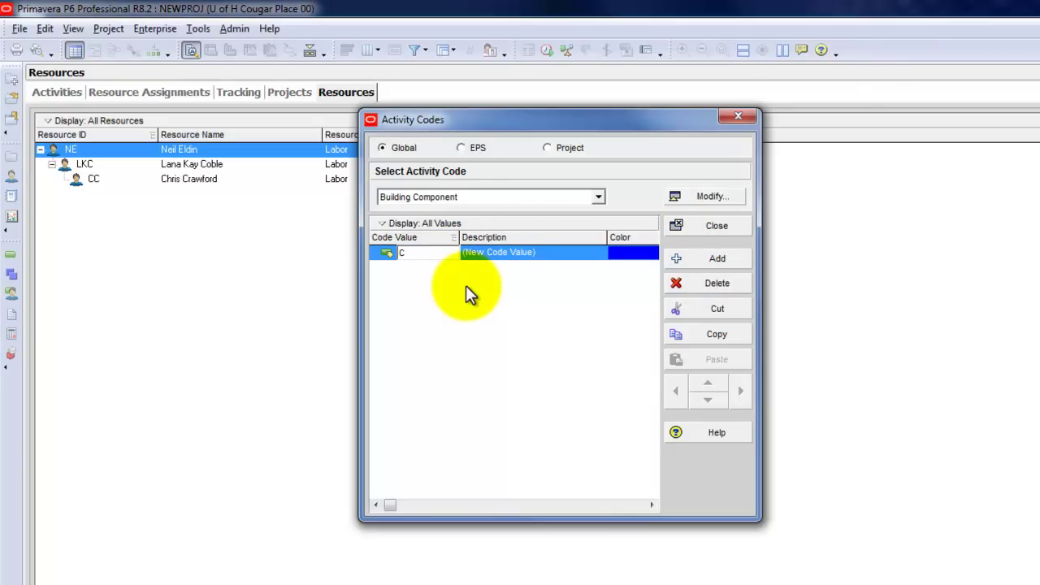
text(URTWL)
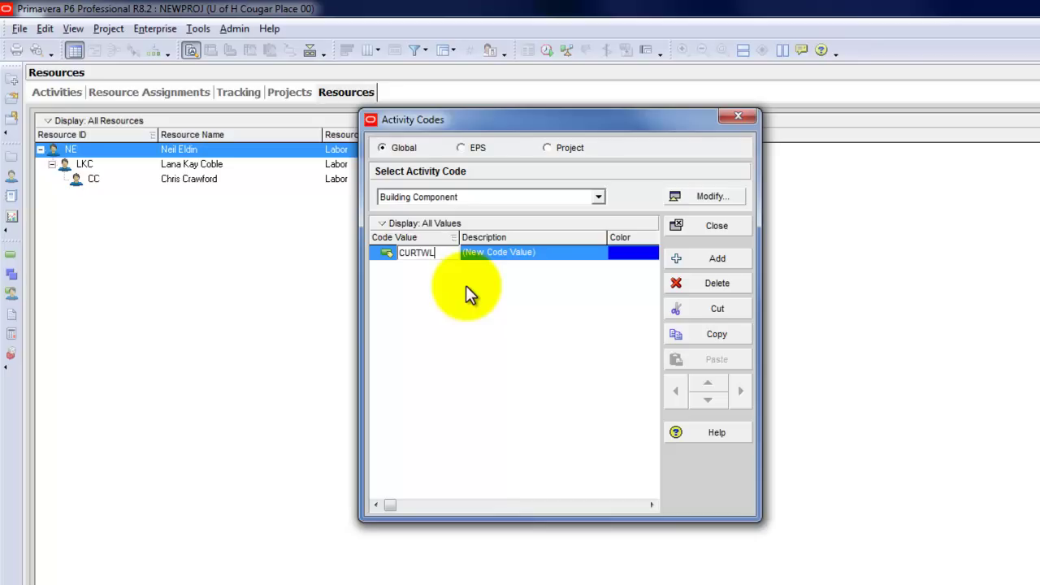
key(Tab)
text(Glass C)
text(tainwall)
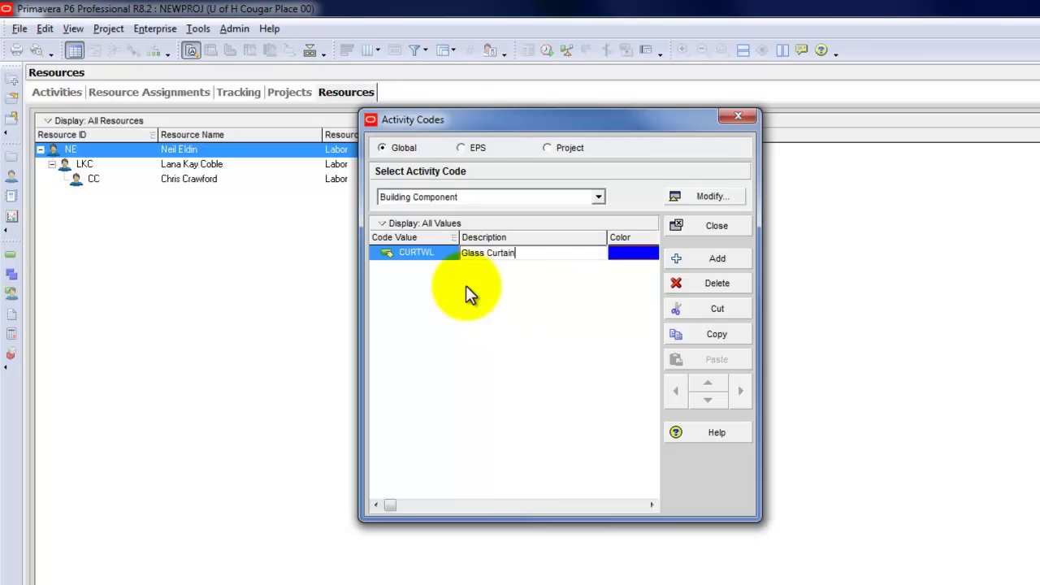
key(Return)
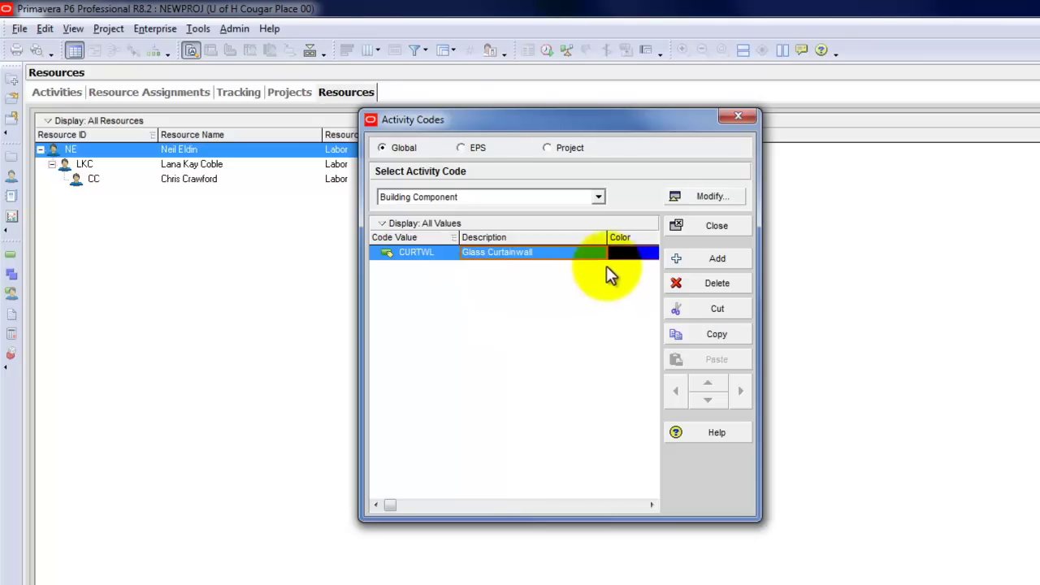
Add value MSNRY described as 'Masonry', then start another new value row
click(700, 255)
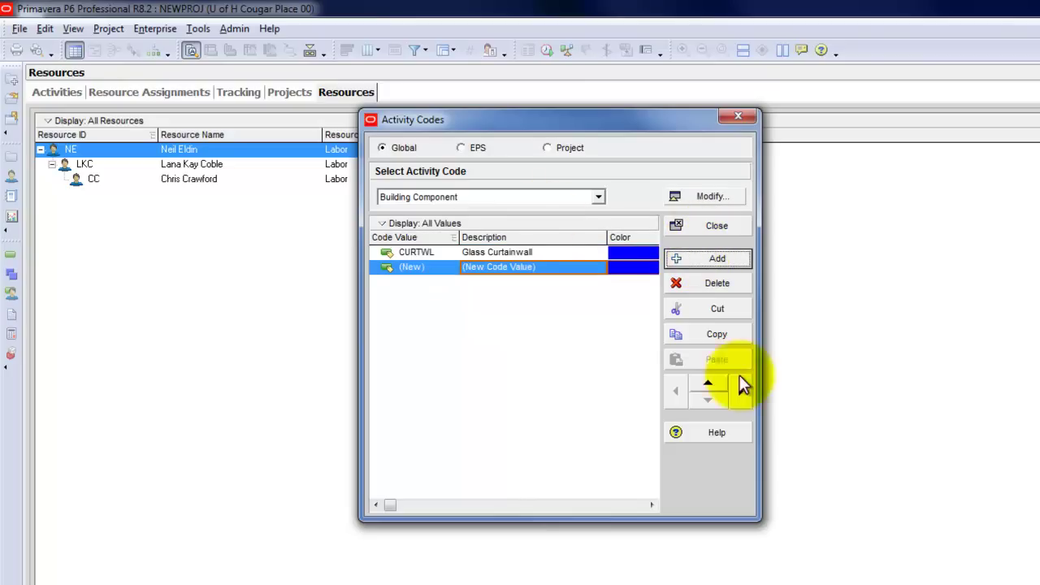
click(423, 269)
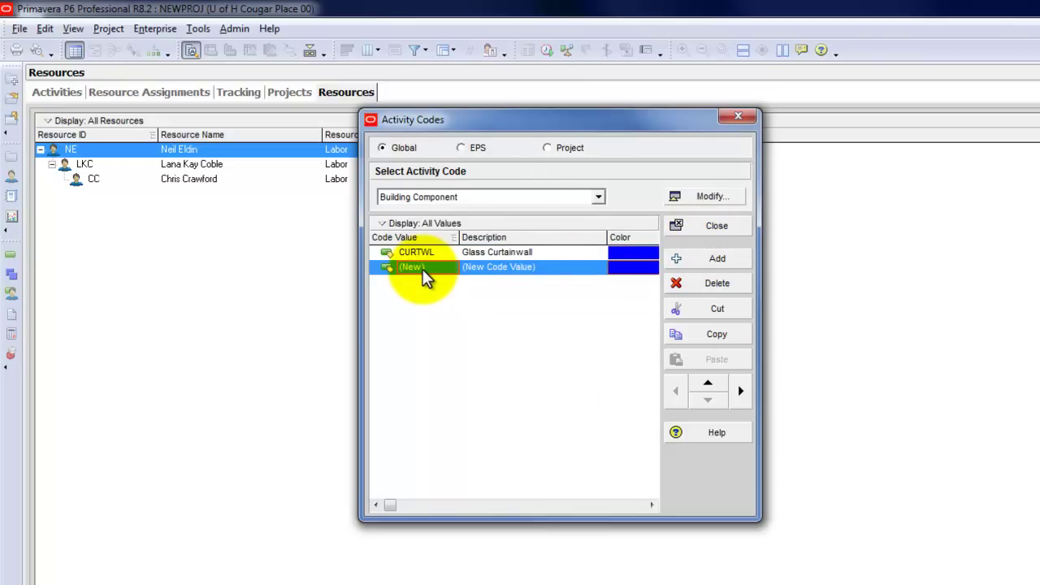
click(423, 269)
text(Ma)
key(BackSpace)
text(SNRY)
key(Return)
key(Tab)
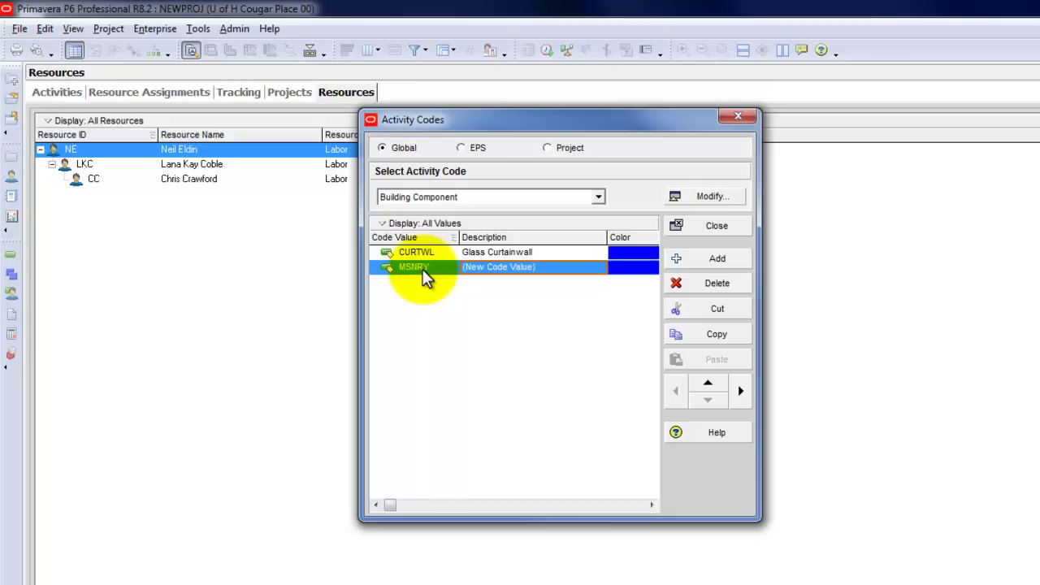
text(MASON)
key(BackSpace)
key(BackSpace)
key(BackSpace)
key(BackSpace)
key(BackSpace)
text(Masont)
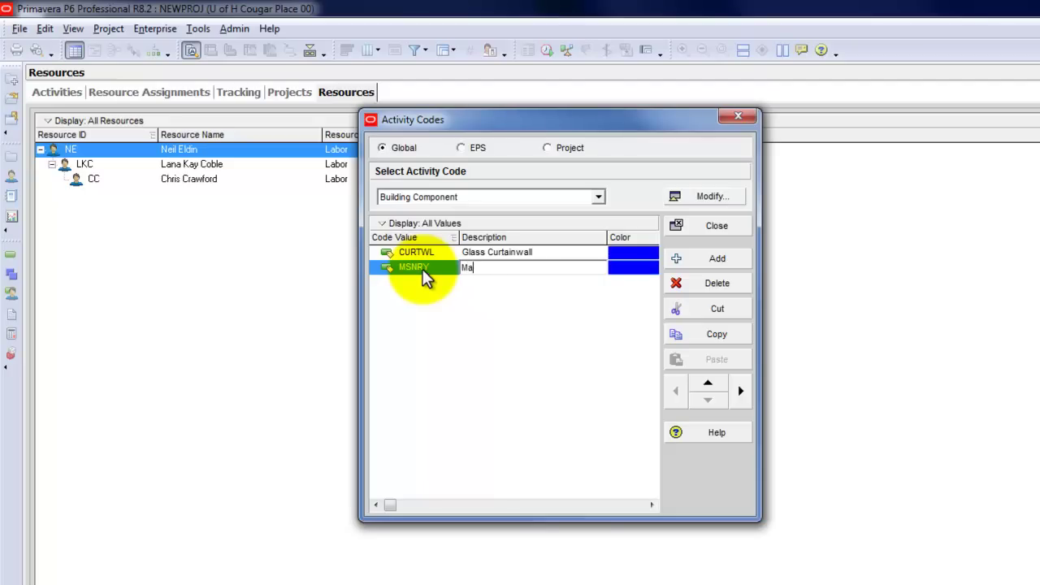
key(BackSpace)
text(ry)
key(BackSpace)
key(BackSpace)
text(ry)
key(Return)
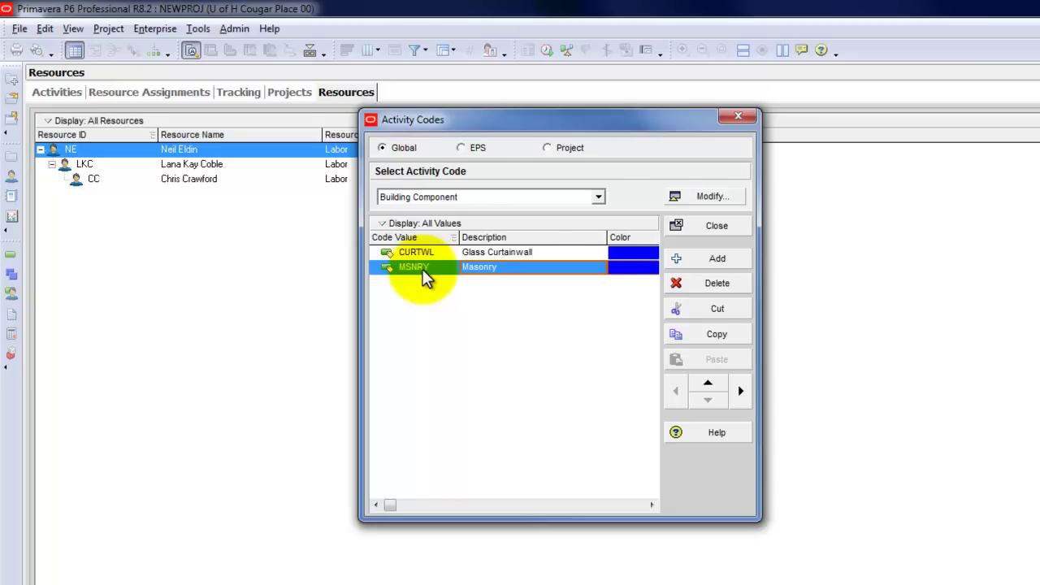
click(719, 258)
click(423, 282)
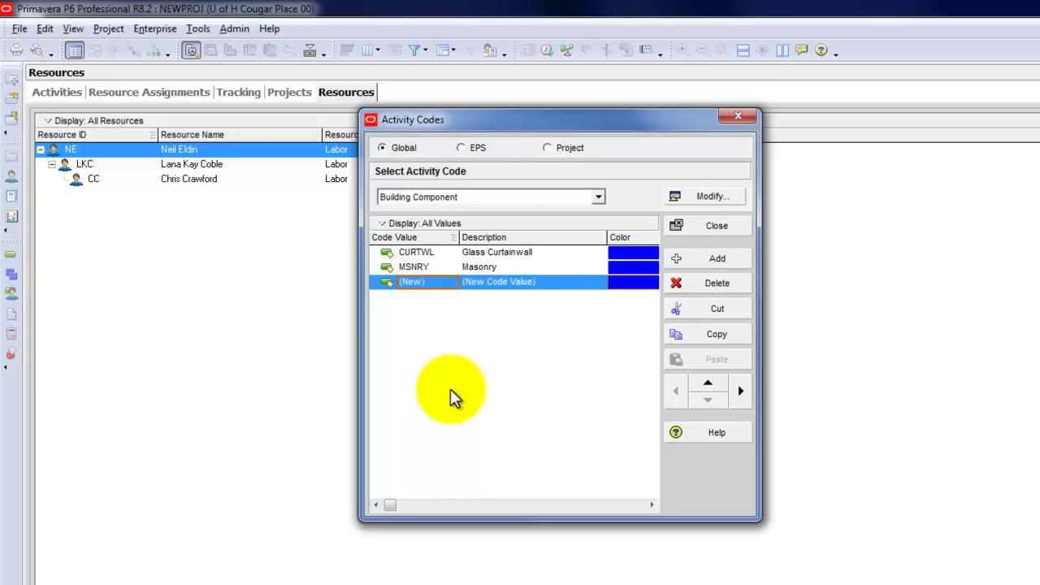
Enter value ROOF with description 'Roof'
text(ROOF)
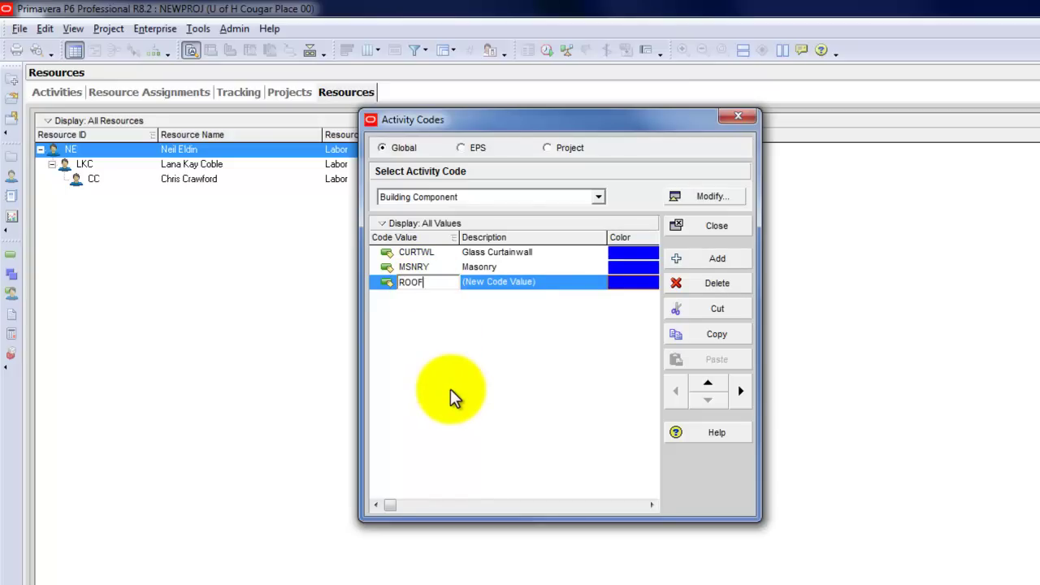
key(Tab)
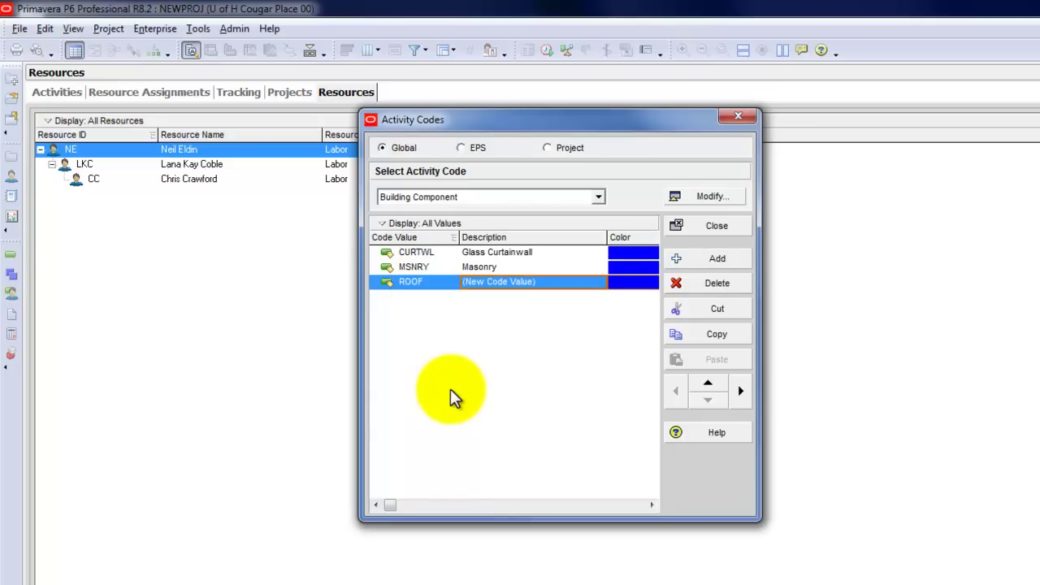
text(Roof)
key(Return)
Add value FDTION with description 'Foundation'
click(700, 258)
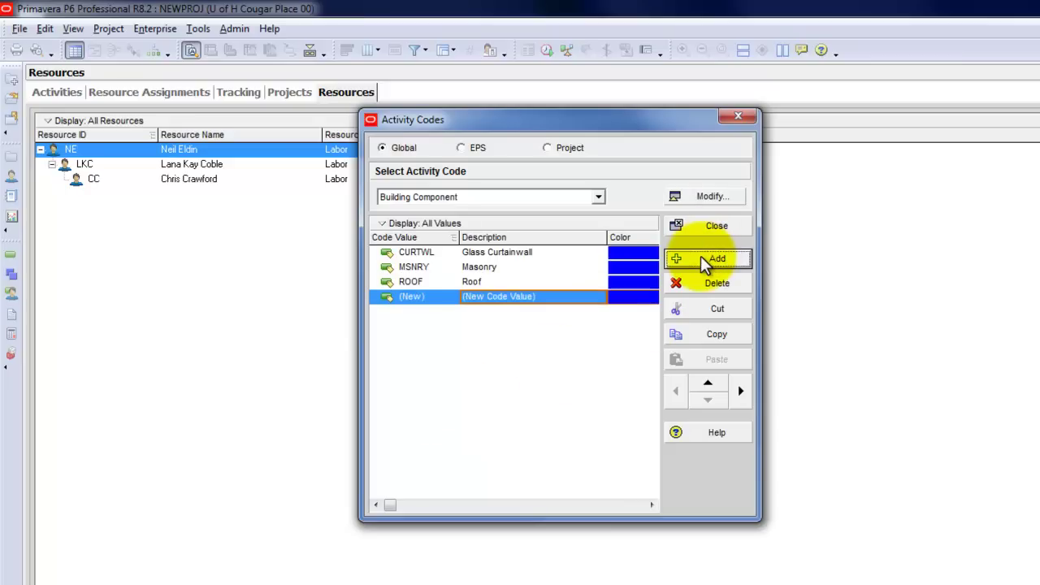
click(406, 299)
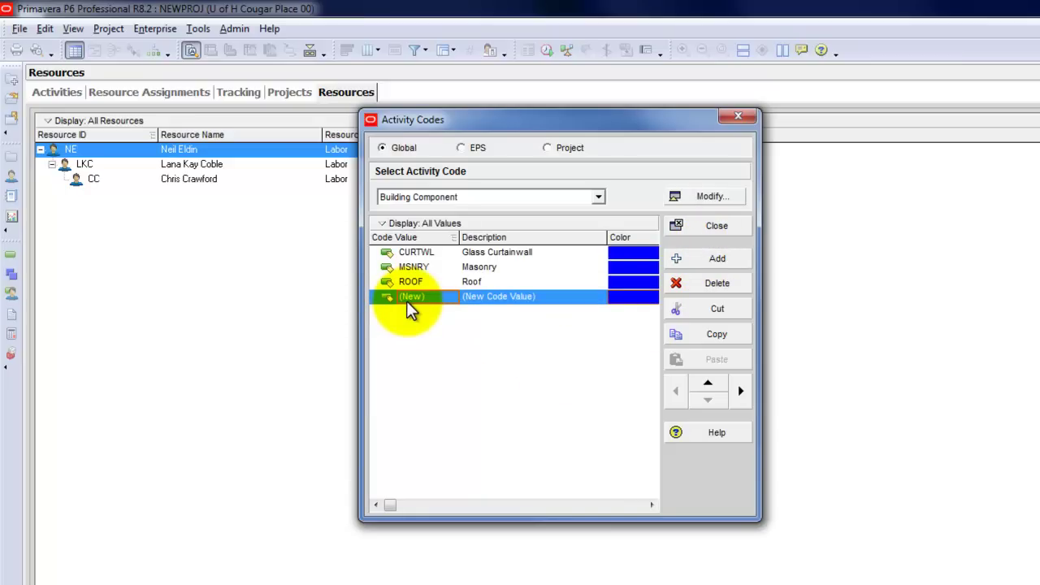
click(406, 299)
text(FU)
text(TION)
key(Tab)
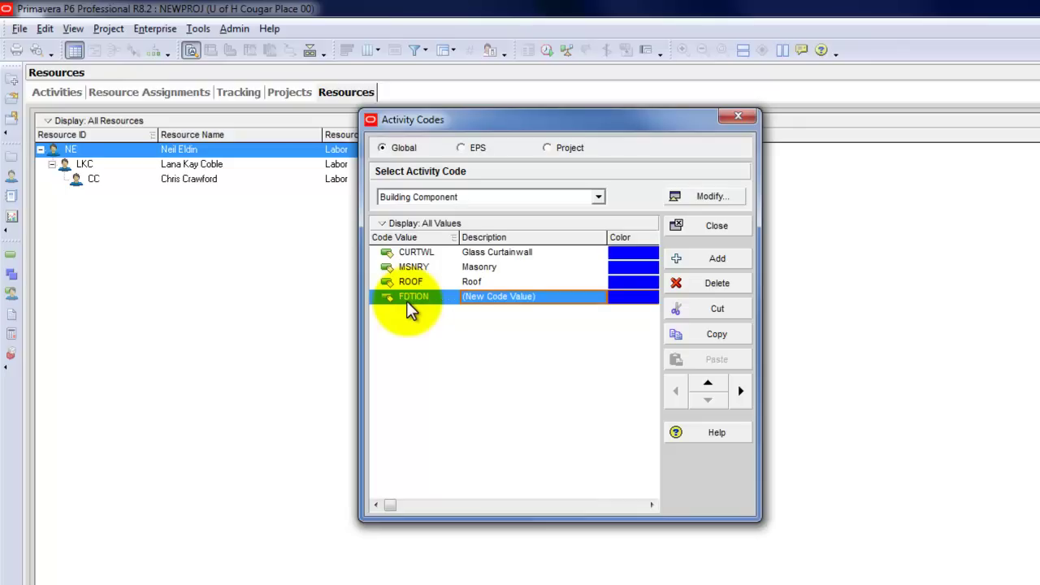
text(Foundation)
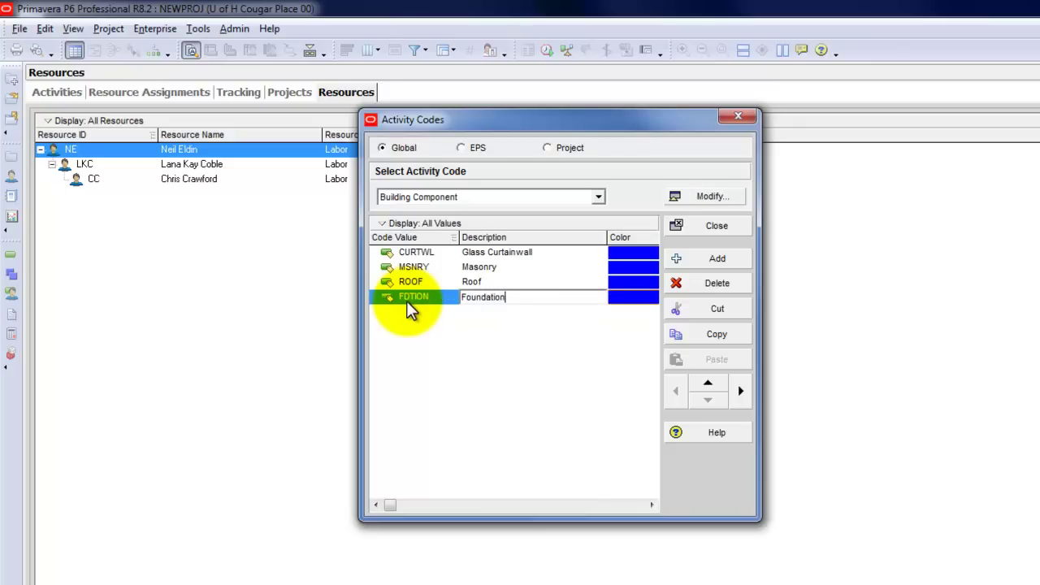
key(Return)
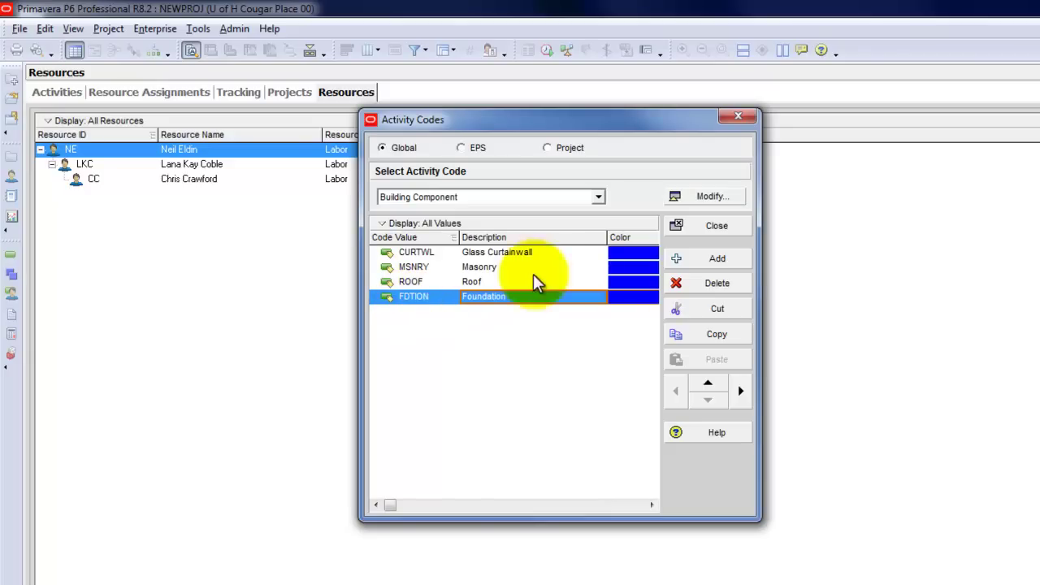
Add value STL STR with description 'Steel Structure'
click(692, 257)
click(429, 311)
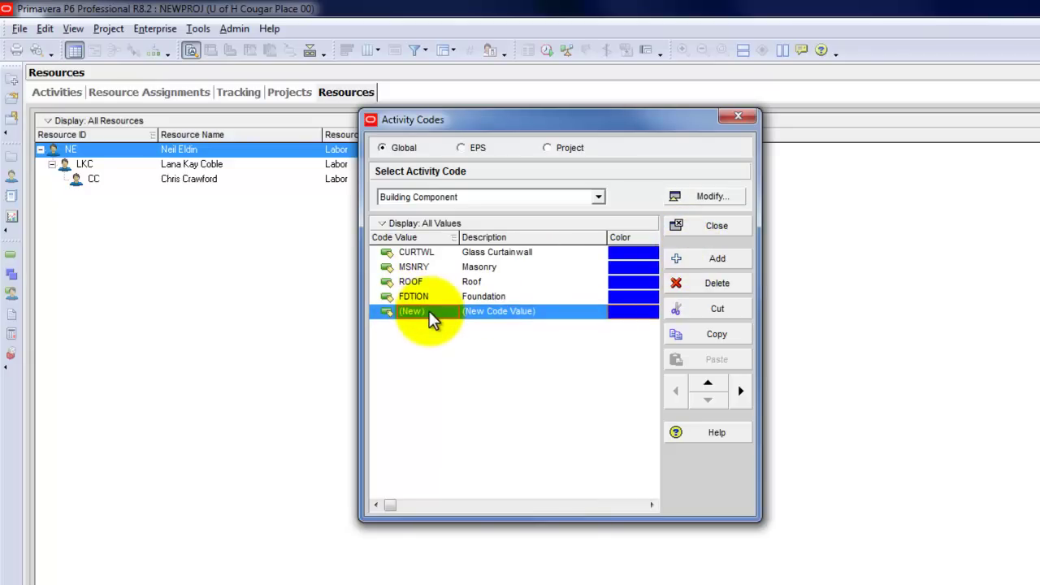
text(STTL)
key(BackSpace)
key(BackSpace)
text(L STR)
key(Tab)
text(St)
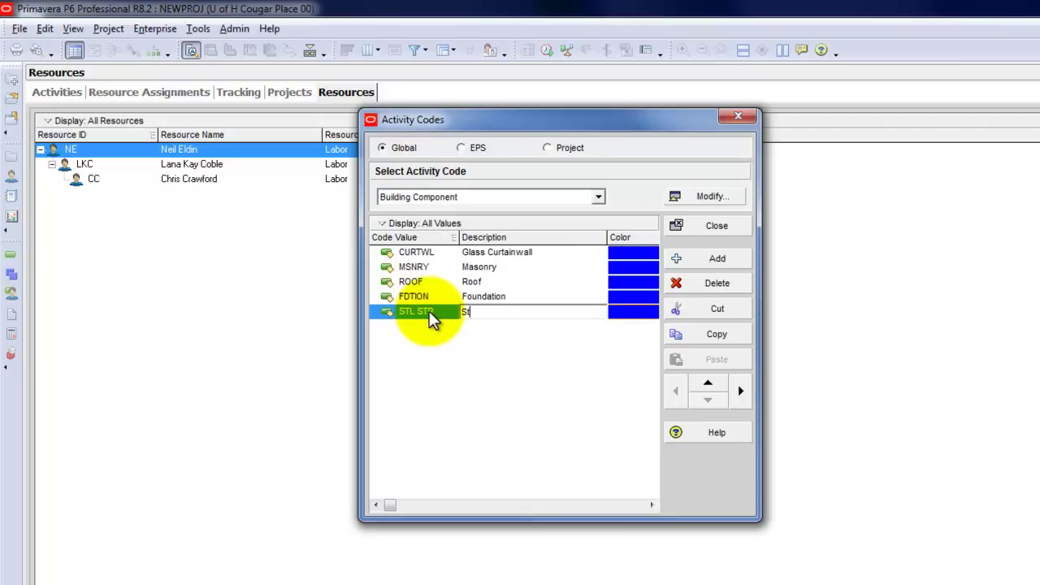
text(eel Structure)
key(Return)
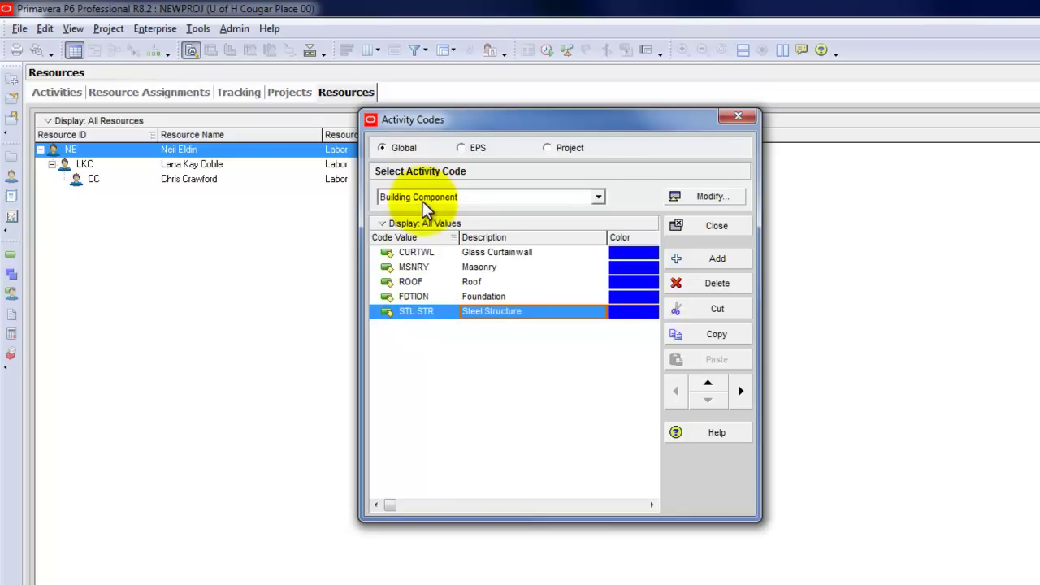
Switch to the Building Area code and add value 'Area A'
click(595, 196)
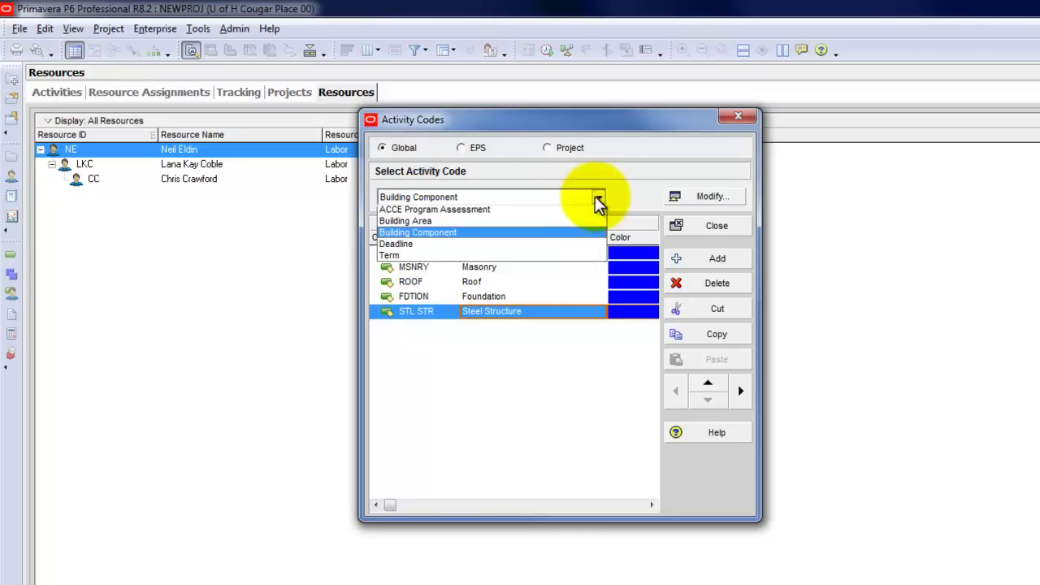
click(558, 220)
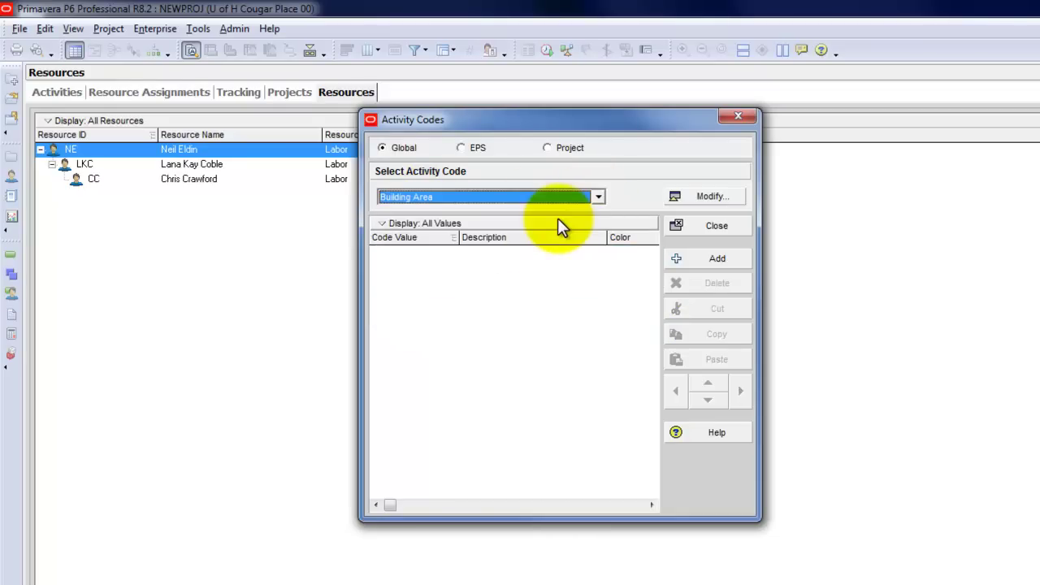
click(687, 259)
click(433, 253)
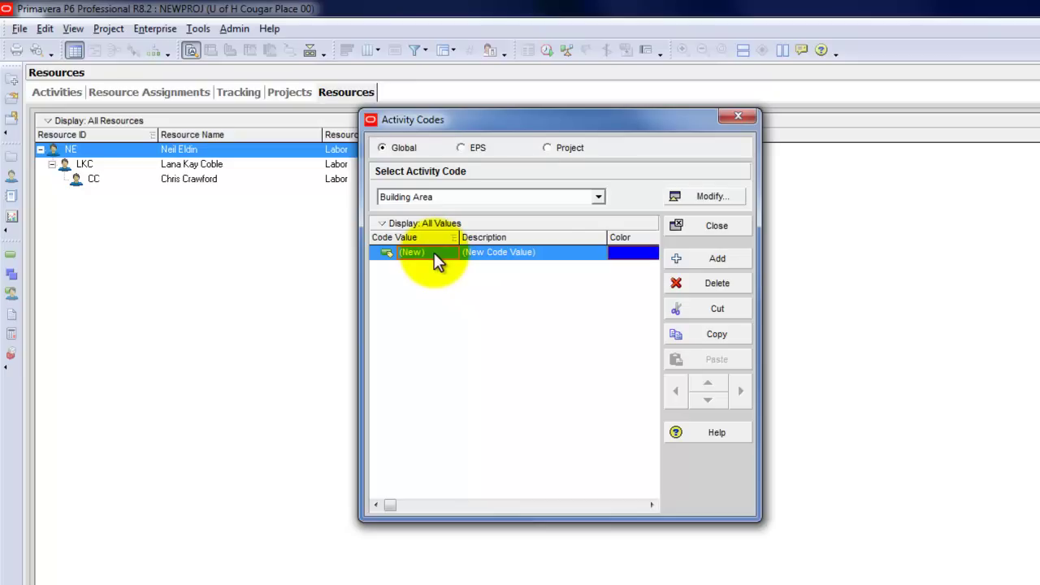
text(Area A)
key(Return)
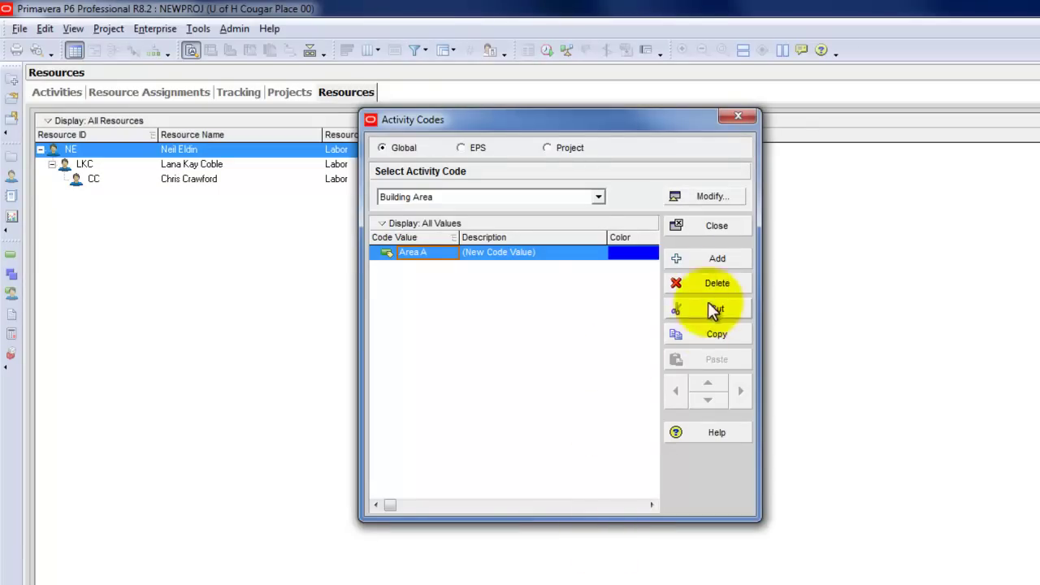
Add value 'Area B' with description 'Area B'
click(707, 261)
click(440, 269)
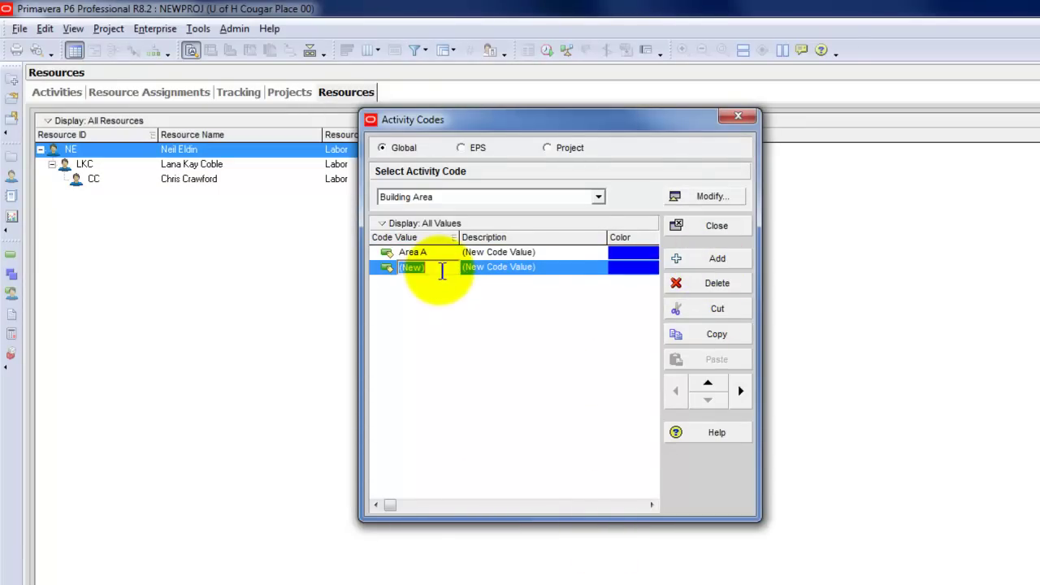
text(Area B)
key(Return)
key(Tab)
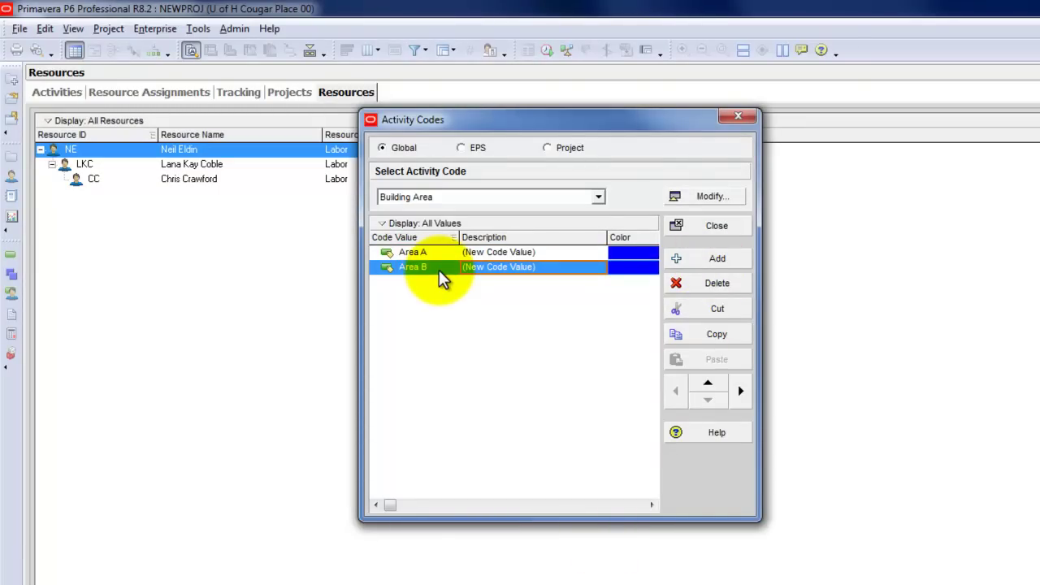
text(Area A)
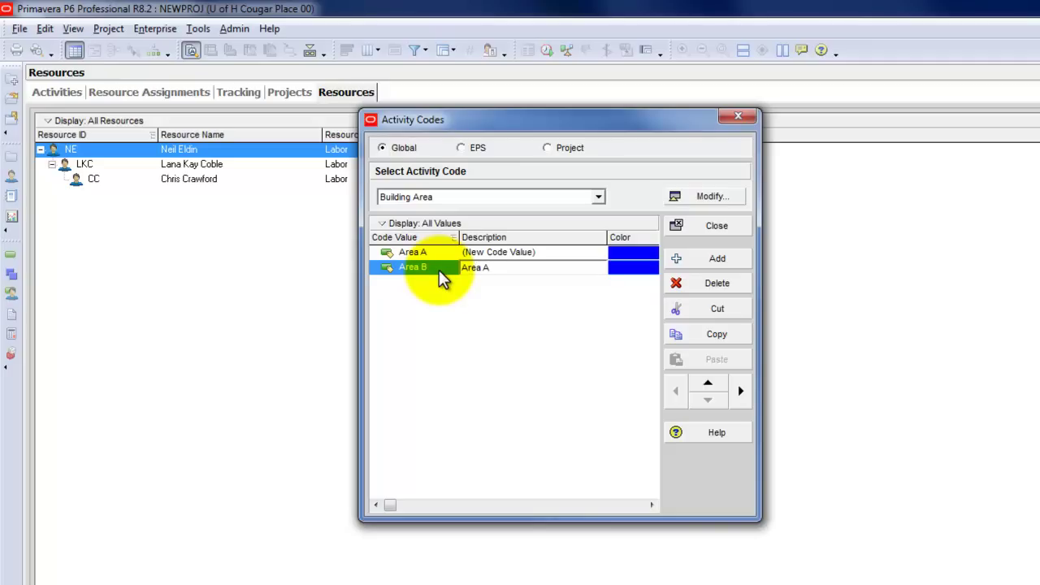
key(BackSpace)
text(B)
key(Return)
Add 'Area C', fill descriptions 'Area C' and 'Area A', and close the window
click(680, 257)
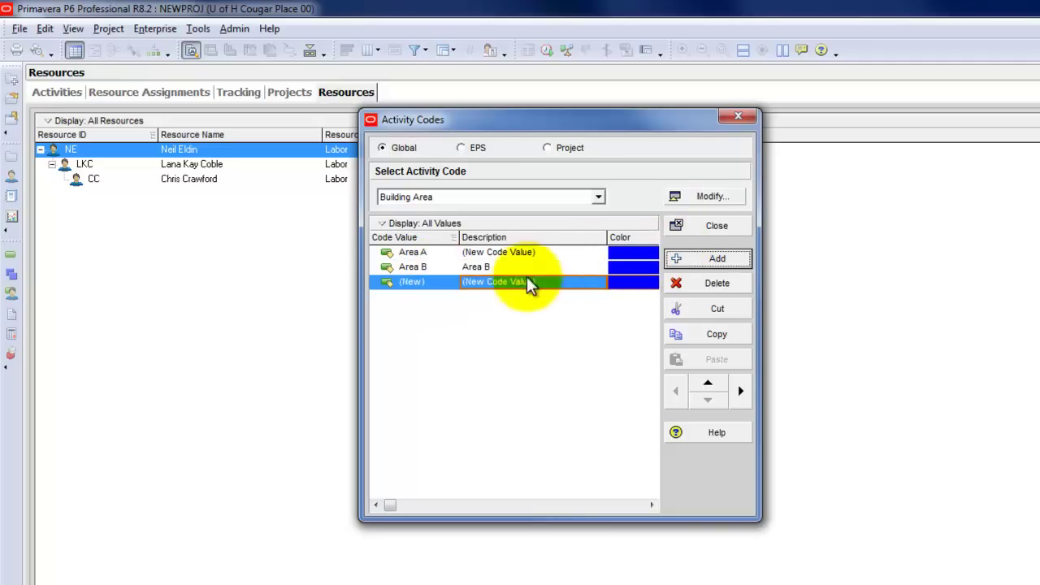
click(435, 286)
text(Area C)
key(Return)
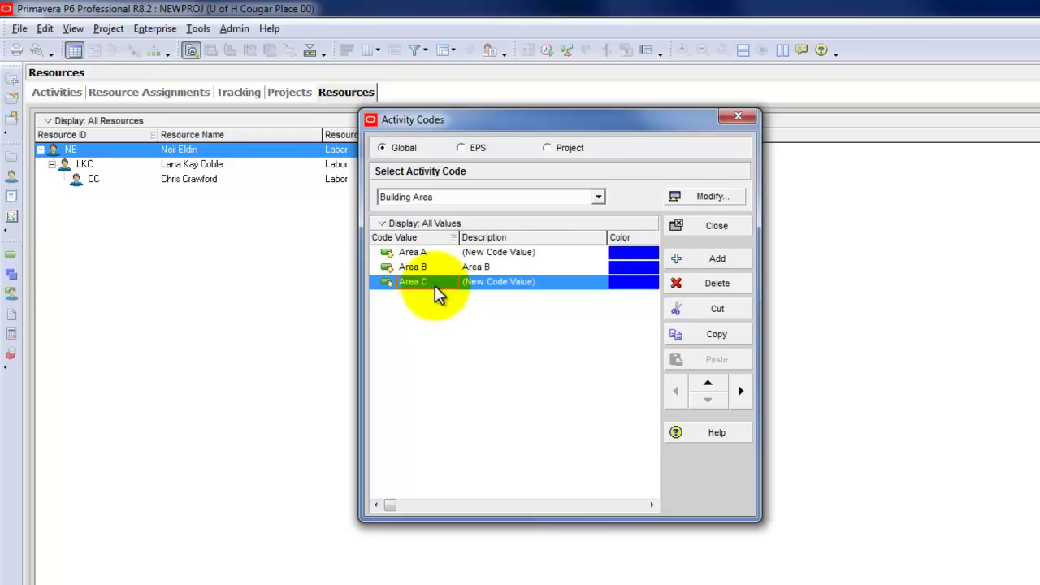
click(480, 283)
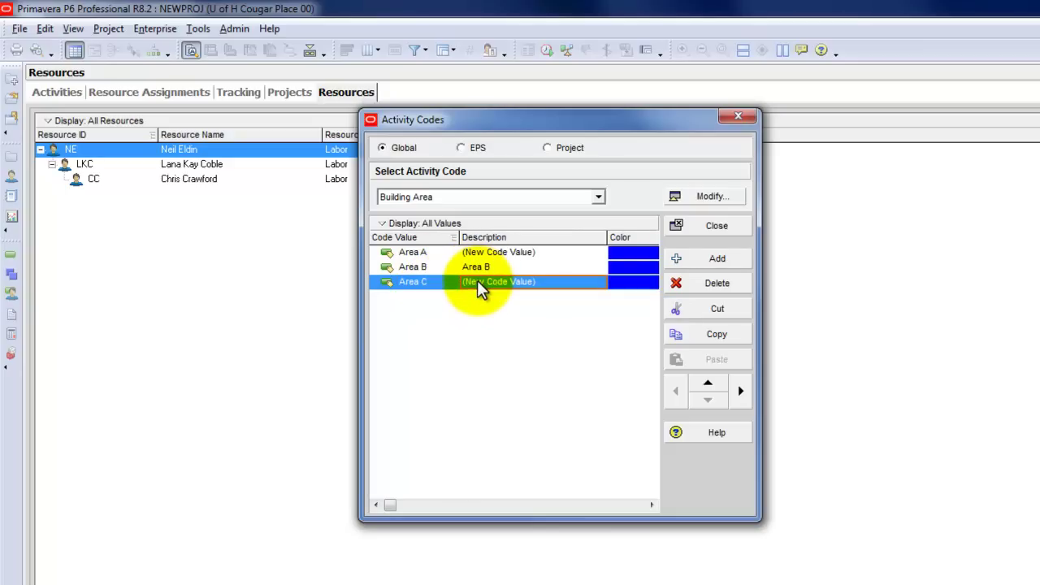
text(Area C)
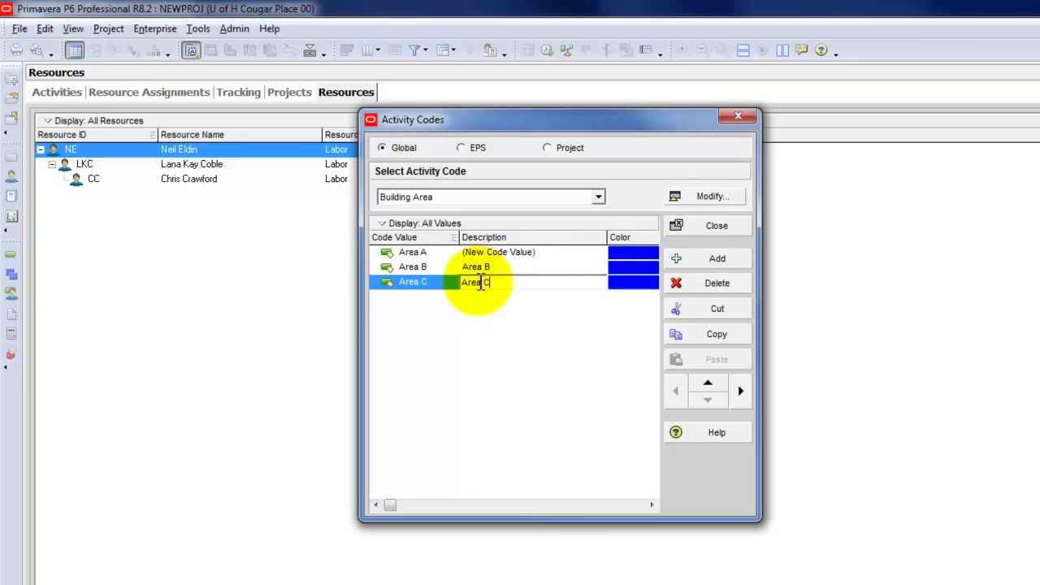
key(Return)
click(498, 254)
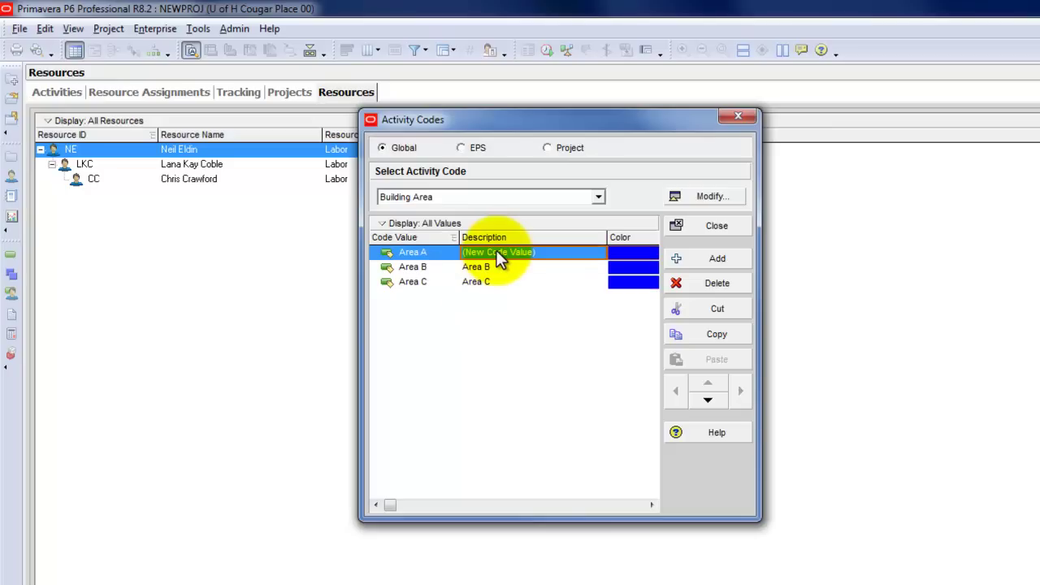
text(Area A)
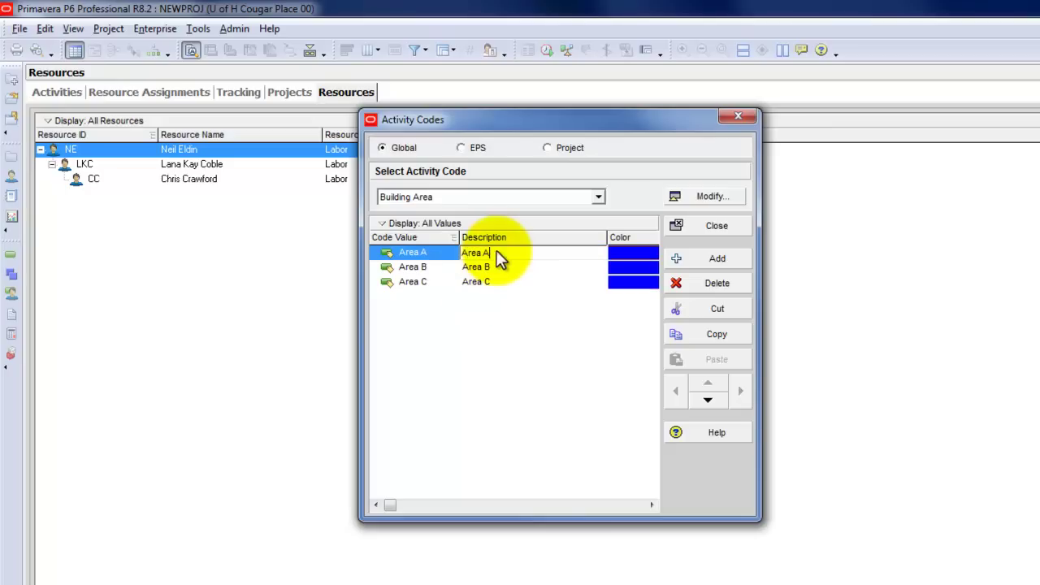
key(Return)
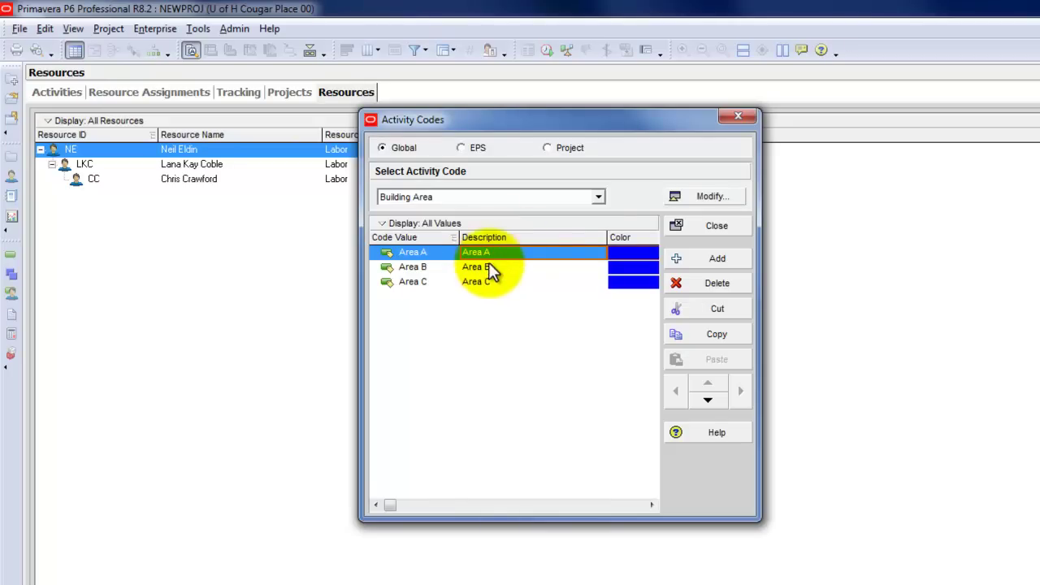
click(736, 118)
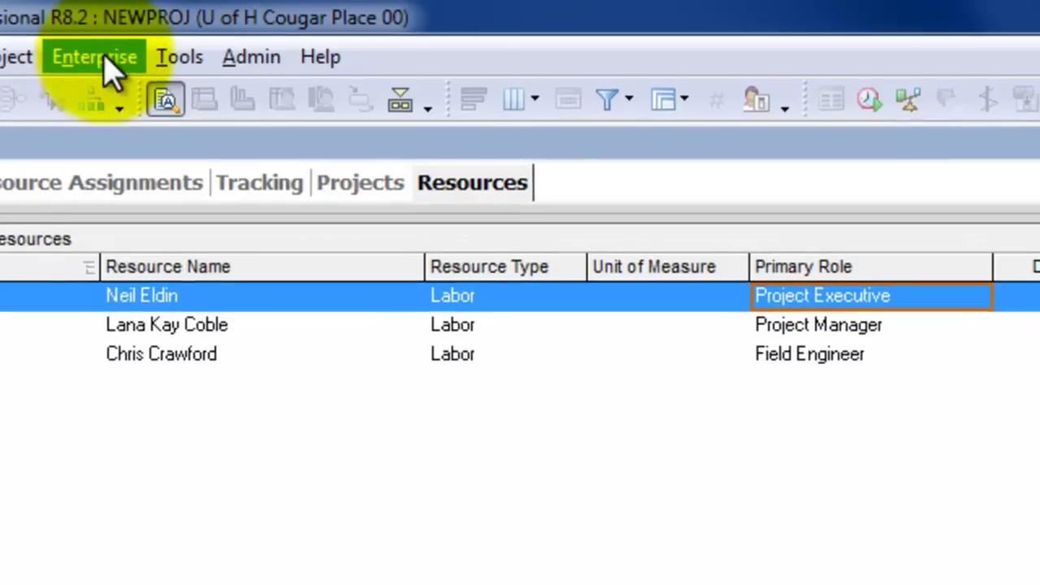
Inspect the Enterprise Project Structure (UH CM, CCC, UHFPC), close it and reopen the Enterprise menu
click(157, 29)
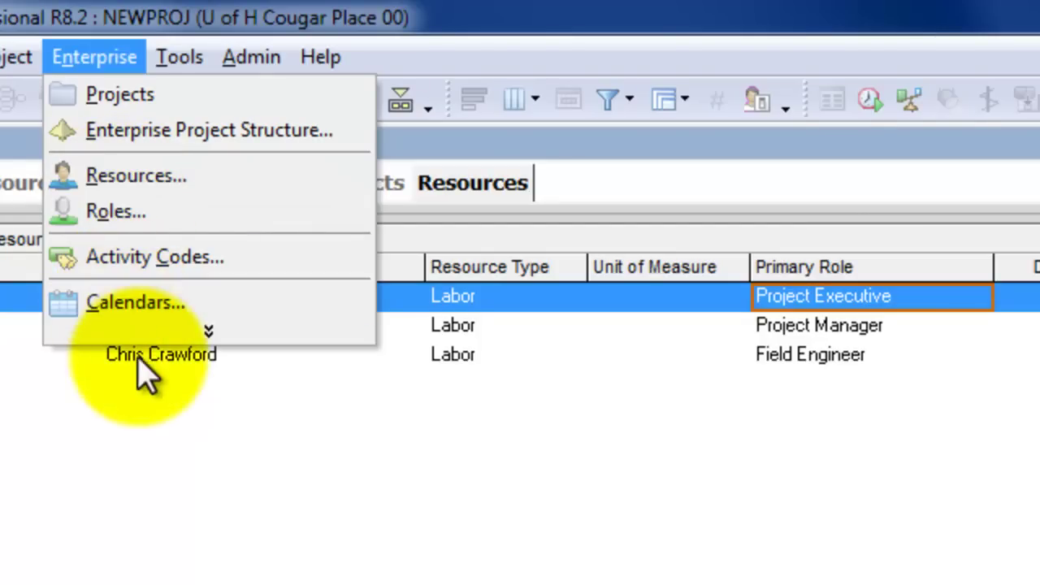
click(195, 336)
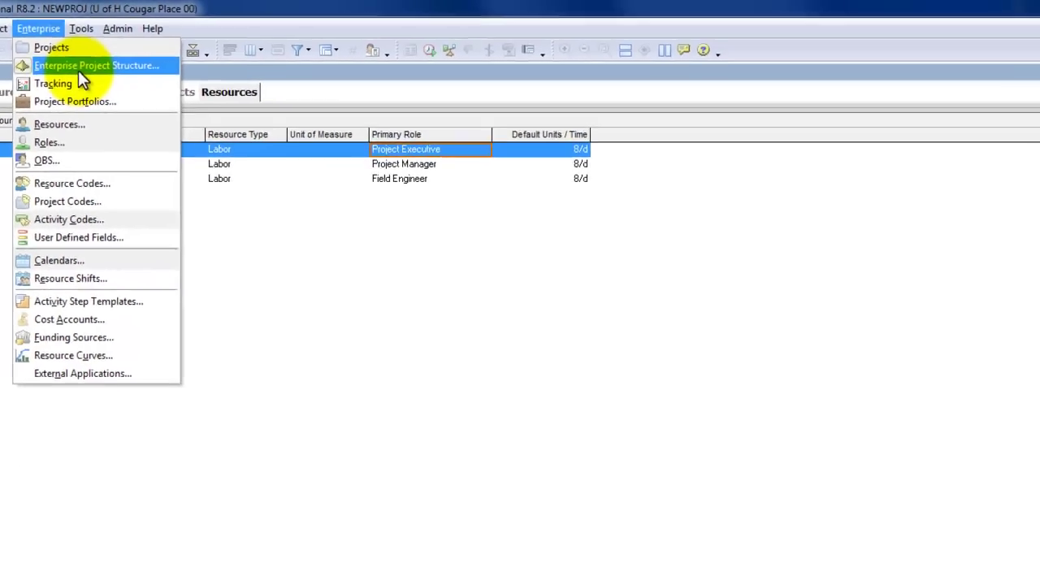
click(78, 69)
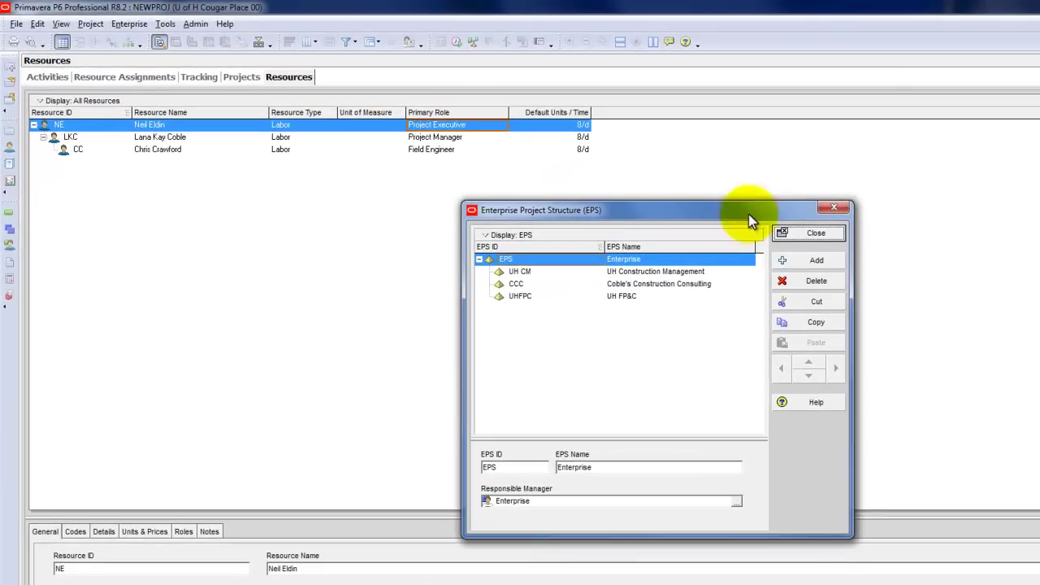
click(815, 233)
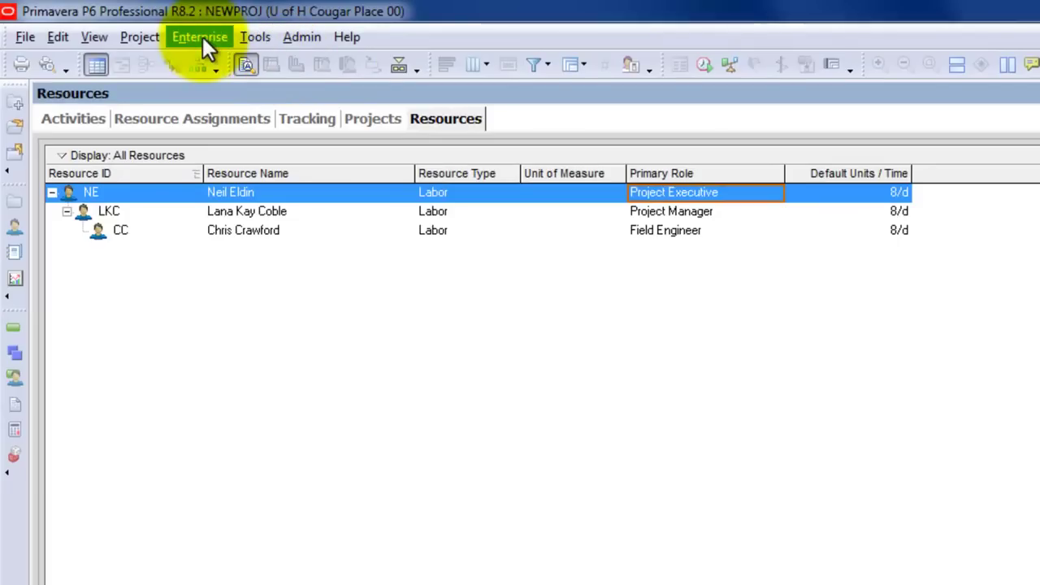
click(202, 37)
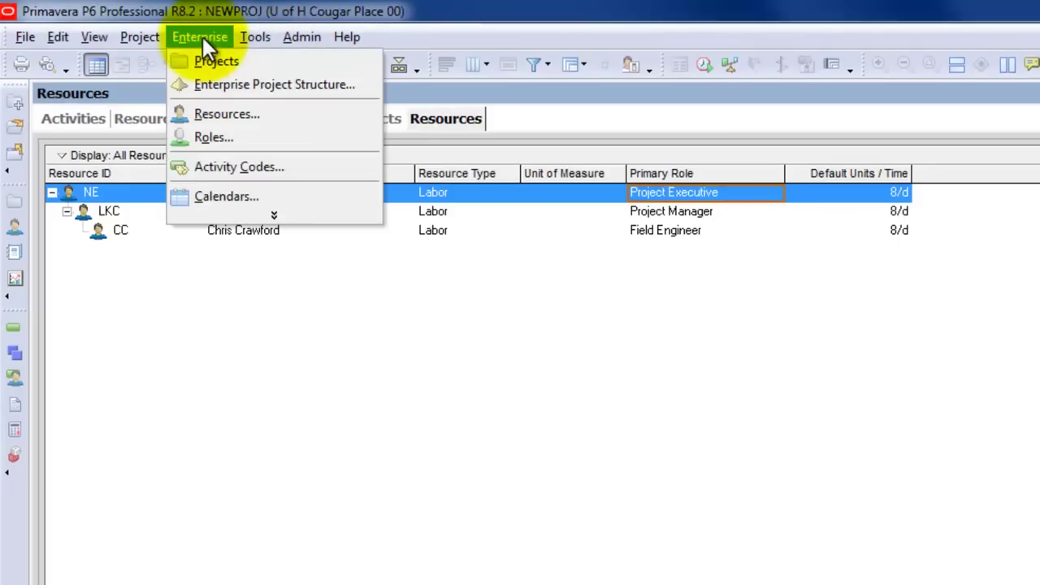
Add EPS node CNST 3331 named 'UH Construction Scheduling Class' under Enterprise
click(204, 81)
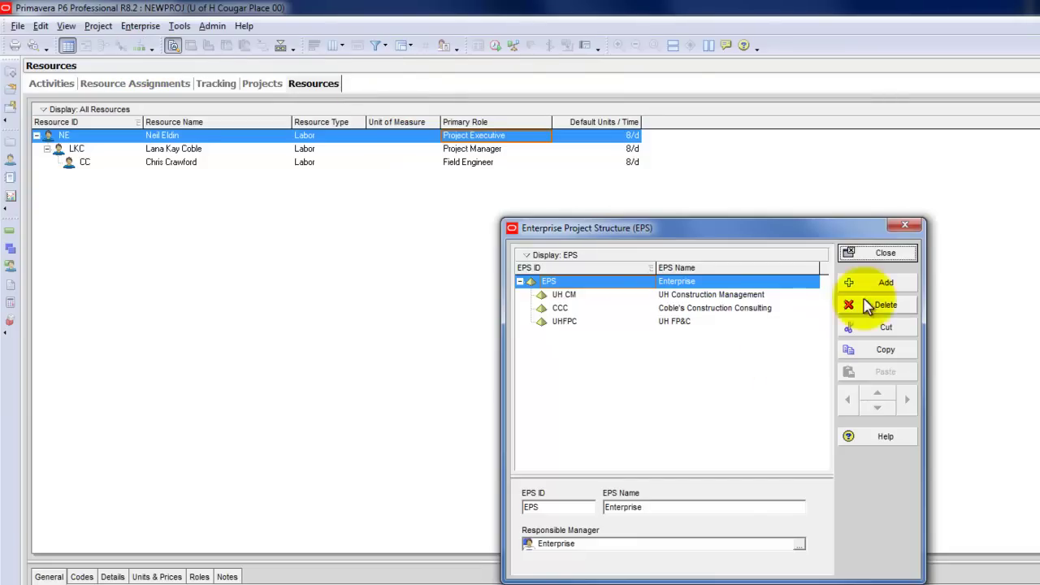
click(881, 289)
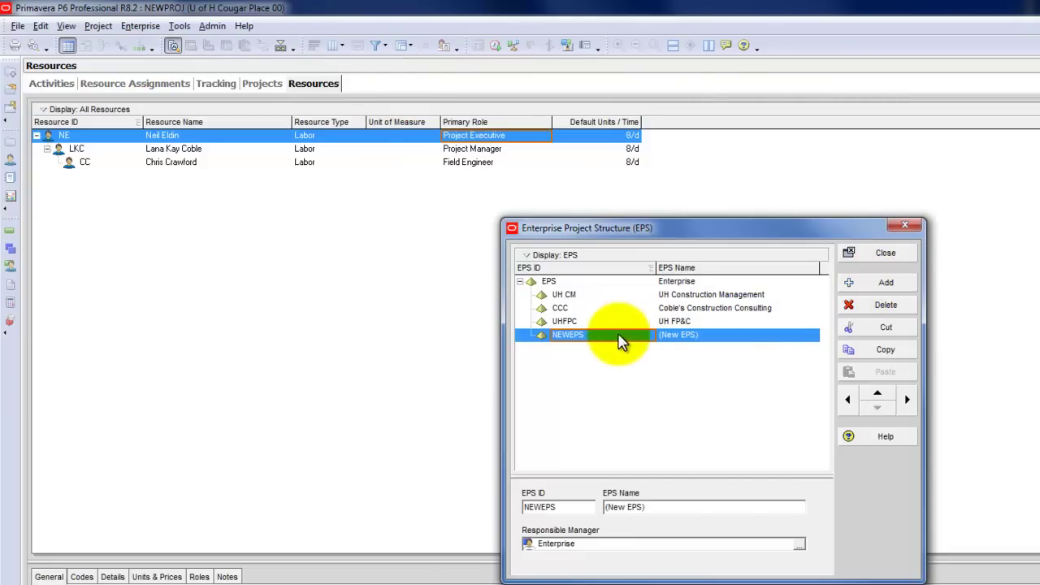
click(607, 336)
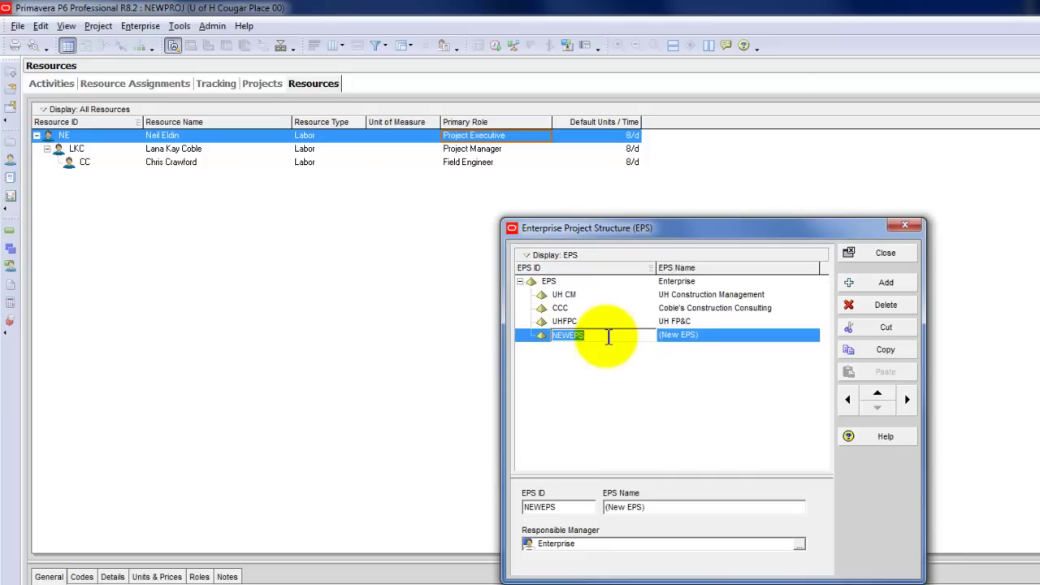
text(UH)
key(Tab)
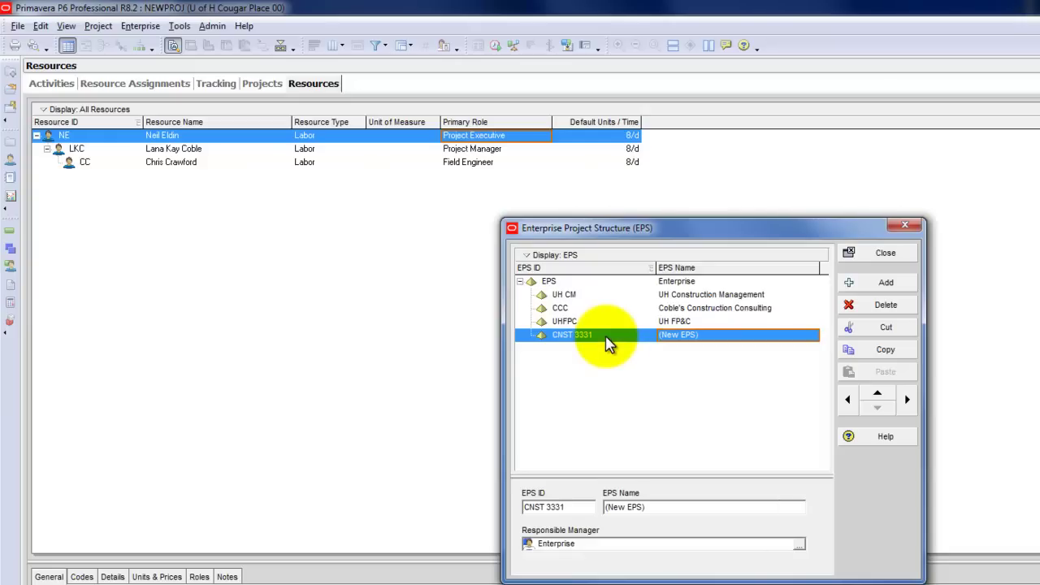
text(Construction Scheduling Class)
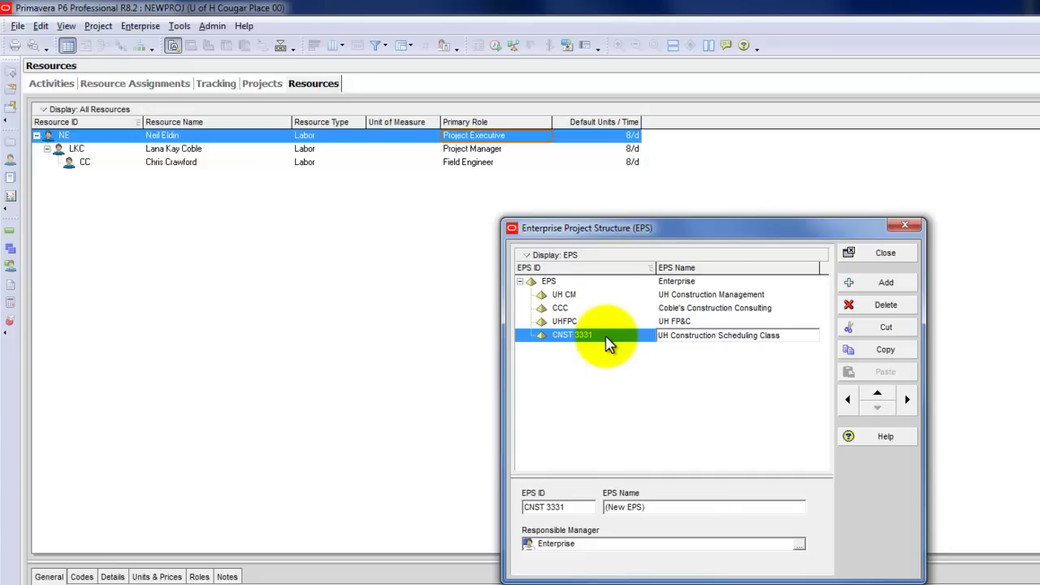
key(Return)
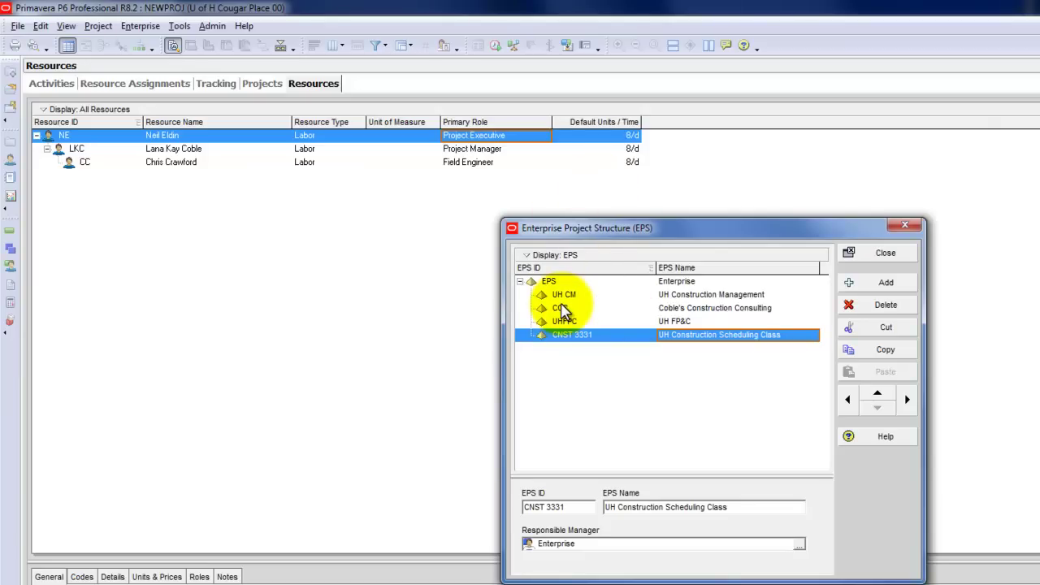
click(875, 255)
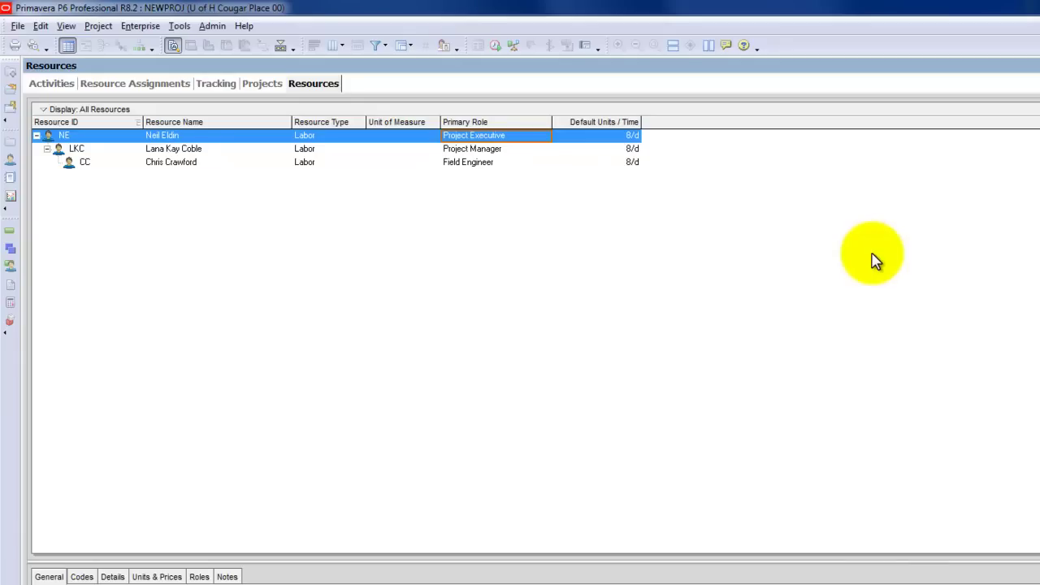
Switch to the enterprise Projects view and enlarge the project list area
click(139, 25)
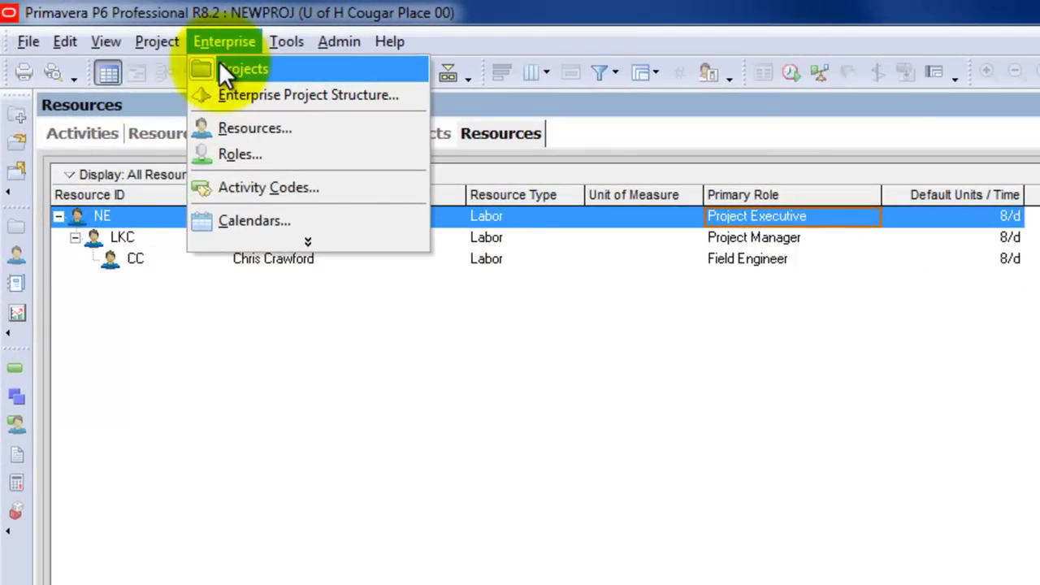
click(220, 65)
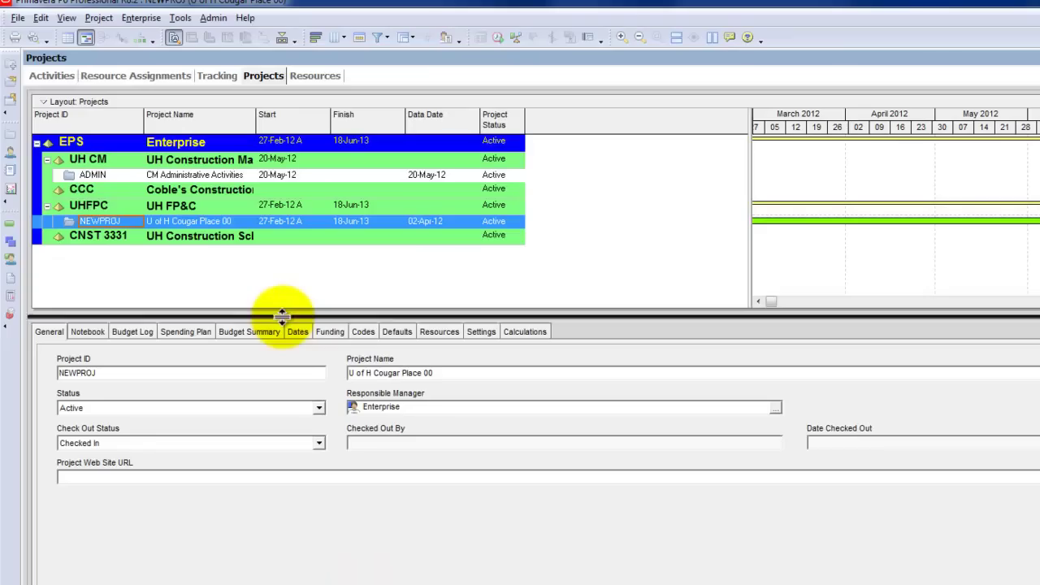
drag(304, 348, 322, 515)
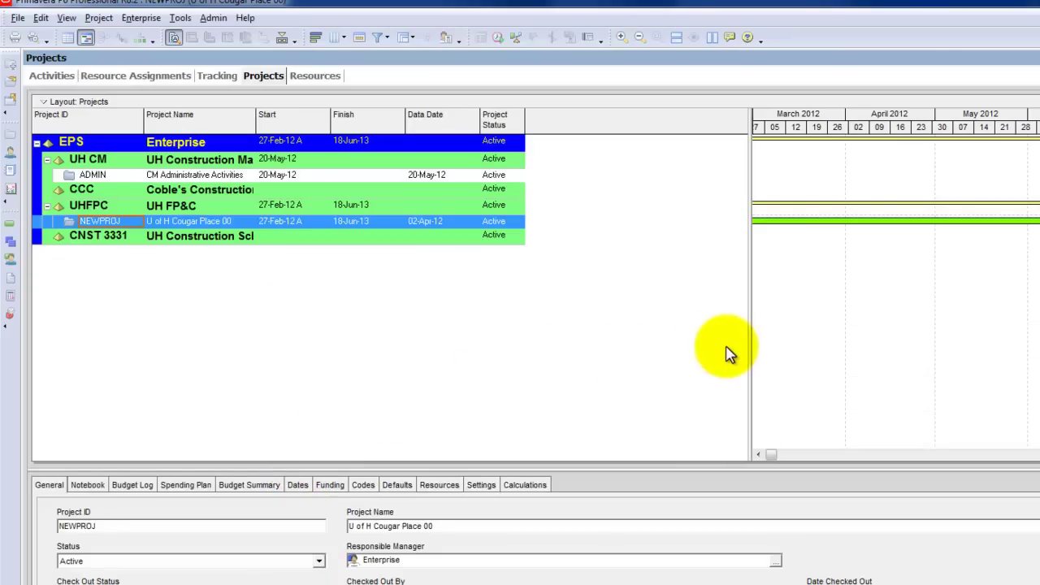
mouse_move(750, 342)
mouse_down()
mouse_move(536, 336)
mouse_move(506, 325)
mouse_up()
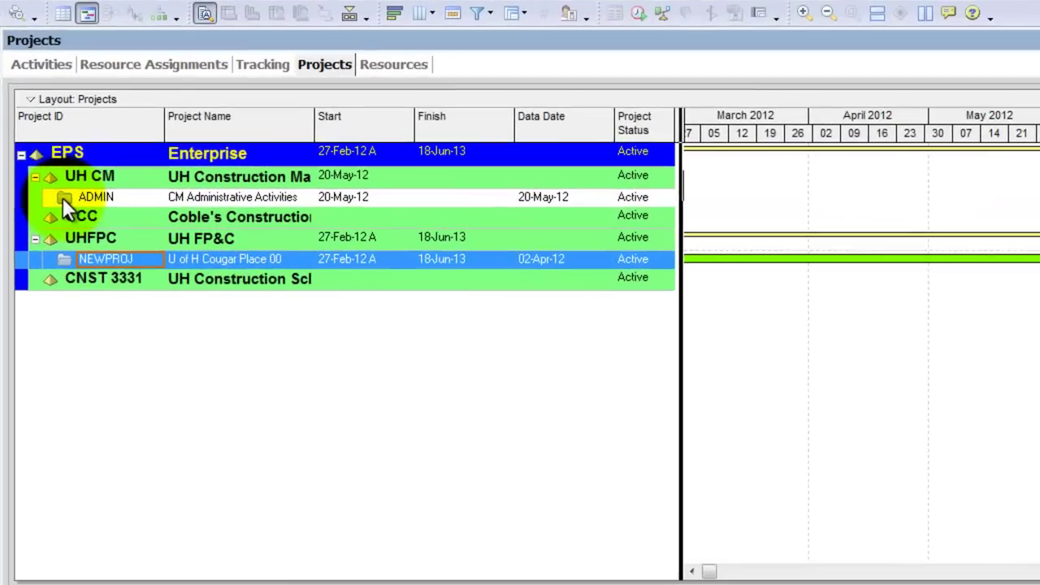
Open the NEWPROJ project, return to the Projects list, and select ADMIN
right_click(62, 198)
click(73, 205)
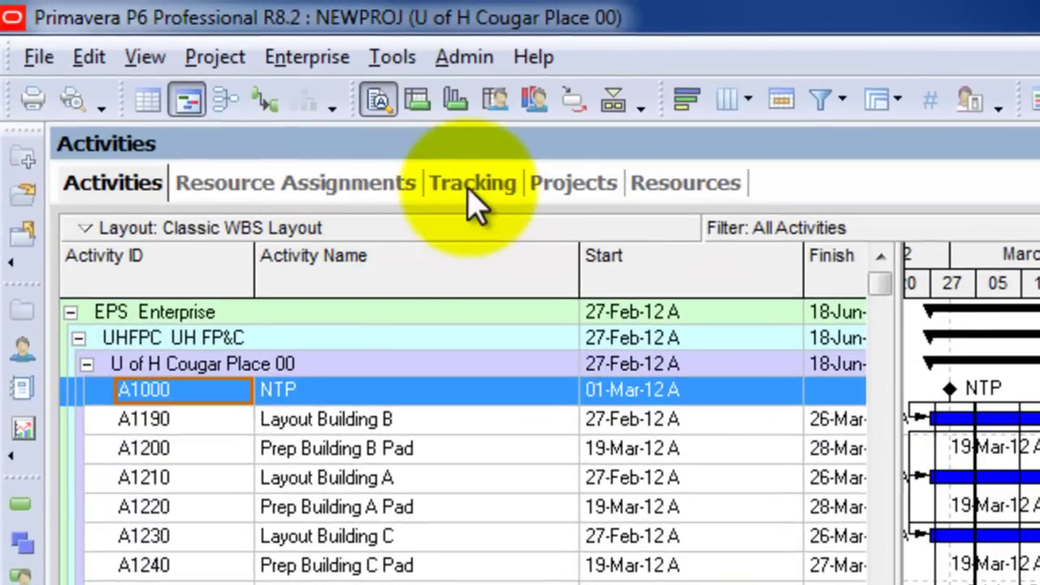
click(279, 52)
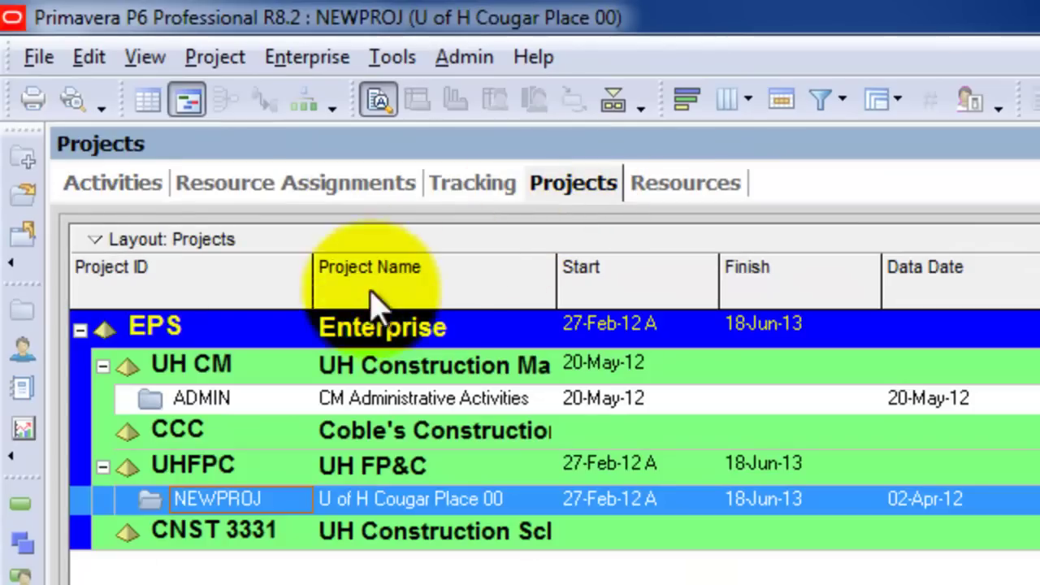
click(149, 403)
right_click(154, 398)
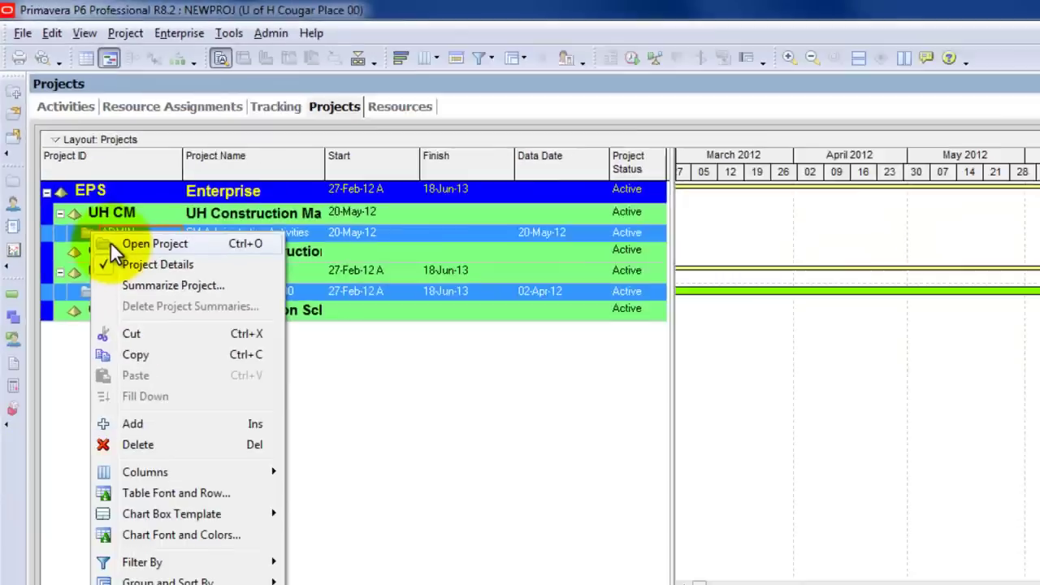
Open the ADMIN project, return to the Projects list, and scroll the Gantt chart
click(195, 419)
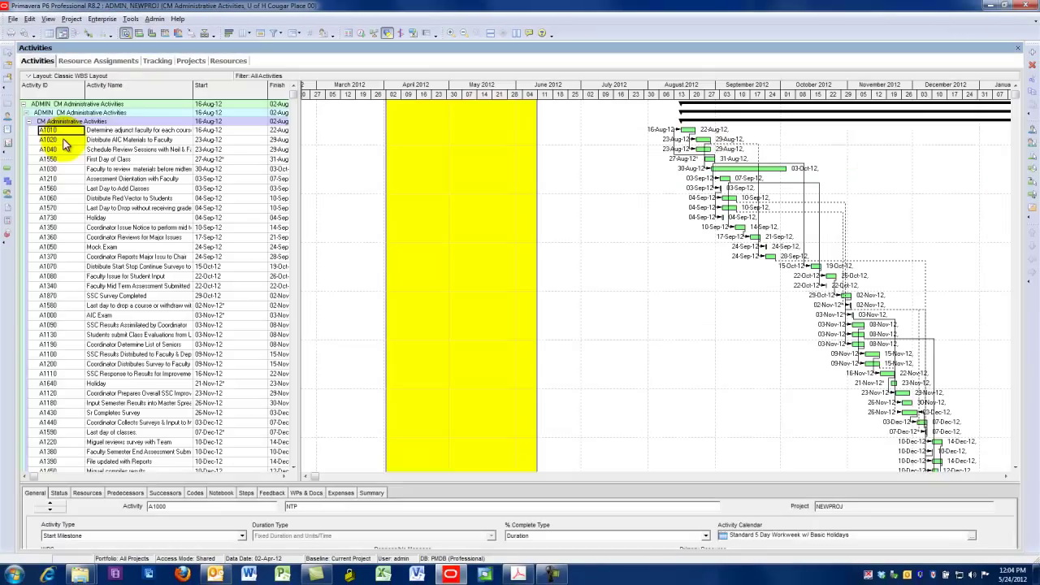
click(188, 63)
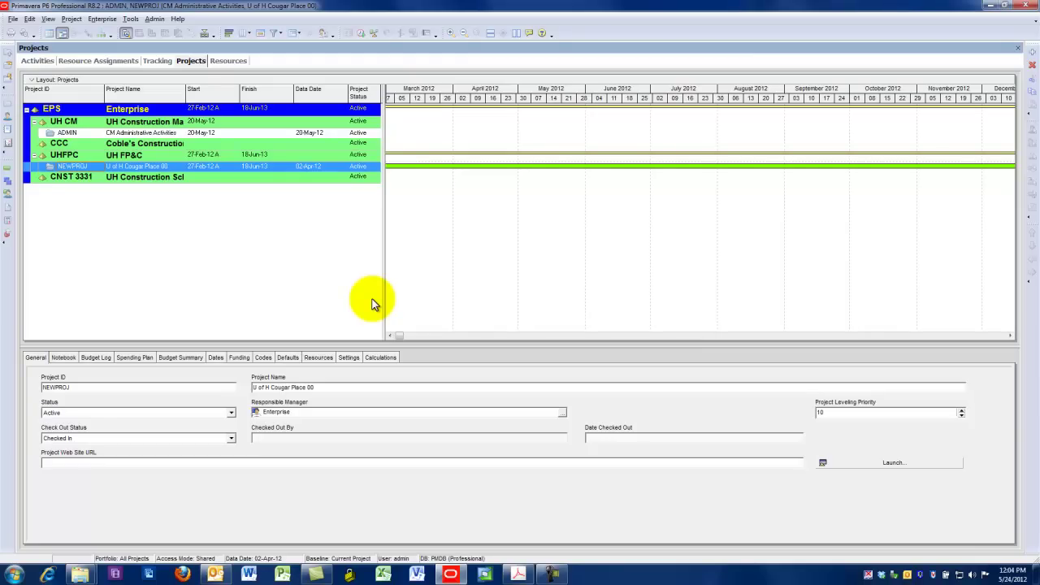
click(993, 334)
click(992, 335)
click(992, 335)
click(993, 335)
click(992, 334)
click(993, 335)
click(992, 335)
click(993, 335)
click(992, 335)
click(993, 335)
click(992, 335)
click(993, 335)
click(992, 334)
click(992, 335)
click(993, 335)
click(993, 335)
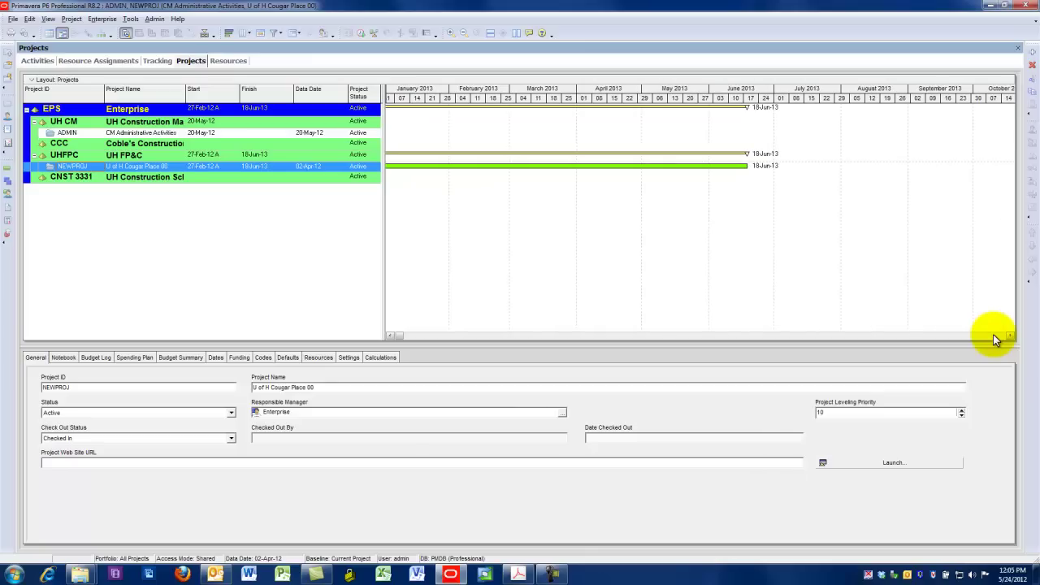
click(993, 335)
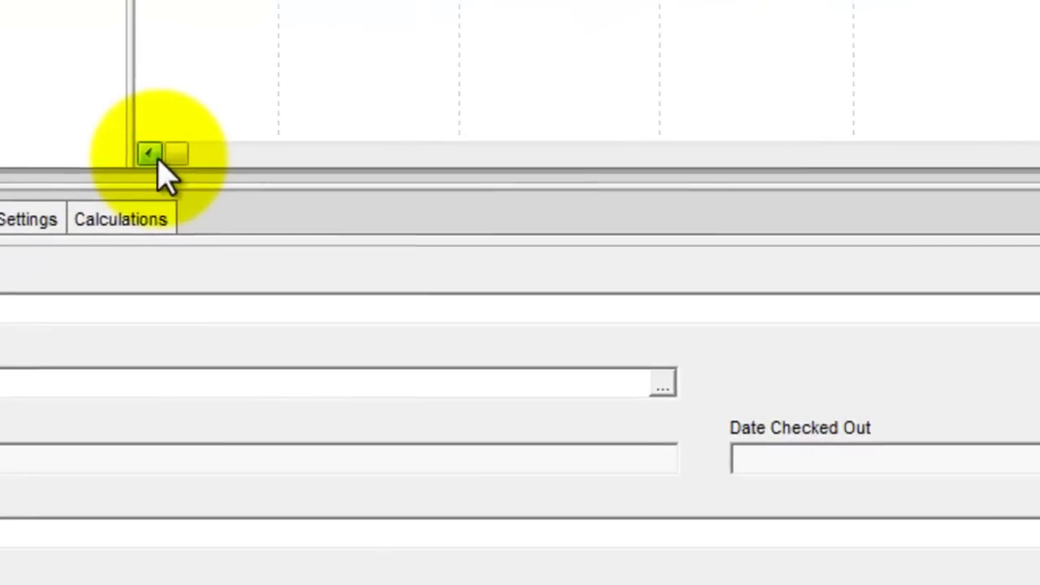
Adjust the Gantt chart view and select the CNST 3331 EPS node
click(158, 159)
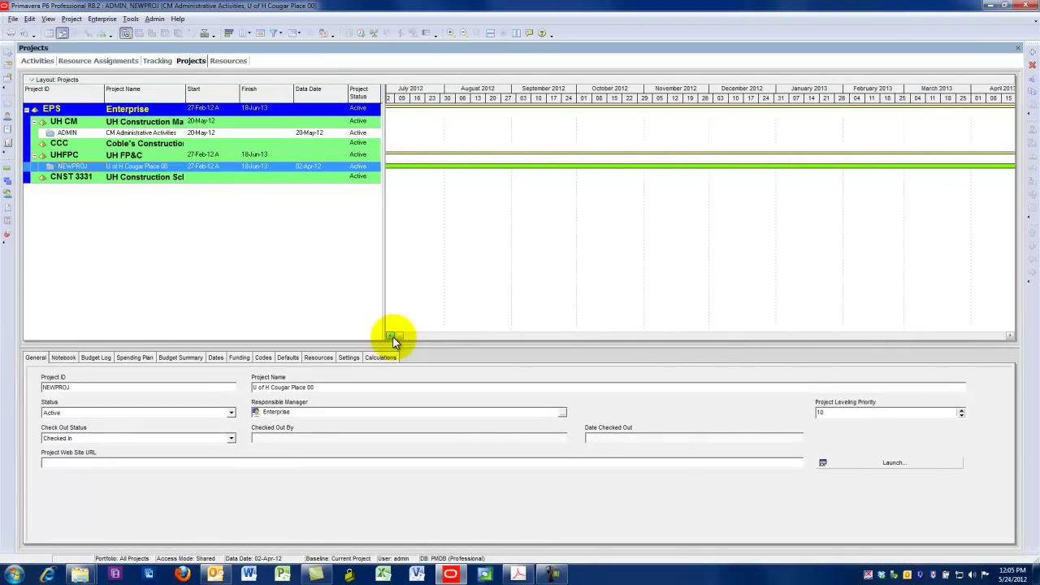
drag(393, 336, 392, 336)
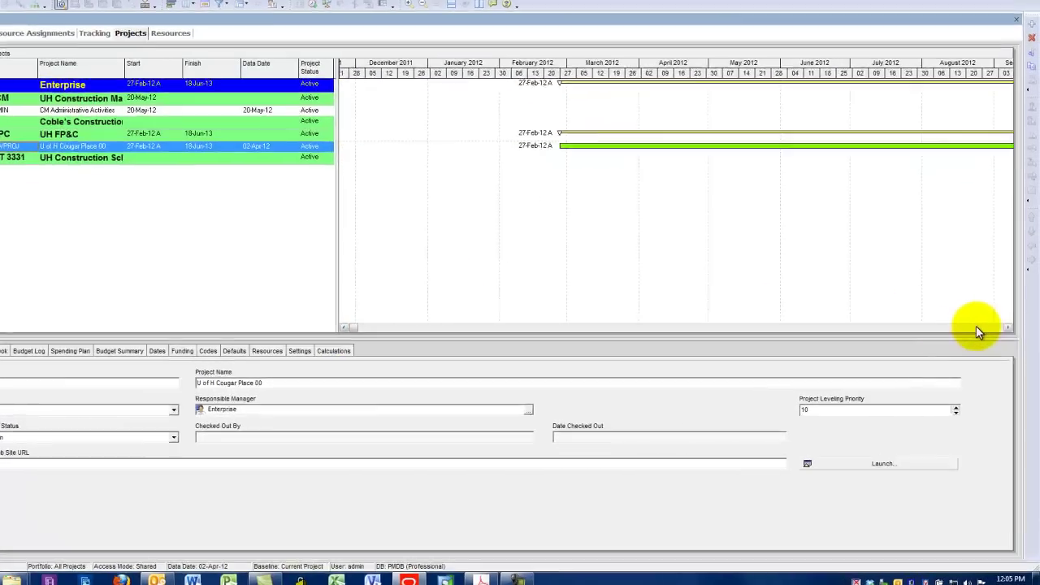
click(979, 335)
click(979, 336)
click(980, 336)
click(980, 335)
click(979, 335)
click(980, 335)
click(980, 336)
click(979, 335)
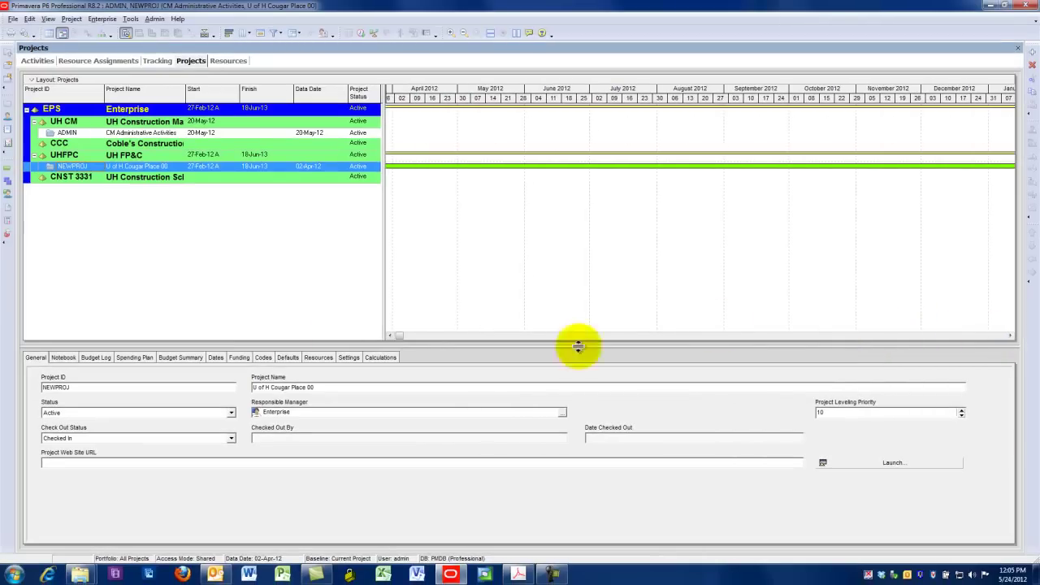
click(61, 178)
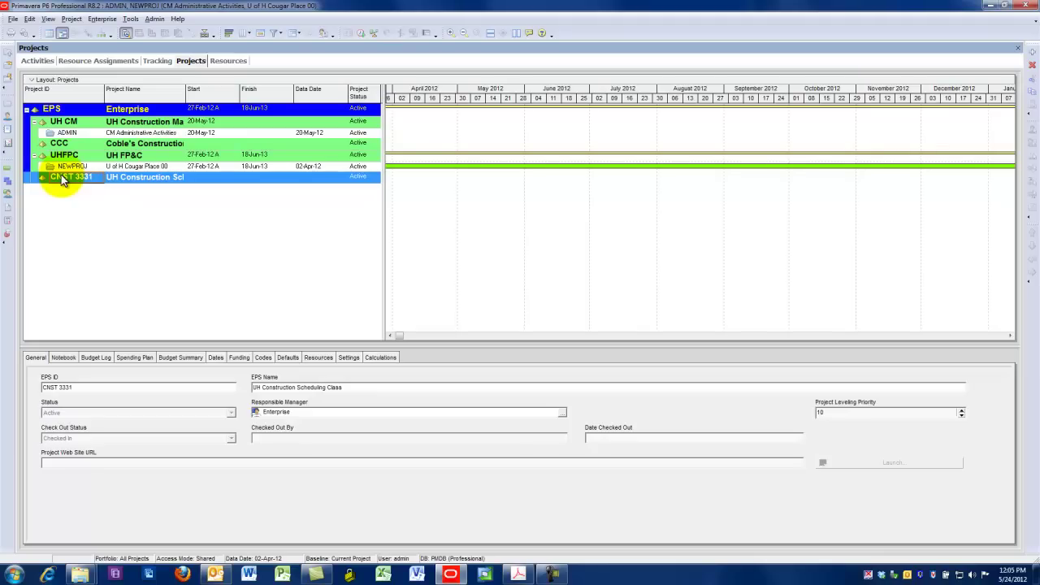
Start a new project placed under the CNST 3331 EPS node
click(13, 18)
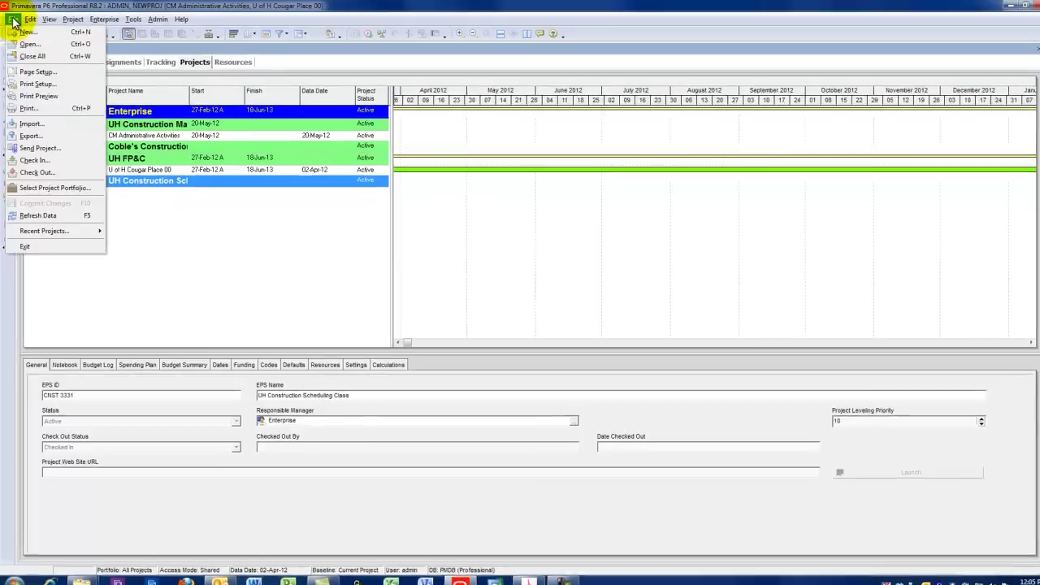
click(27, 53)
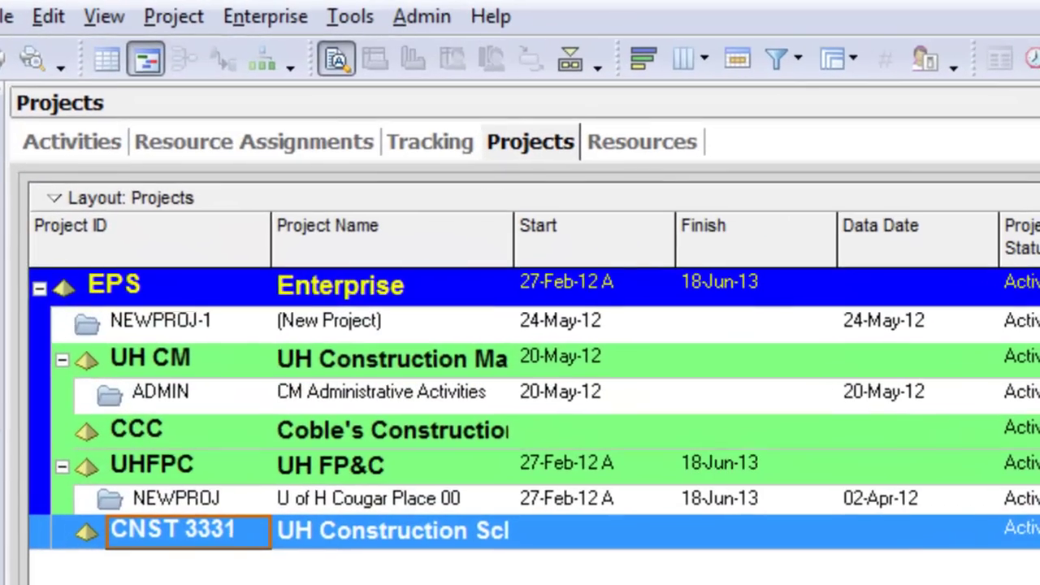
click(1038, 541)
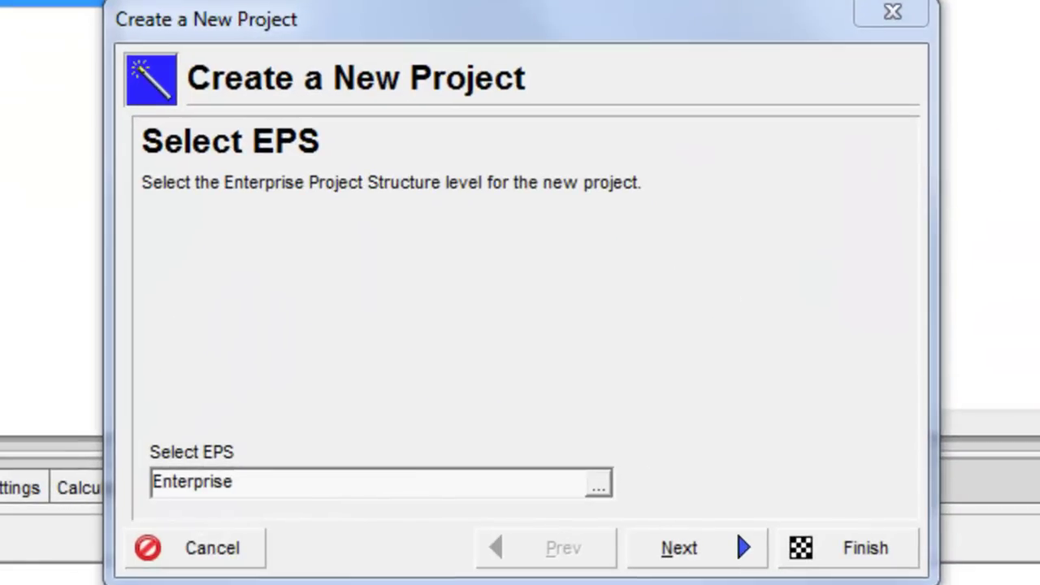
double_click(118, 238)
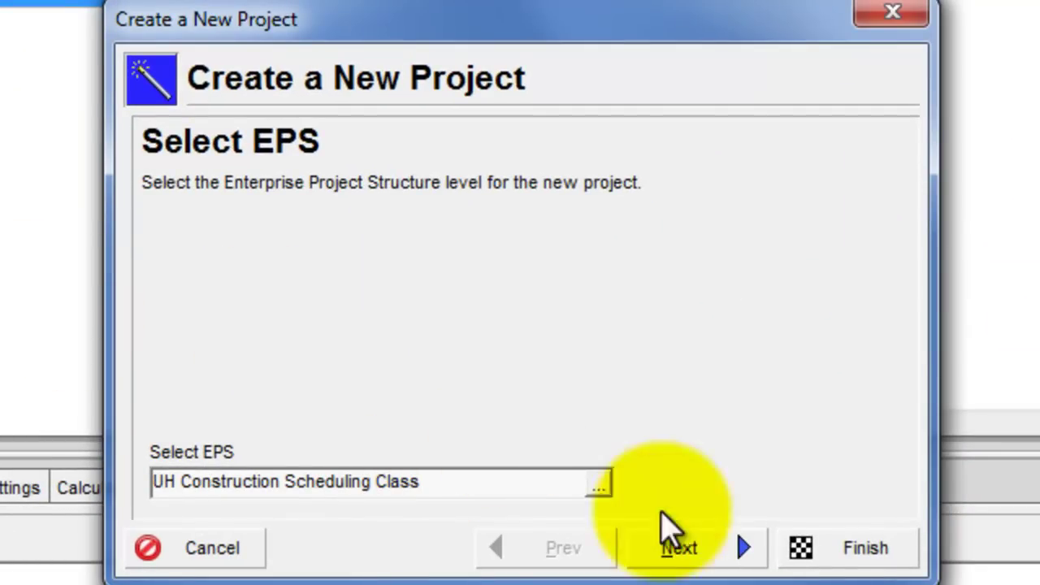
click(702, 556)
Set project ID 'Video' and name 'Video P6 How to Schedule a Project Plan'
click(332, 420)
drag(311, 411, 72, 427)
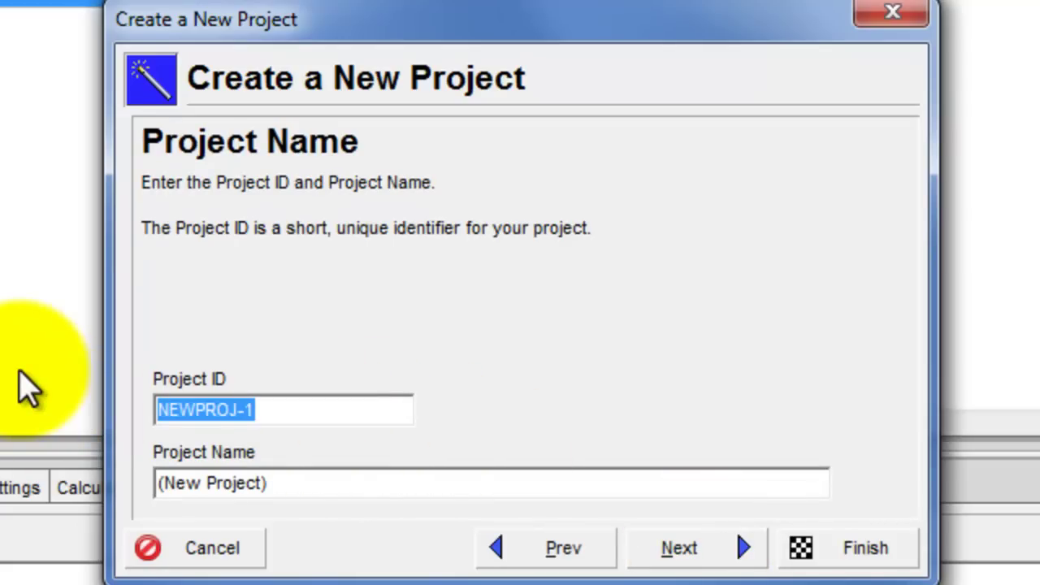
text(Video)
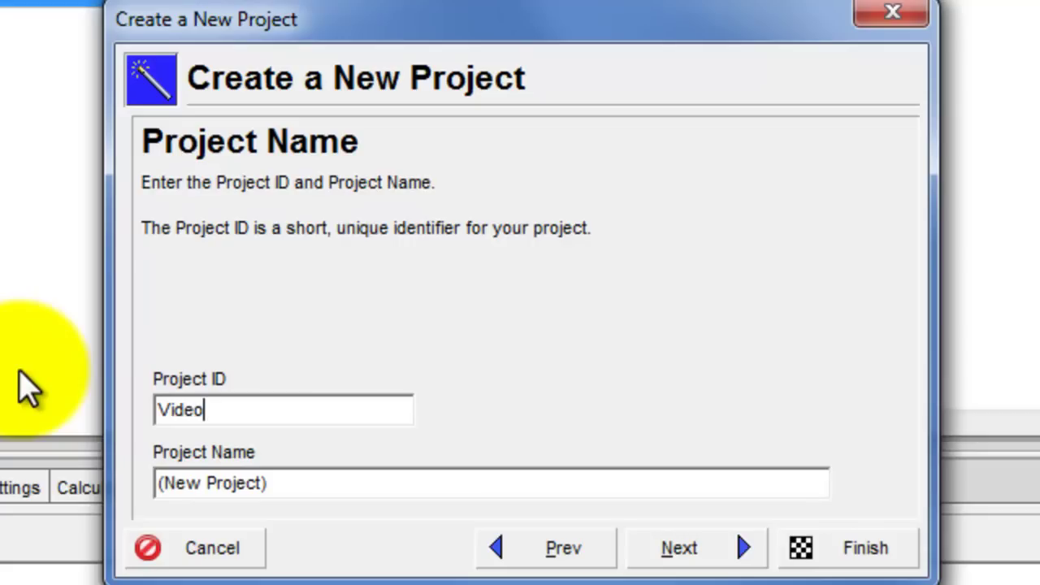
key(Tab)
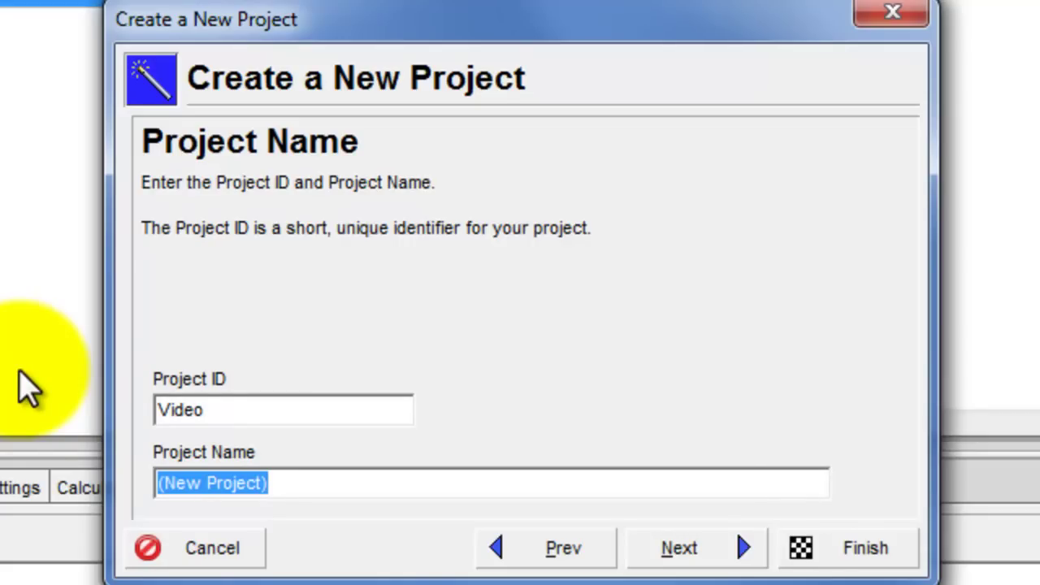
text(Video )
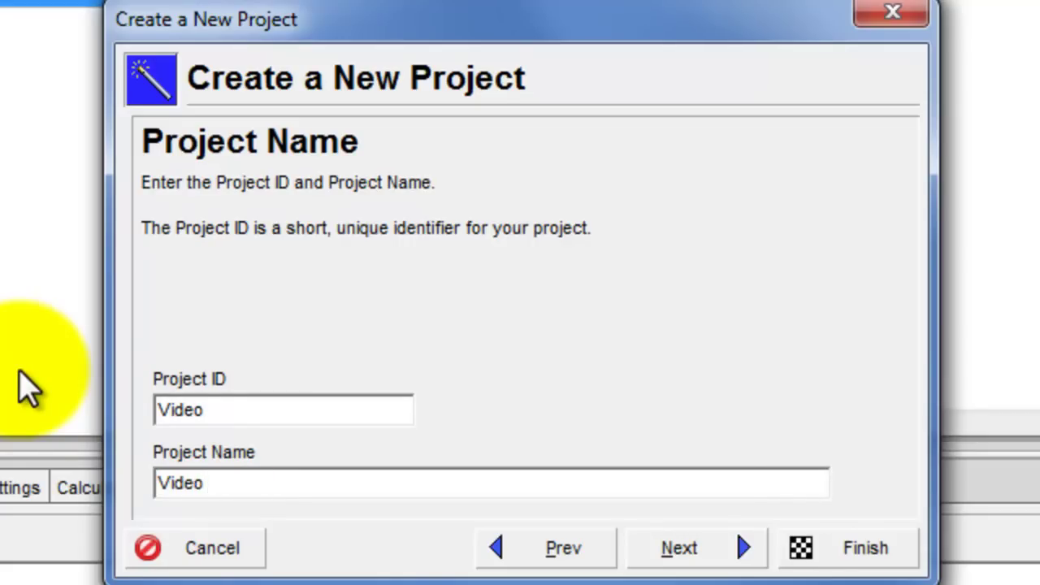
text(P6 How to)
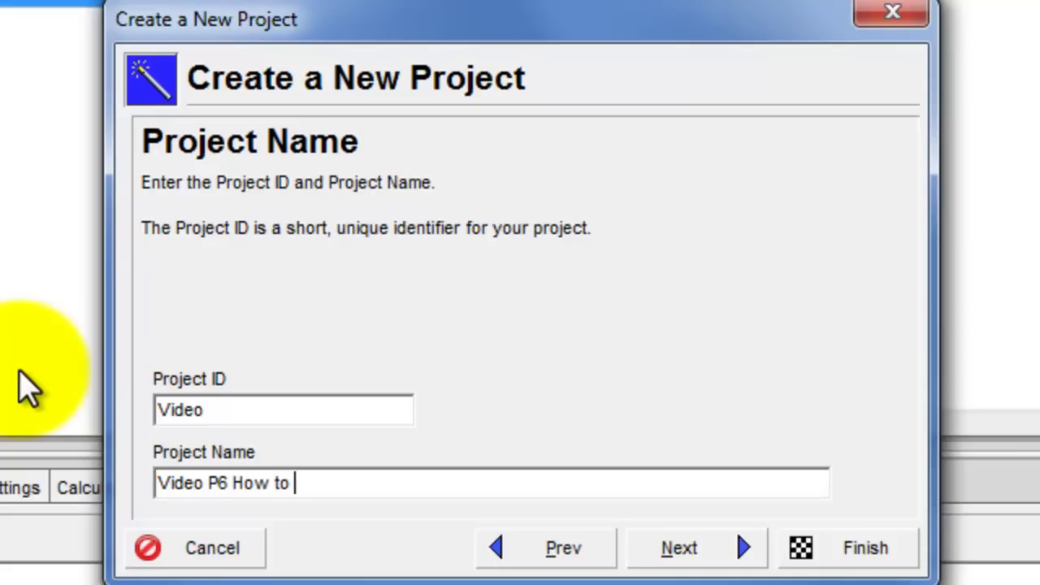
text( Schedule a )
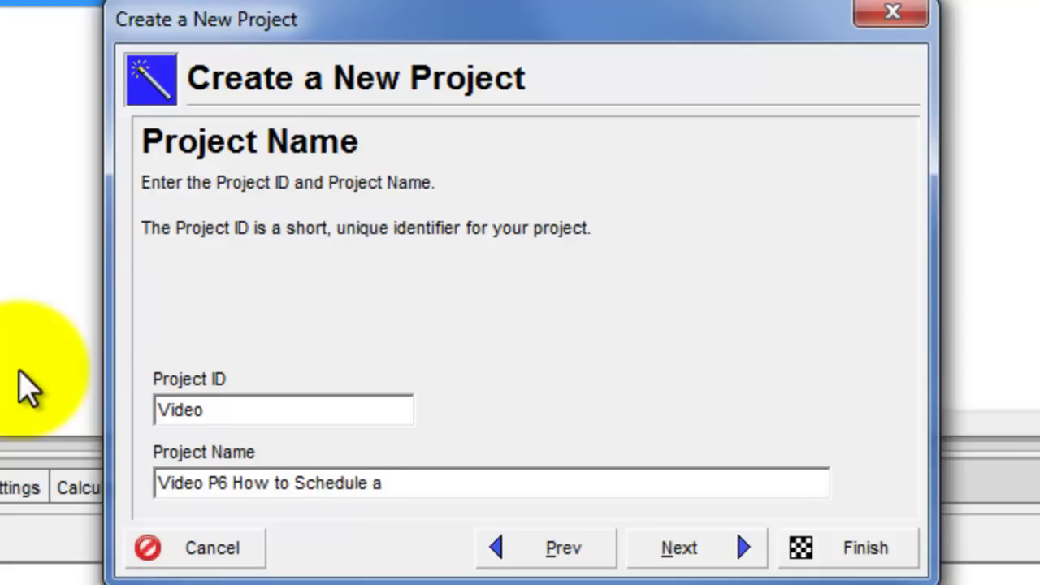
text(Project)
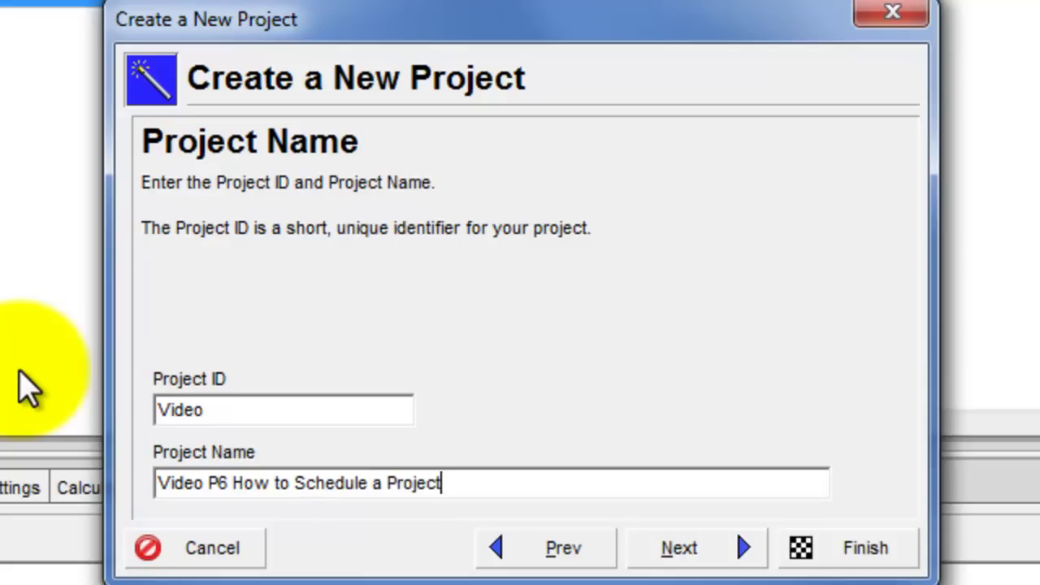
text( Plann)
key(BackSpace)
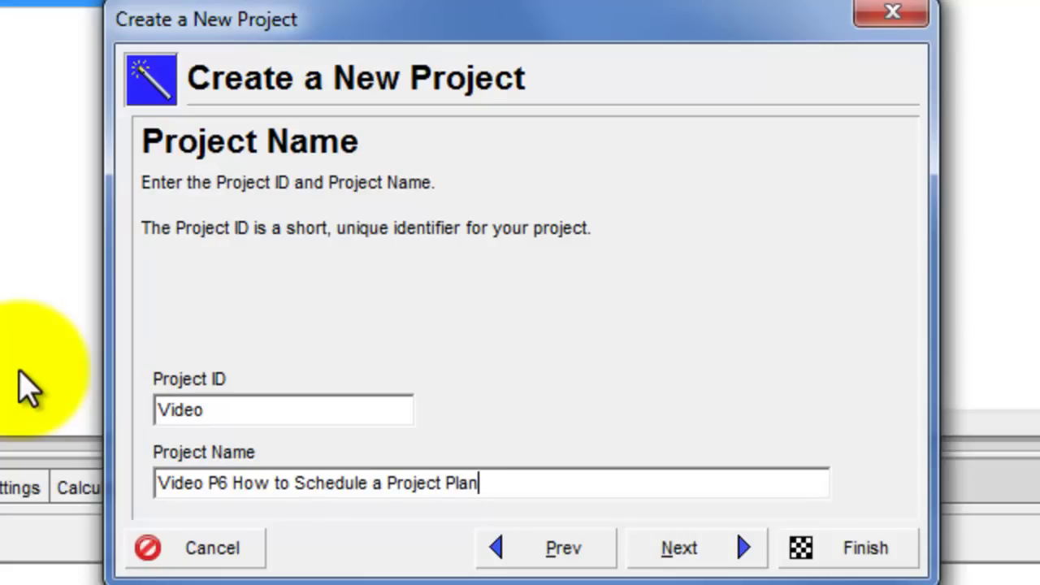
click(697, 546)
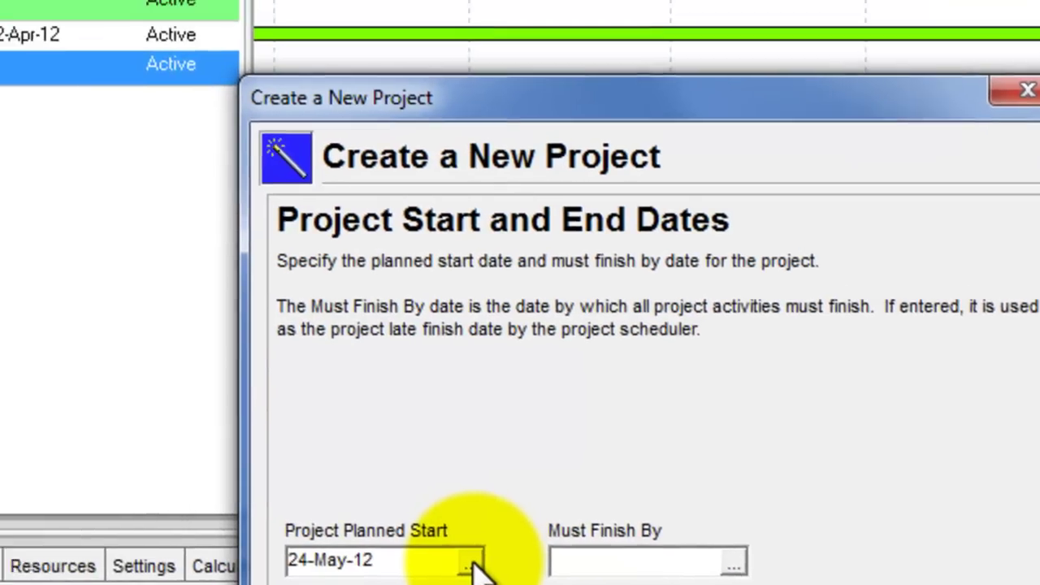
Set the planned start date to 27-Aug-12
click(335, 486)
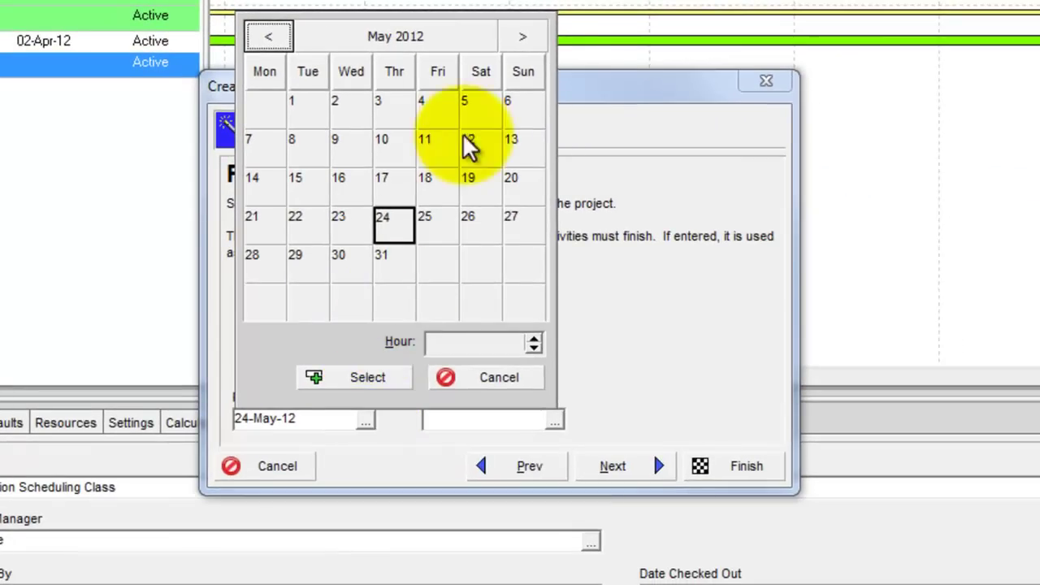
click(534, 43)
click(535, 43)
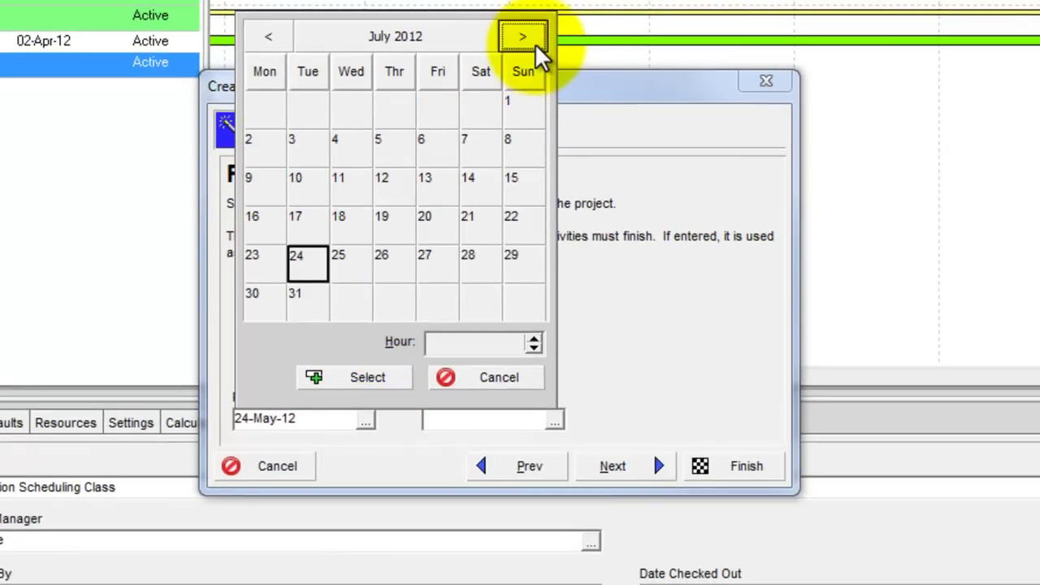
click(535, 43)
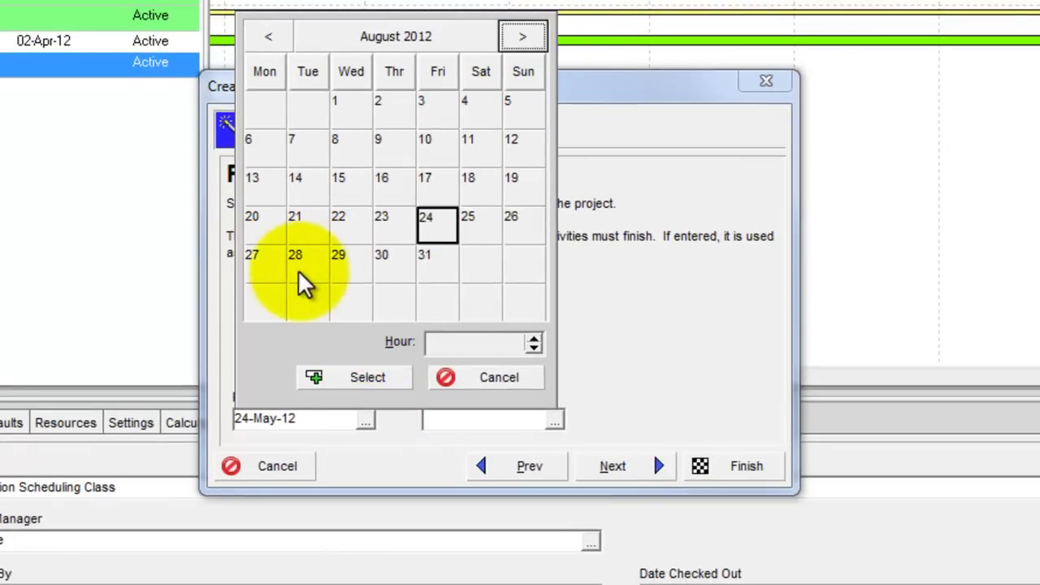
click(259, 258)
click(333, 447)
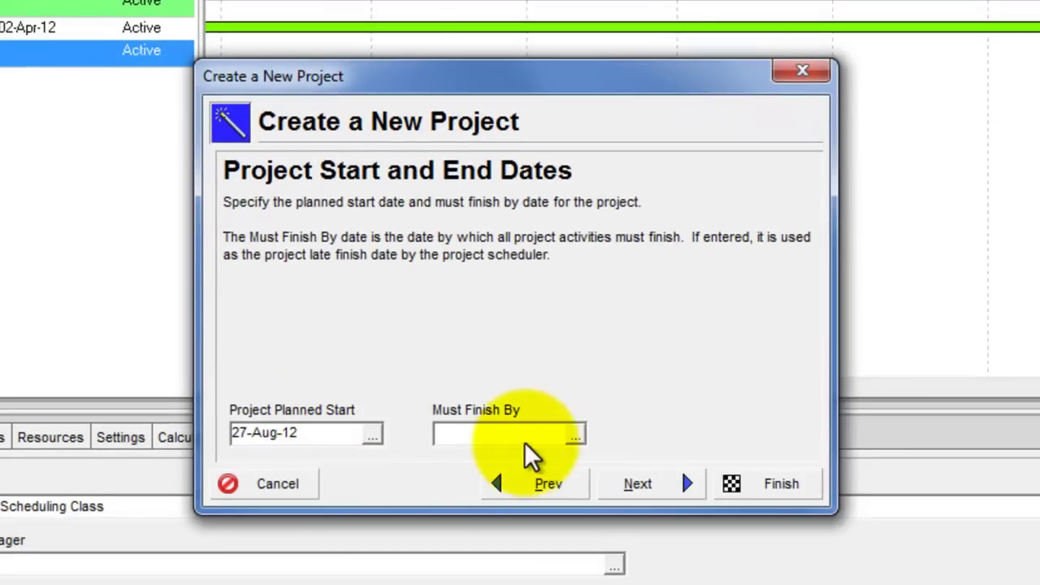
Set the must-finish-by date to 14-Dec-12 and continue
click(575, 437)
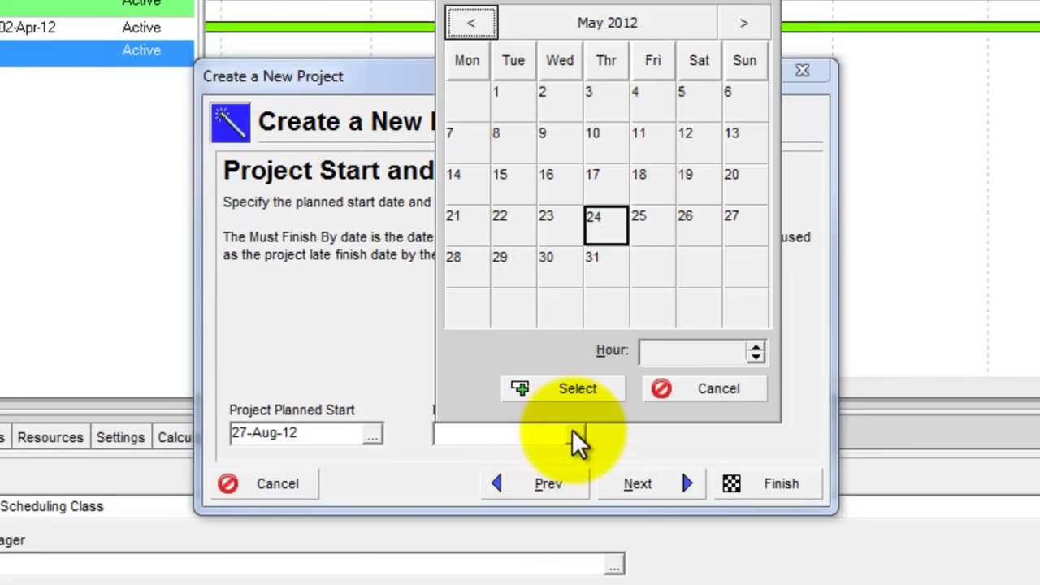
click(744, 25)
click(743, 25)
click(743, 24)
click(743, 24)
click(744, 24)
click(743, 24)
click(743, 25)
click(744, 24)
click(744, 24)
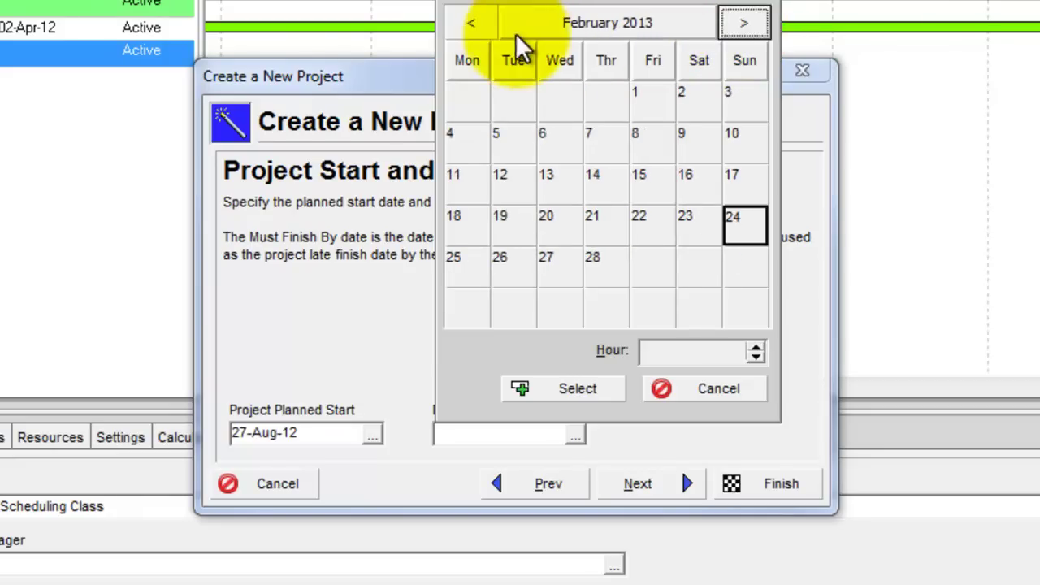
click(473, 25)
click(473, 25)
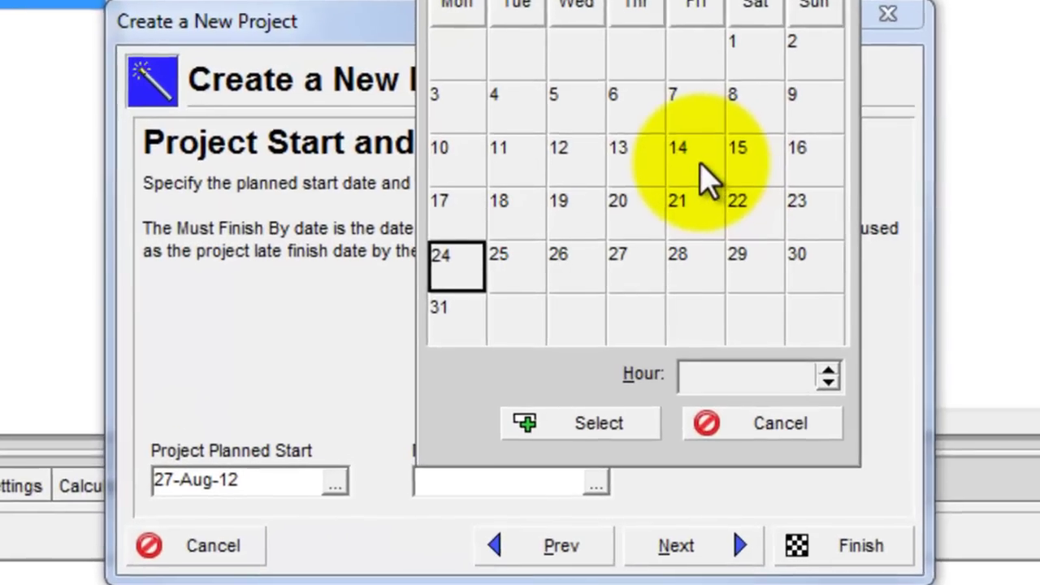
click(659, 181)
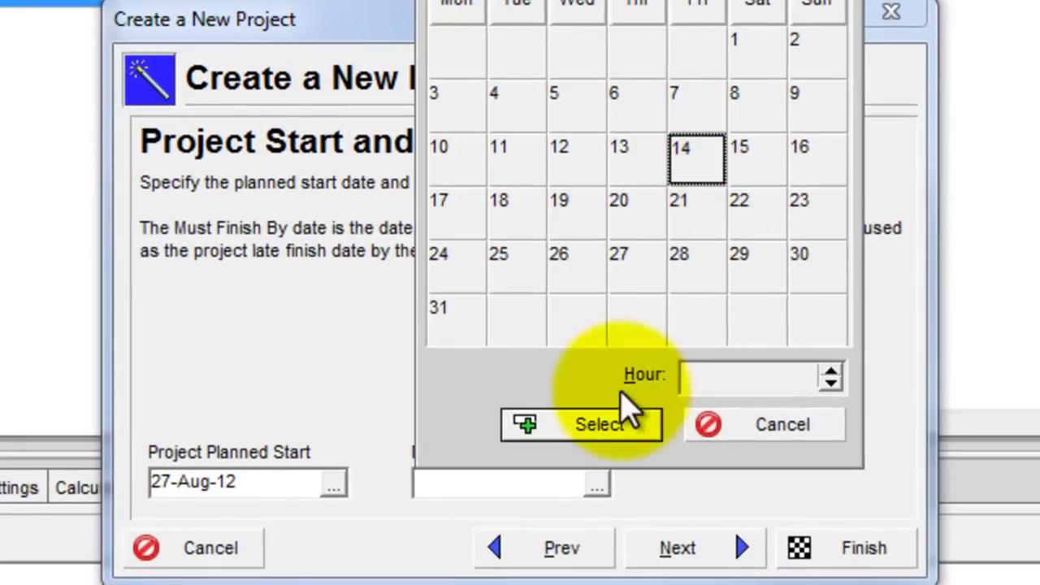
click(601, 426)
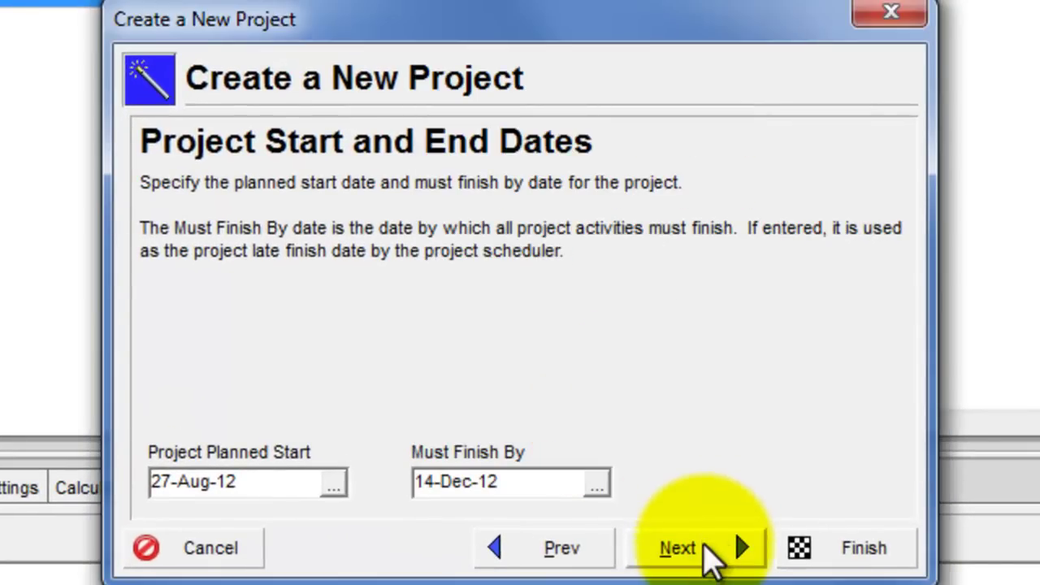
click(678, 550)
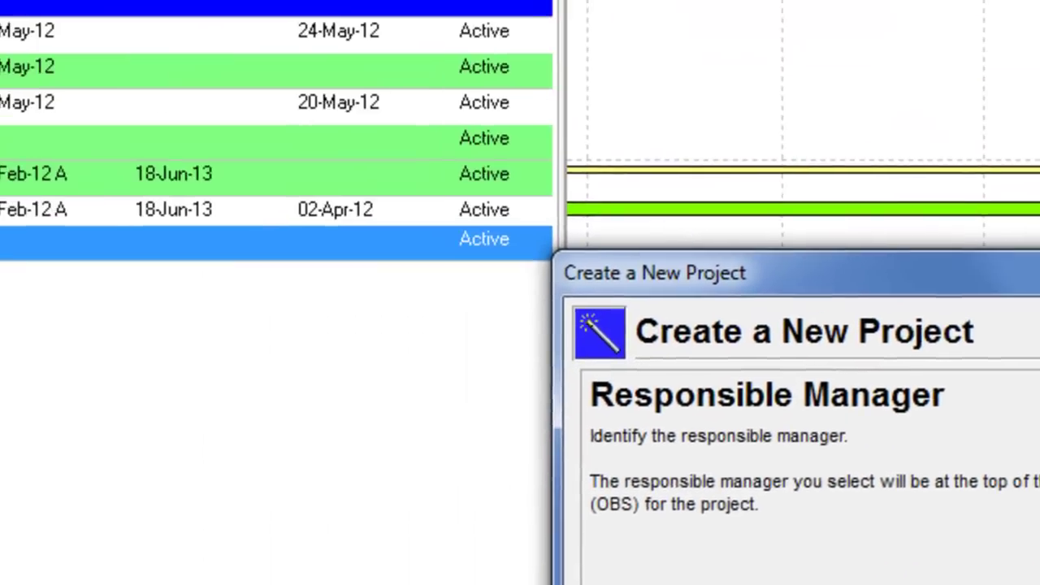
Assign Enterprise as responsible manager, accept the default rate type, and finish the wizard
click(812, 485)
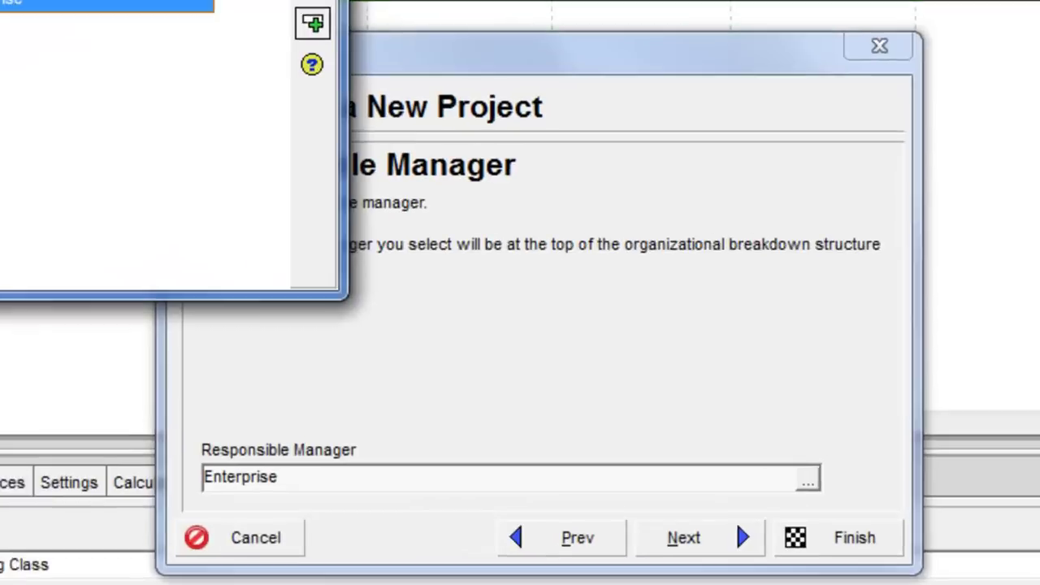
click(446, 37)
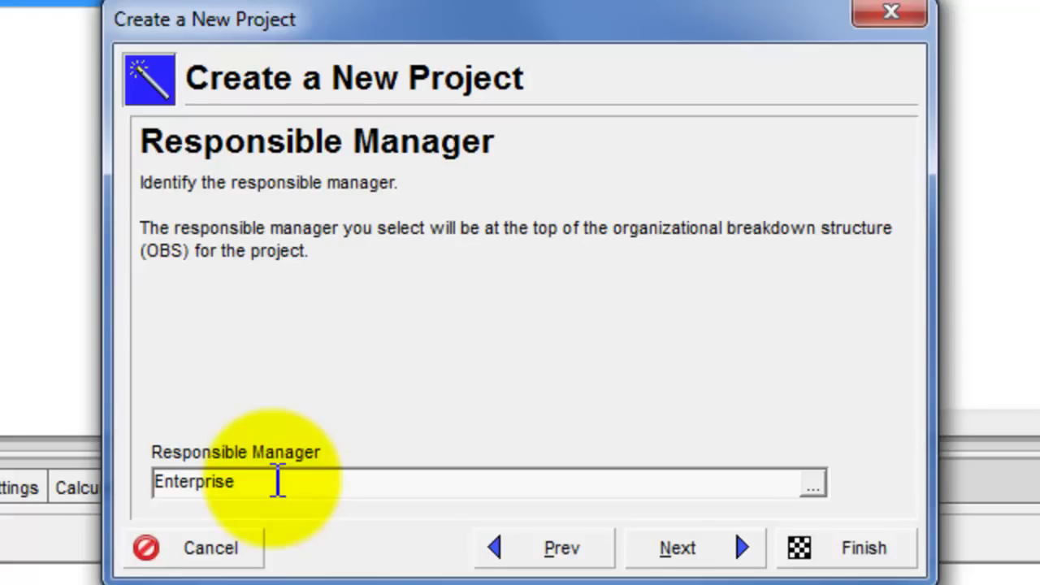
click(690, 562)
click(682, 554)
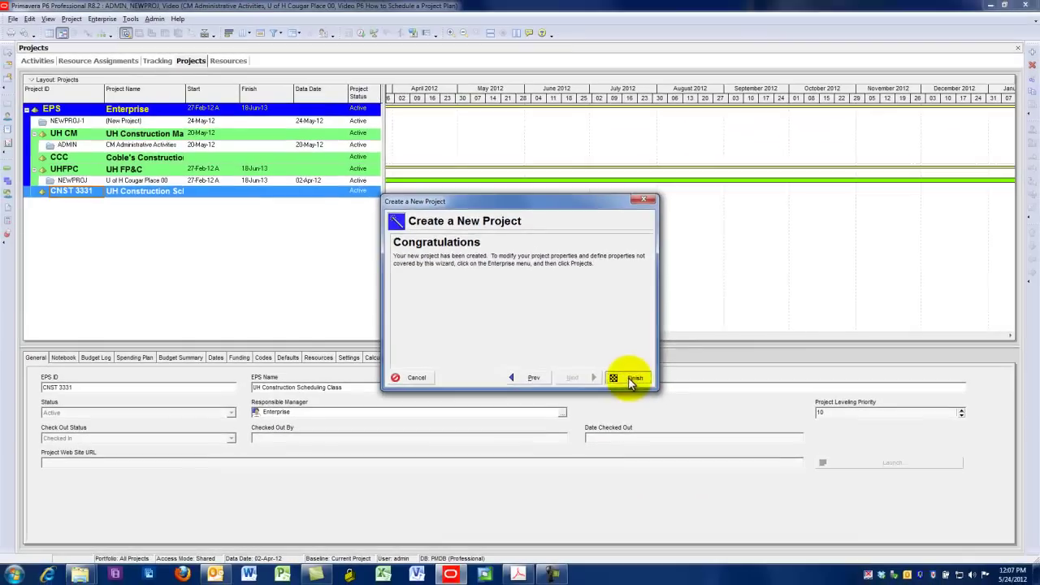
click(633, 378)
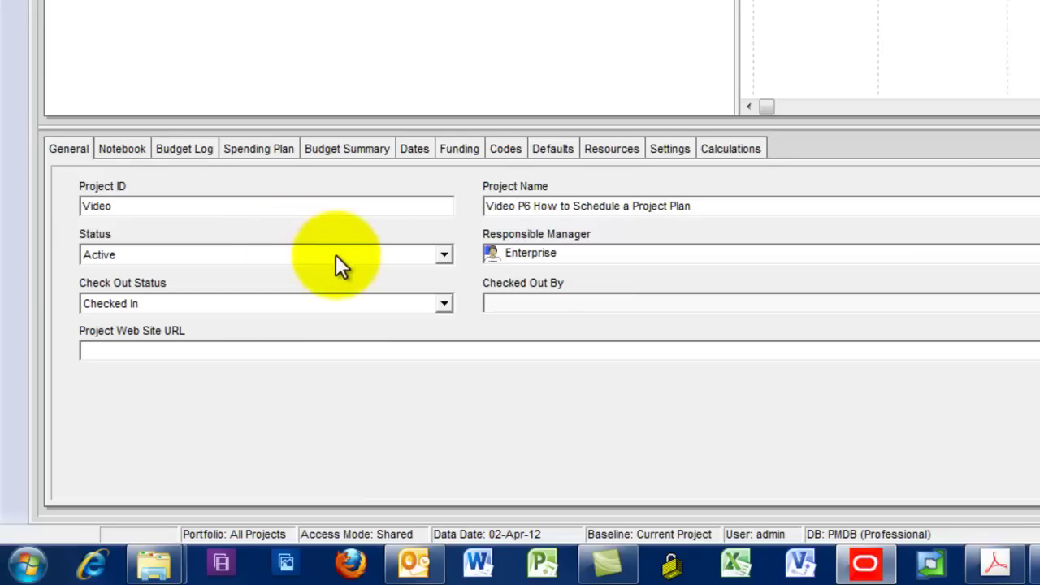
Keep the Video project status Active and review its tabs up to Defaults
click(443, 255)
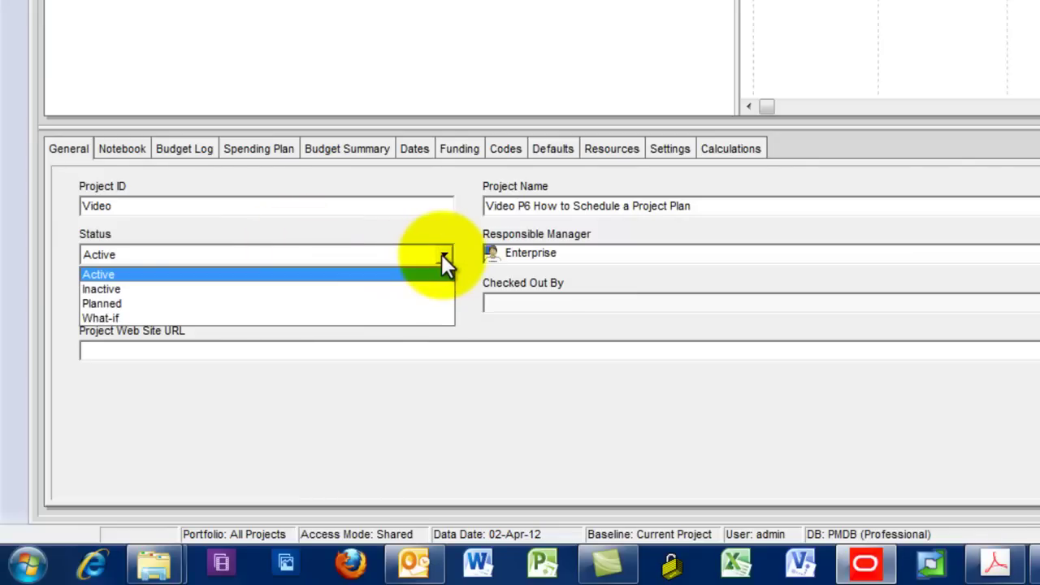
click(376, 273)
click(124, 148)
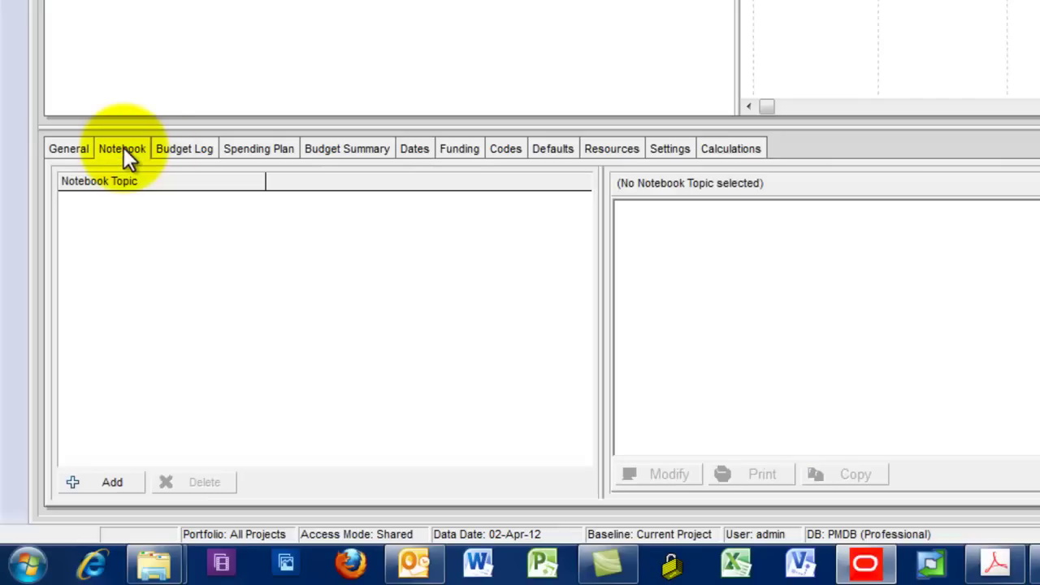
click(190, 151)
click(241, 149)
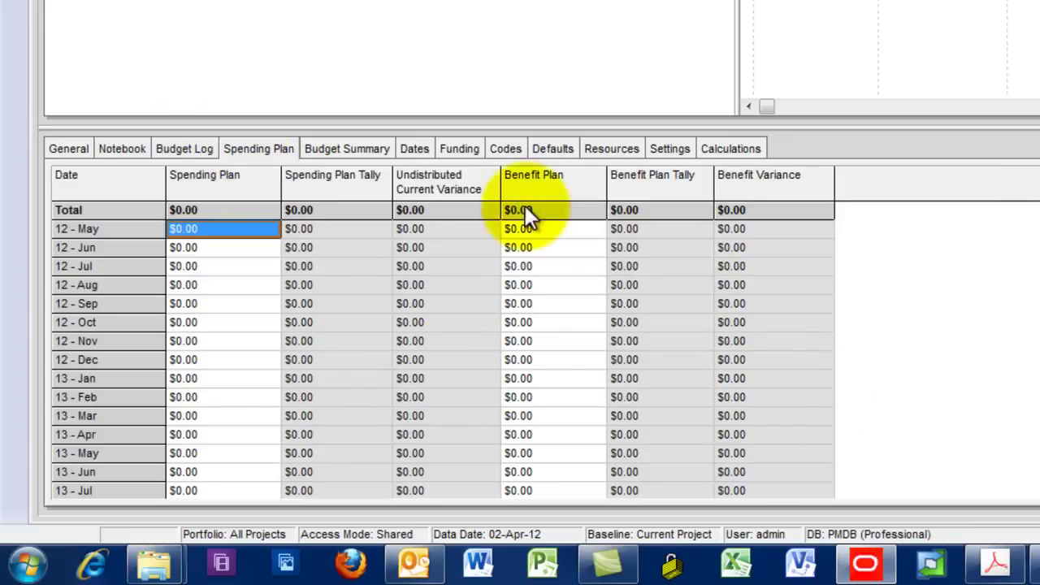
click(370, 153)
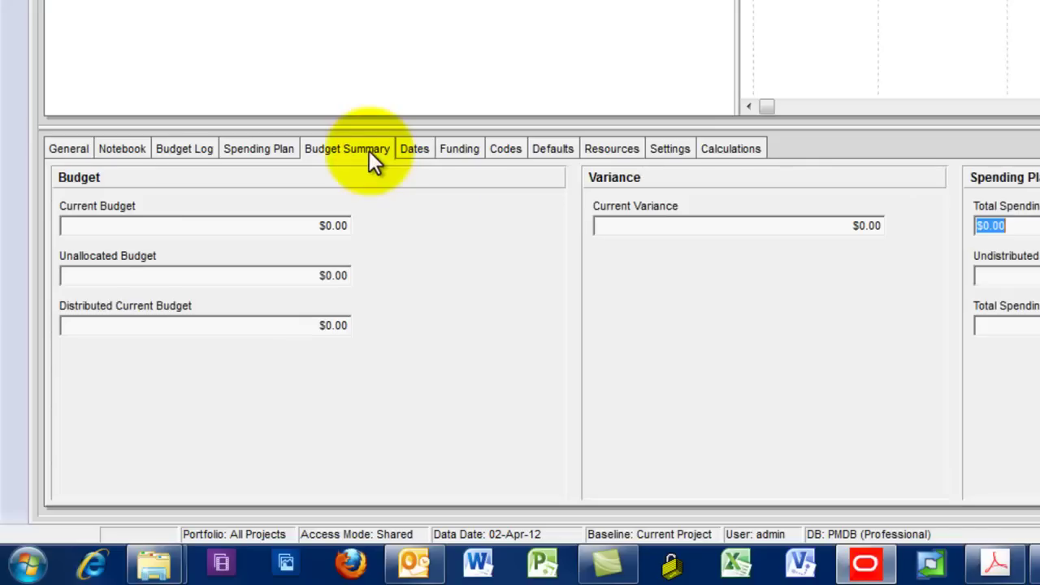
click(453, 151)
click(417, 151)
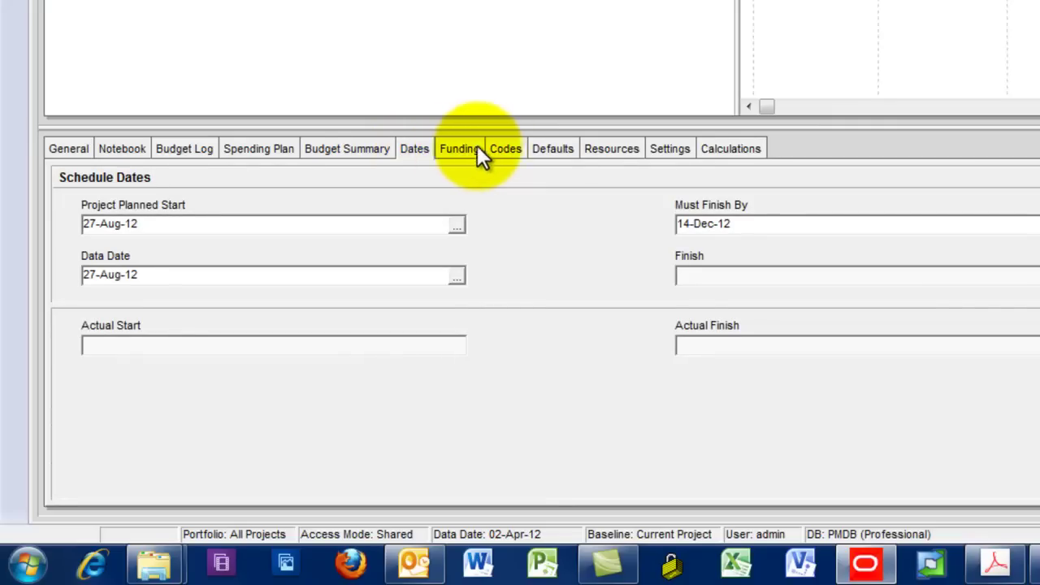
click(501, 154)
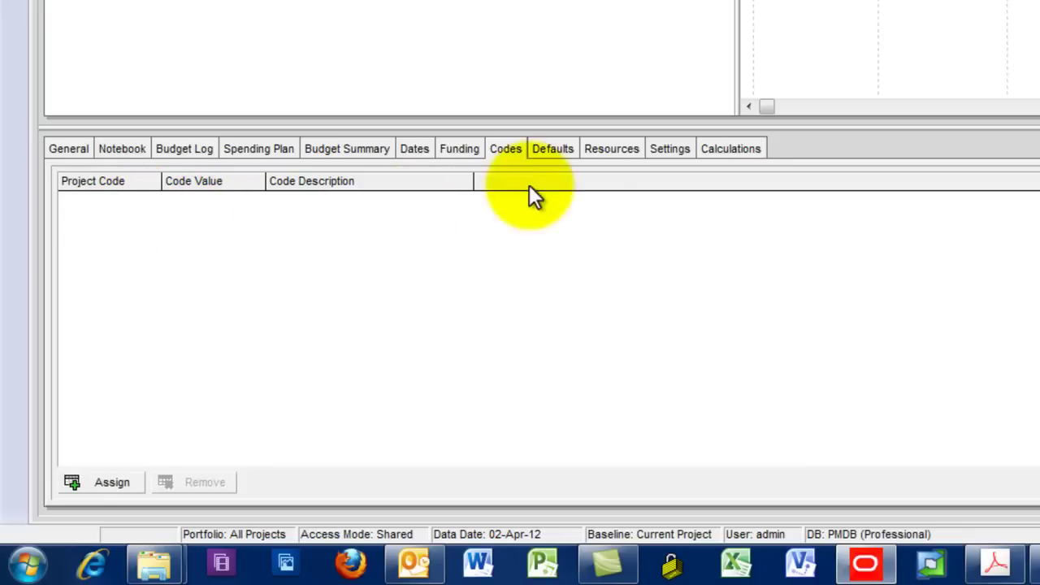
click(565, 150)
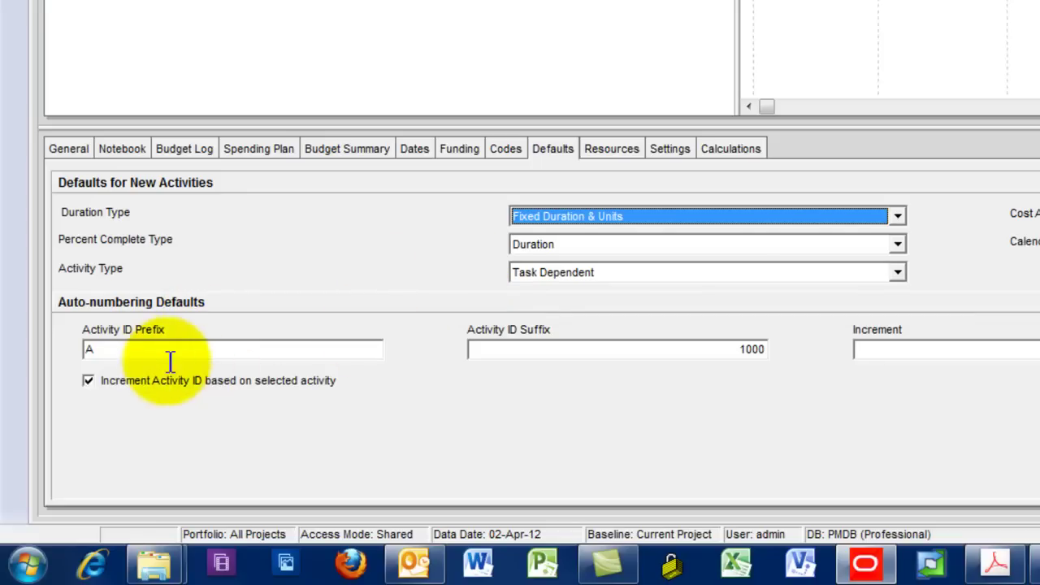
Replace Activity ID prefix A with CNST, set suffix 50 and increment 5
click(140, 349)
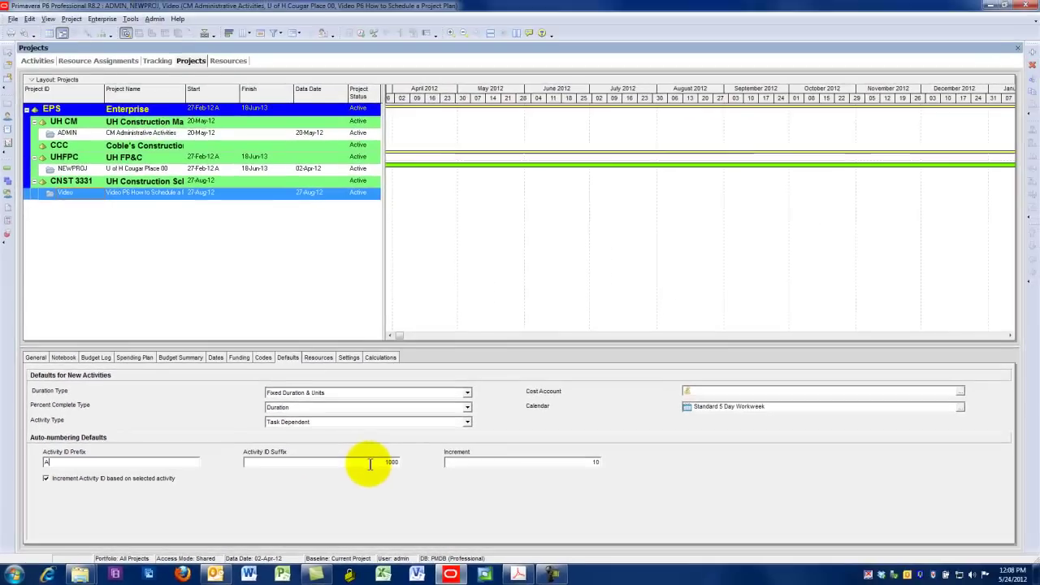
click(696, 353)
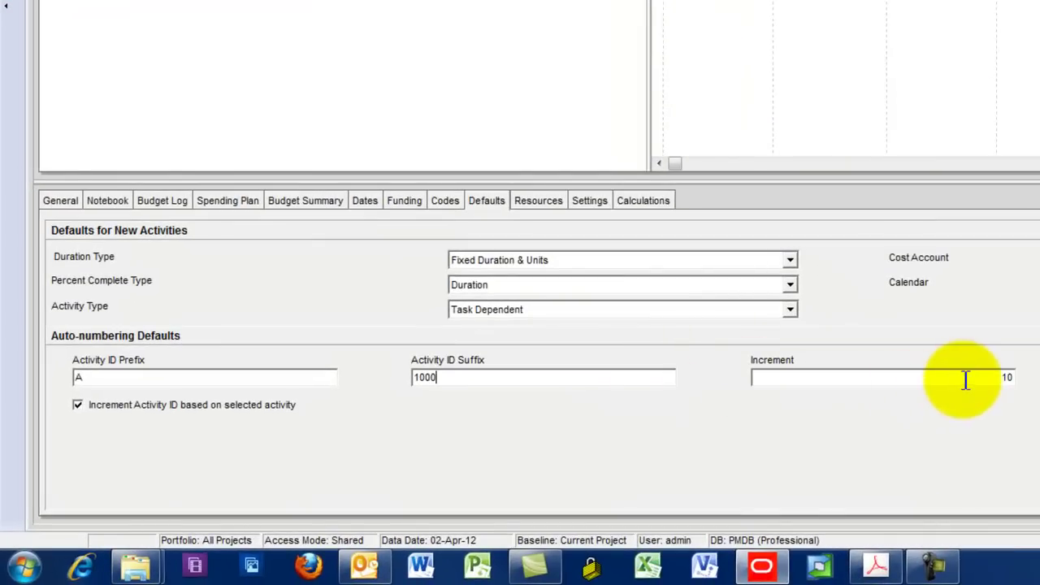
click(963, 378)
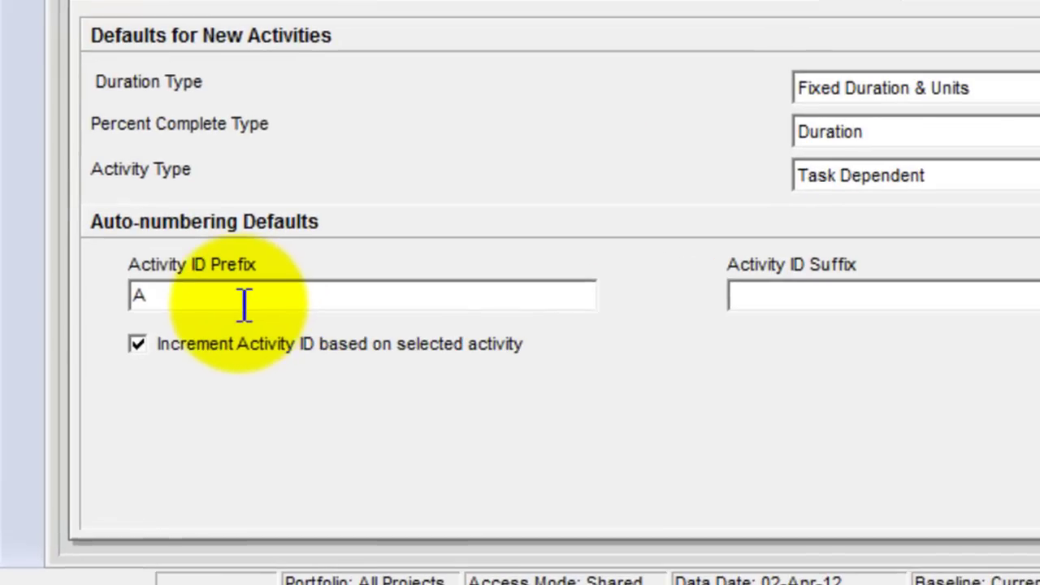
click(170, 356)
drag(170, 356, 74, 354)
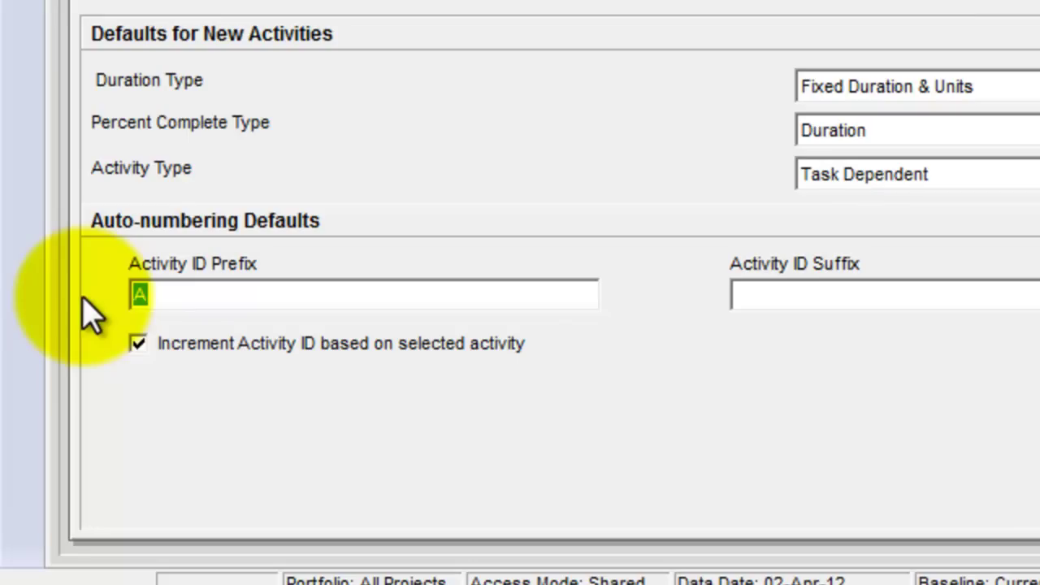
text(CNST)
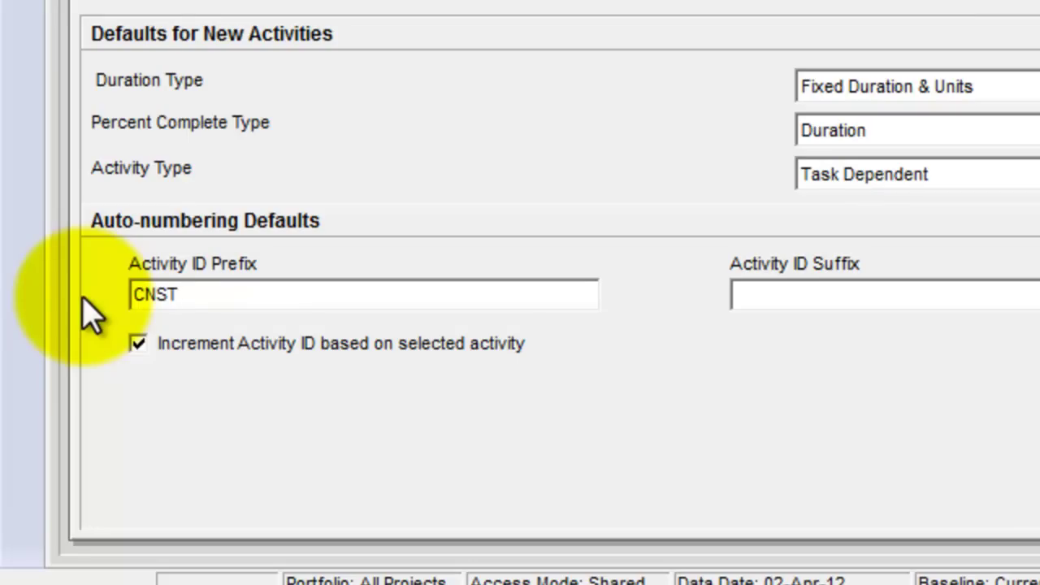
key(Tab)
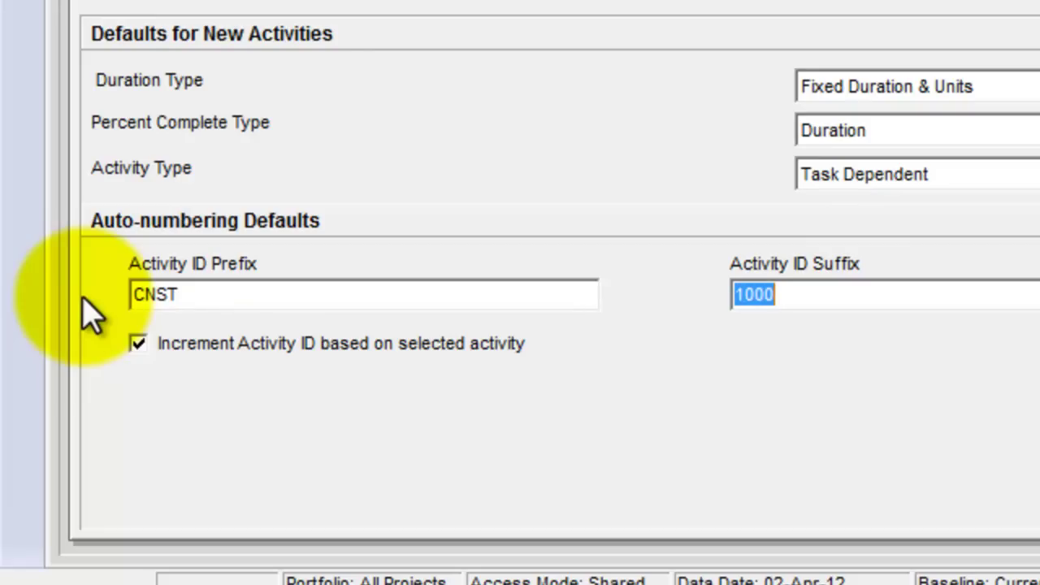
text(50)
key(BackSpace)
key(BackSpace)
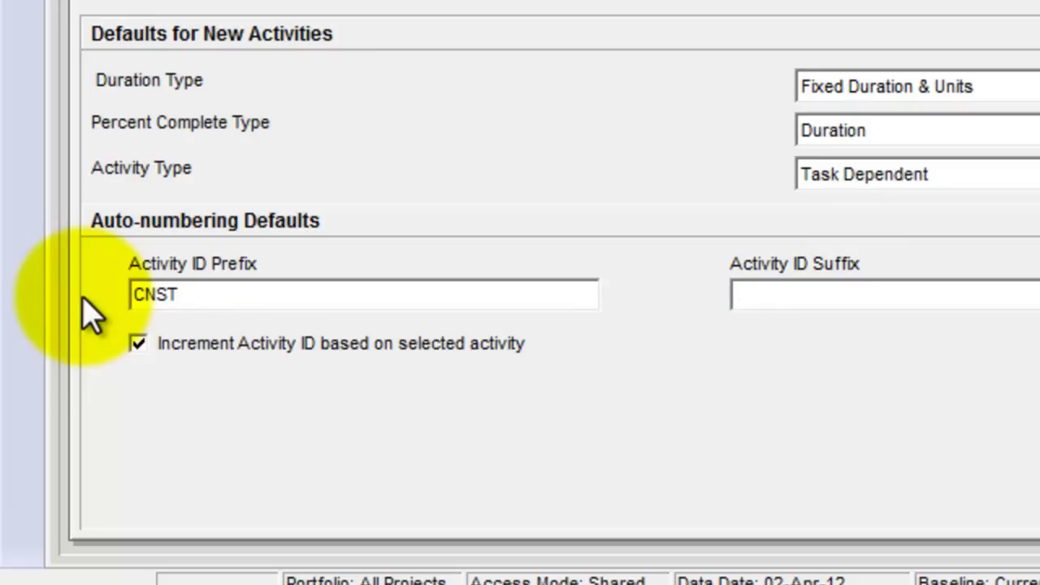
text(5)
key(Tab)
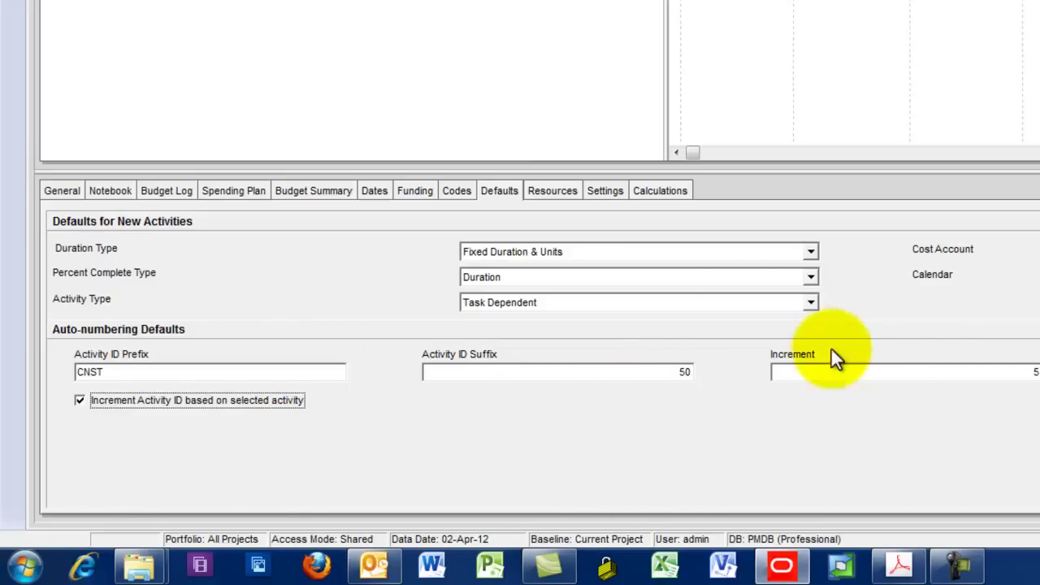
Set Summarize to WBS Level 3 and define critical activities by Longest Path
click(555, 195)
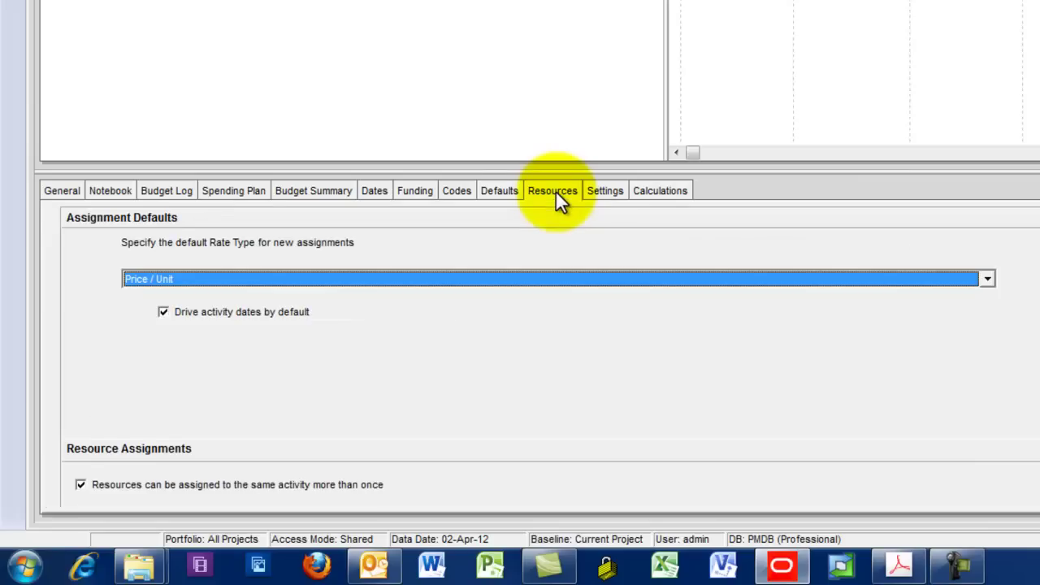
click(617, 198)
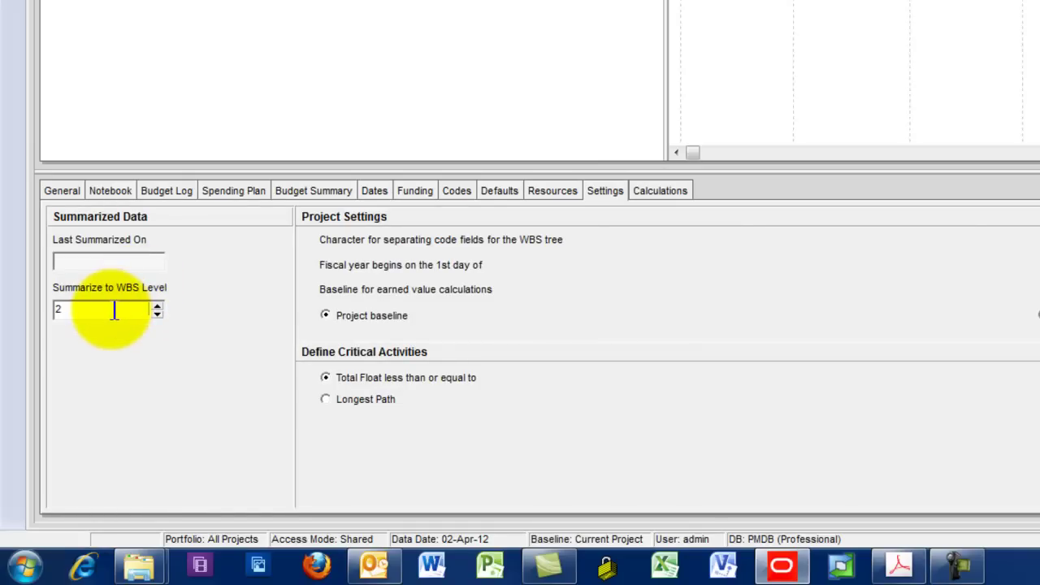
click(156, 305)
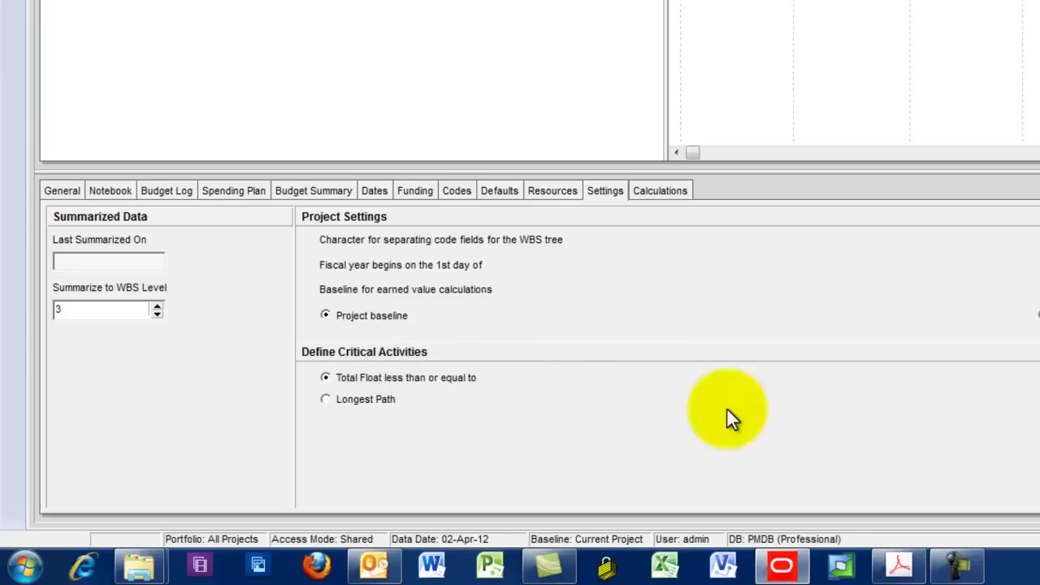
click(326, 401)
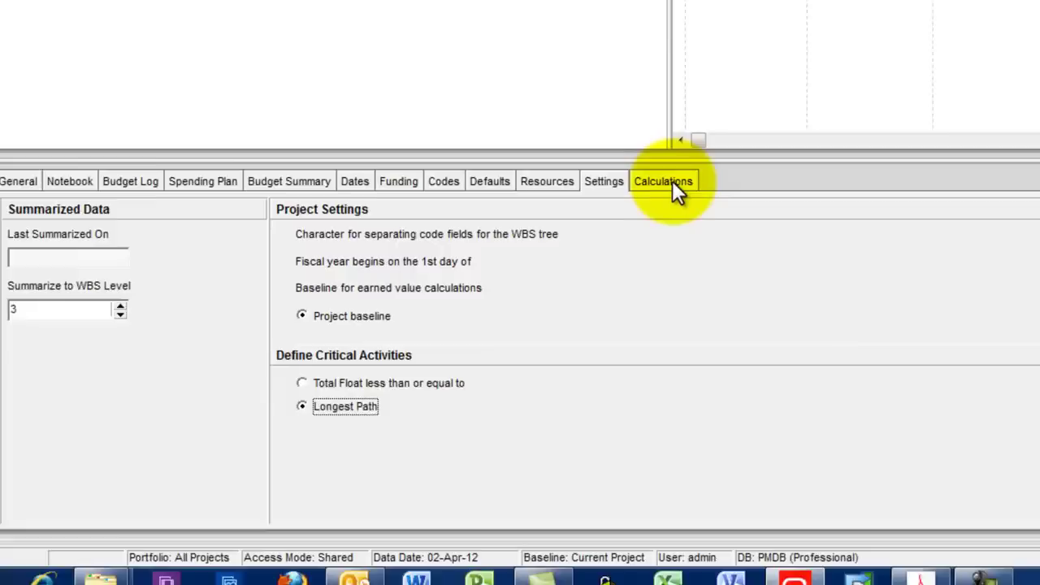
click(667, 182)
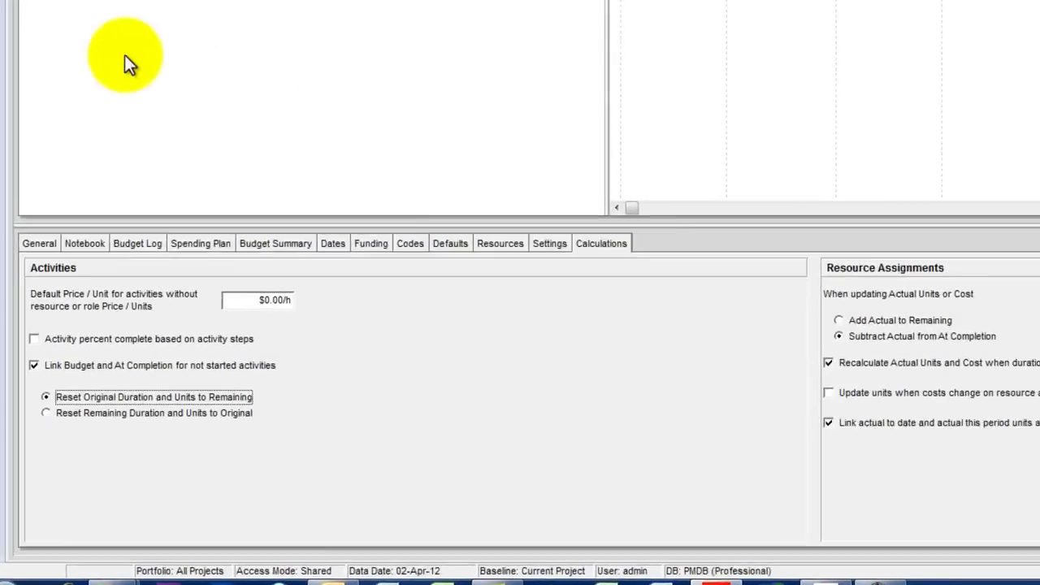
click(39, 243)
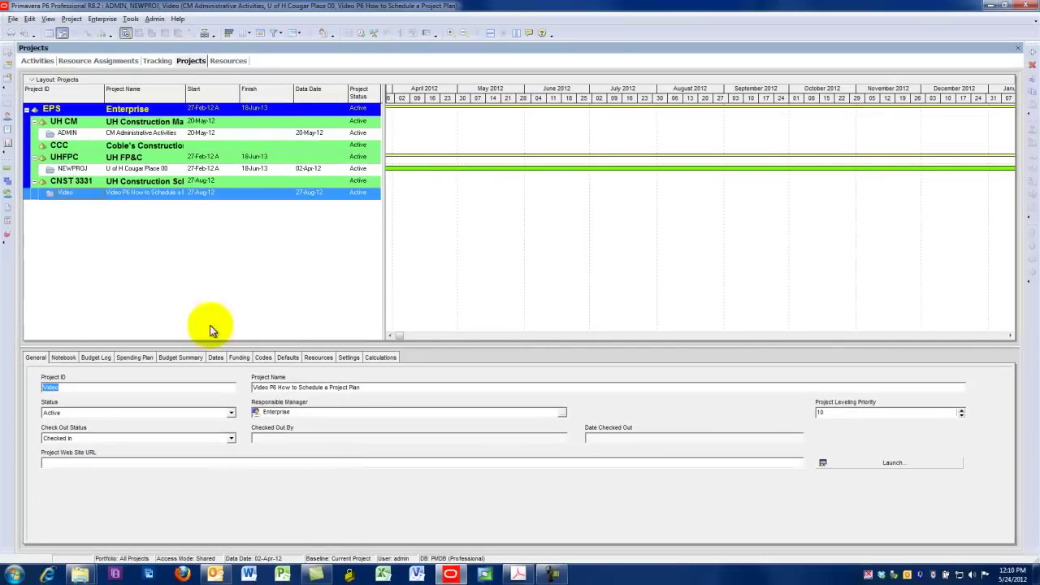
click(48, 194)
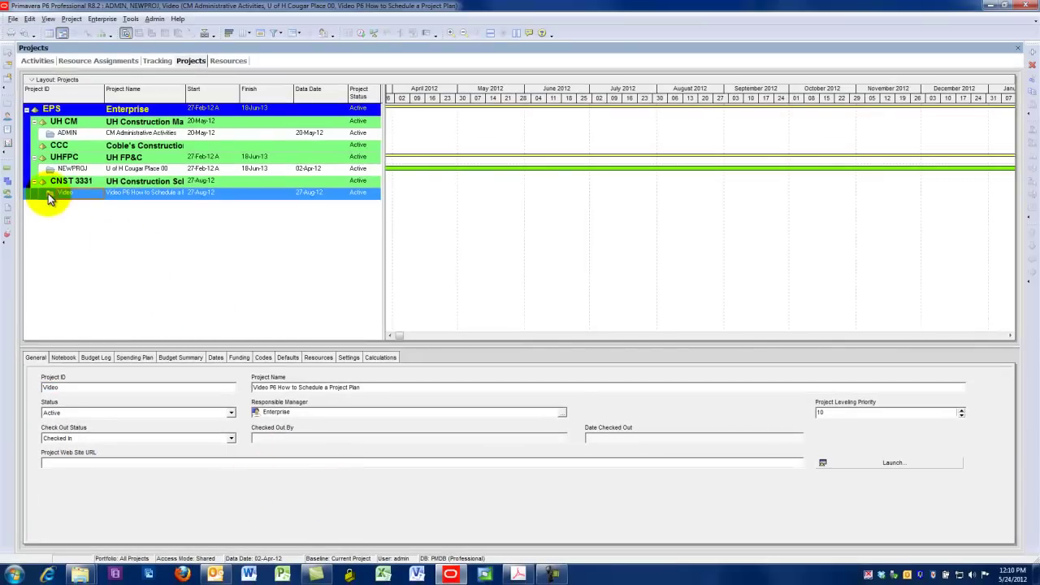